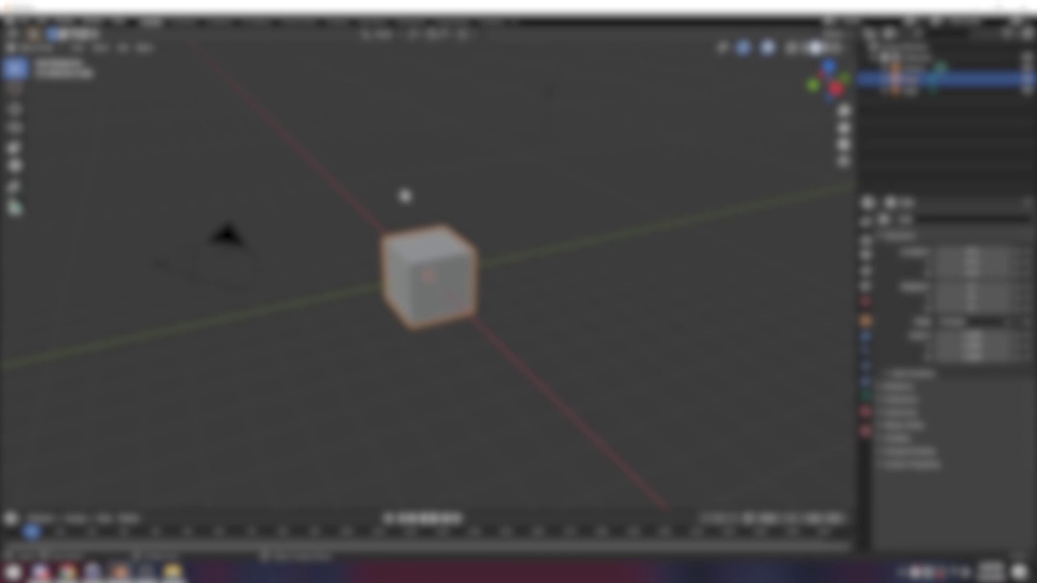
Box-select the default cube and the light together in the 3D viewport.
left_click_drag(347, 87, 638, 372)
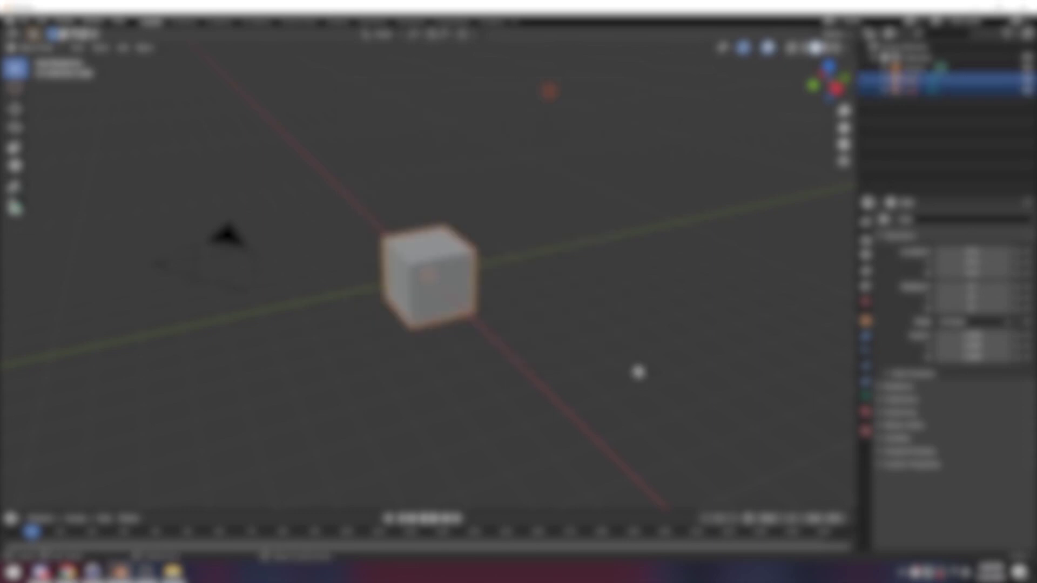
Delete the cube and light, then add a UV Sphere mesh at the origin.
key("Delete")
key("shift+a")
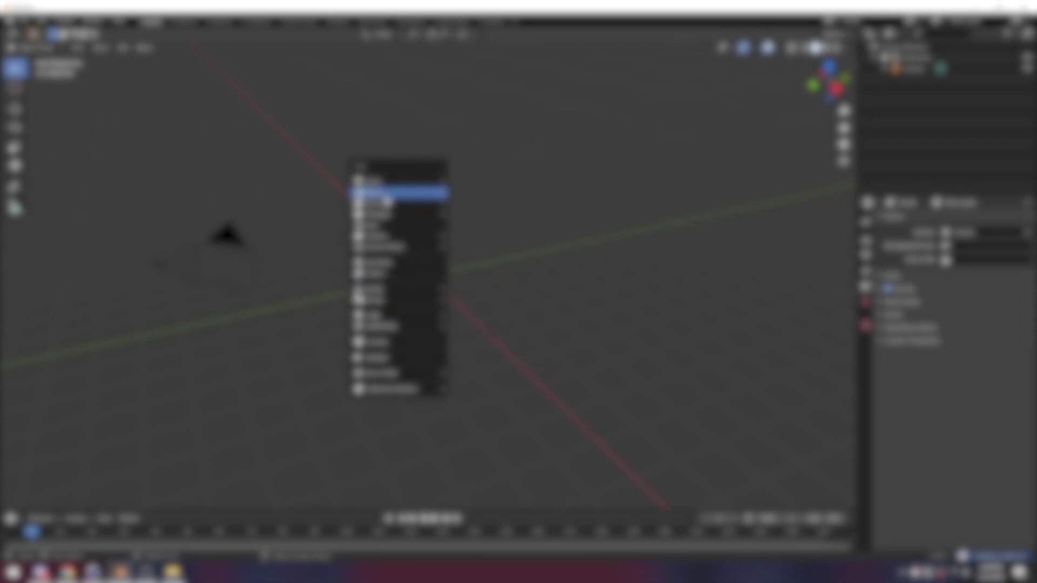
mouse_move(378, 182)
left_click(486, 213)
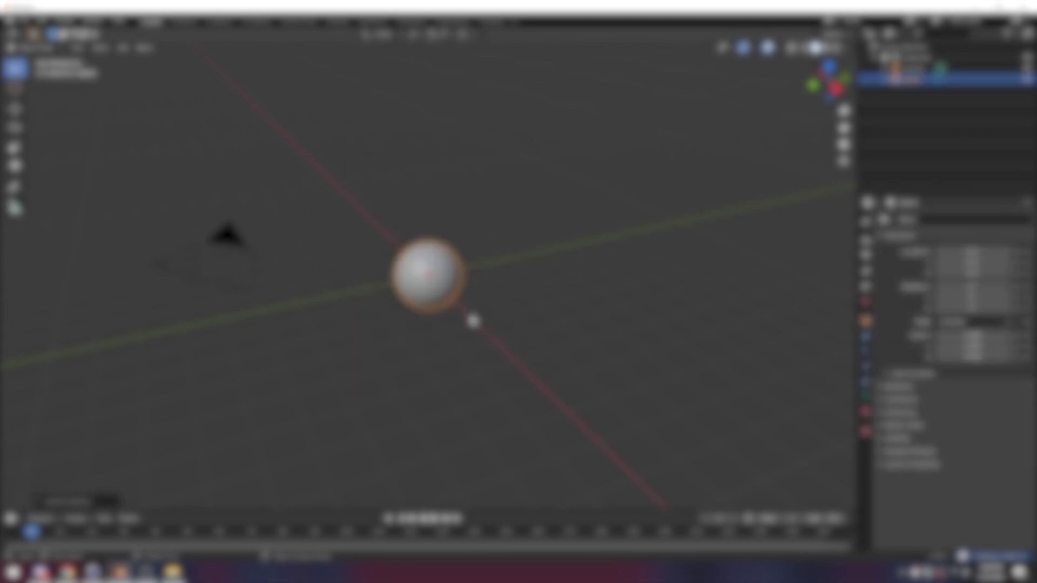
mouse_move(458, 304)
middle_mouse_down()
mouse_move(491, 318)
mouse_move(465, 301)
middle_mouse_up()
scroll(467, 308, "up", 5)
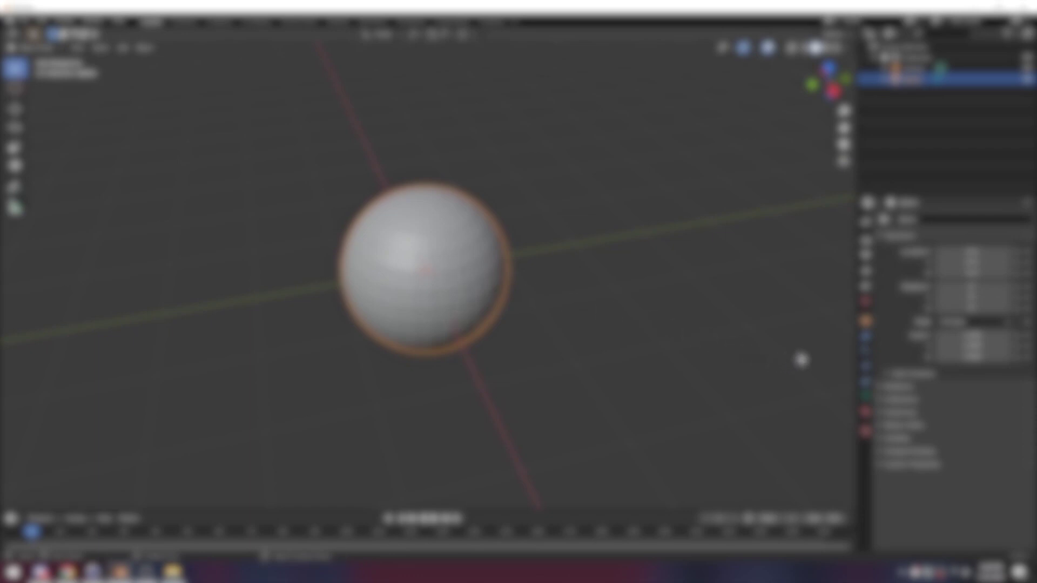
Add a Subdivision Surface modifier to the UV sphere and inspect the smoothed result.
left_click(865, 336)
left_click(904, 221)
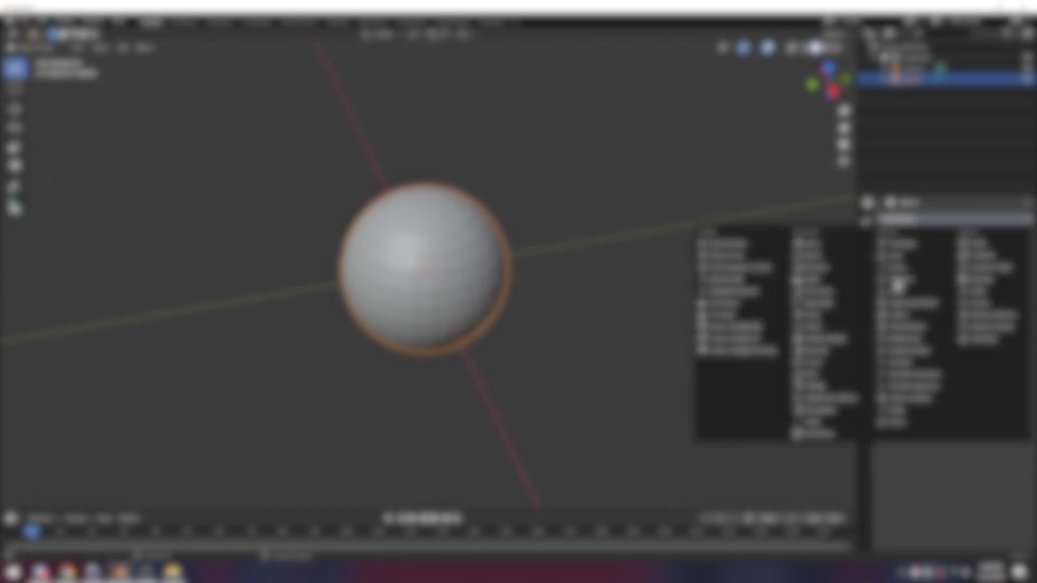
left_click(832, 399)
middle_click_drag(571, 313, 290, 299)
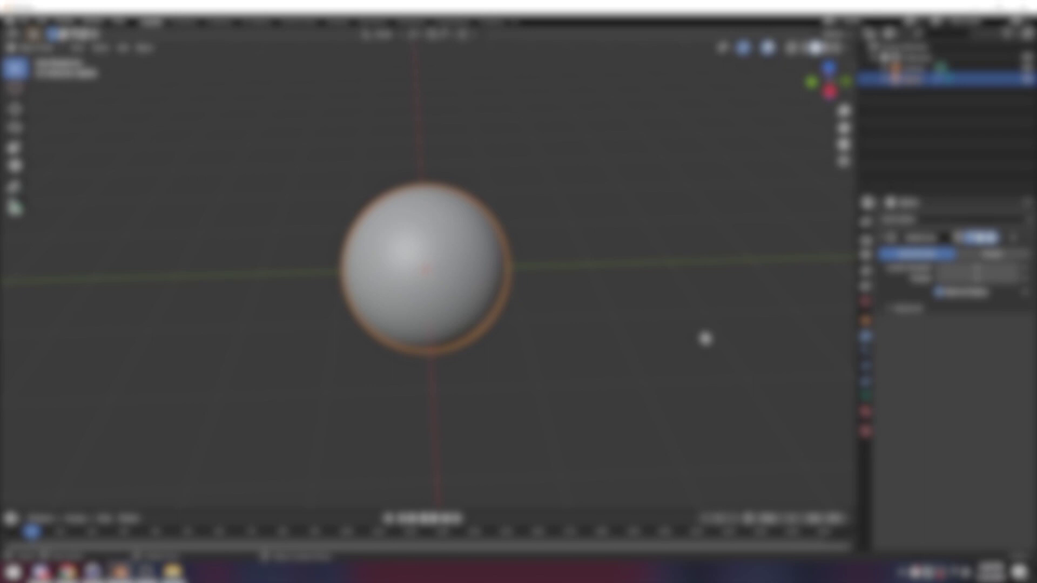
middle_click_drag(432, 335, 456, 377)
scroll(475, 356, "up", 1)
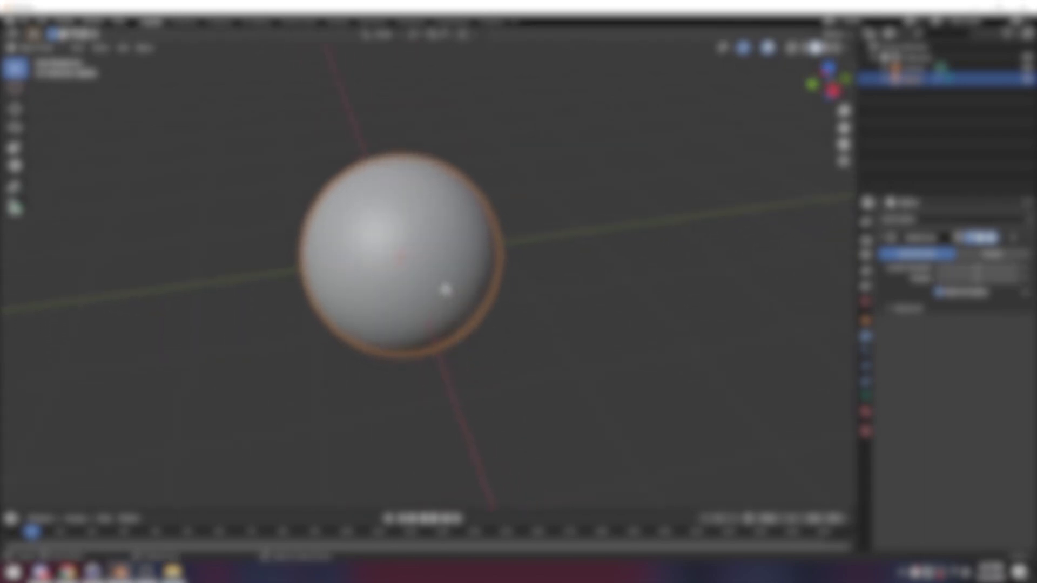
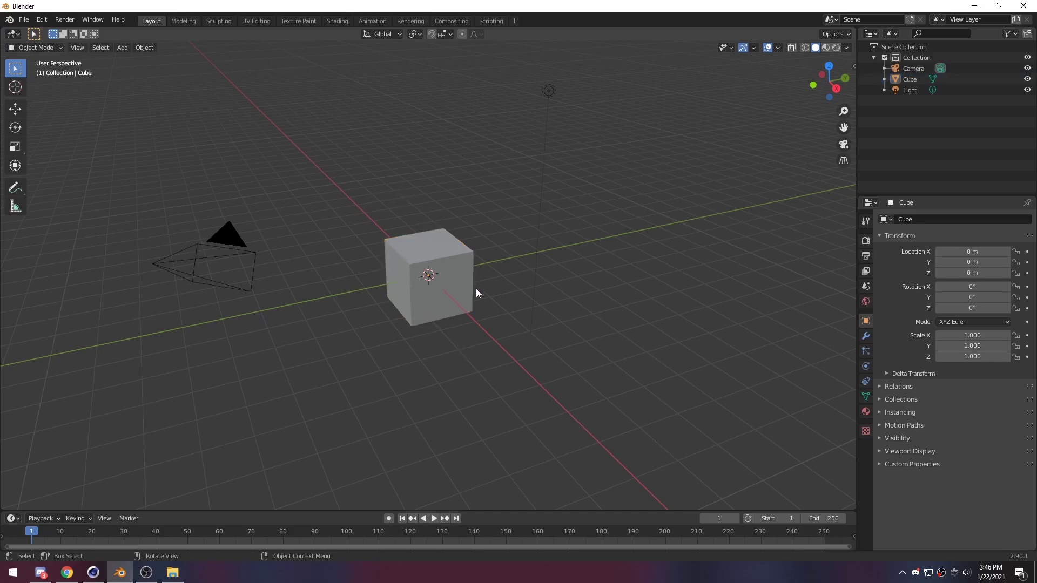
Delete the default cube and light and add a UV Sphere at the origin.
left_click_drag(353, 88, 636, 368)
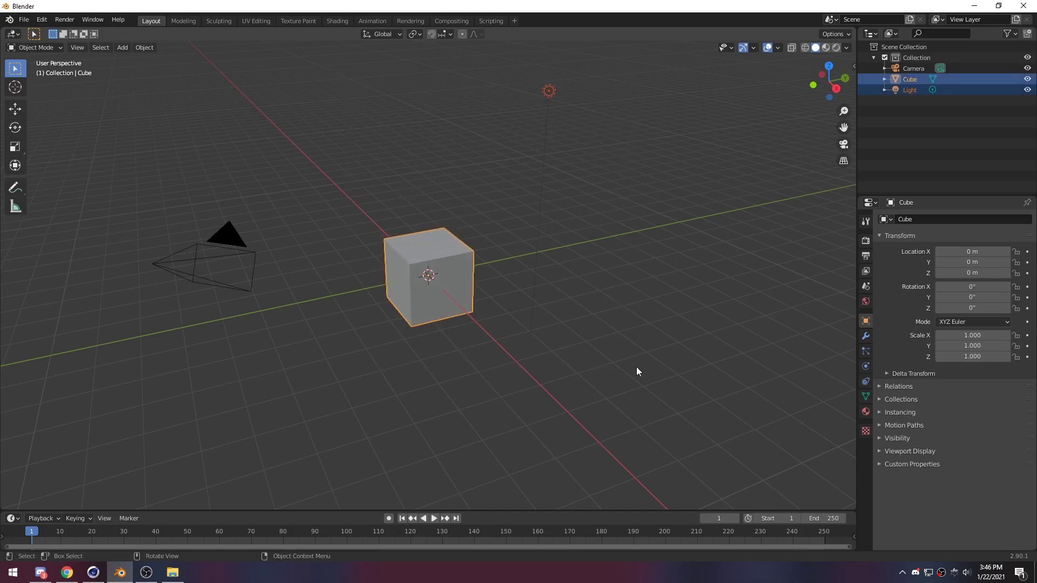
key("Delete")
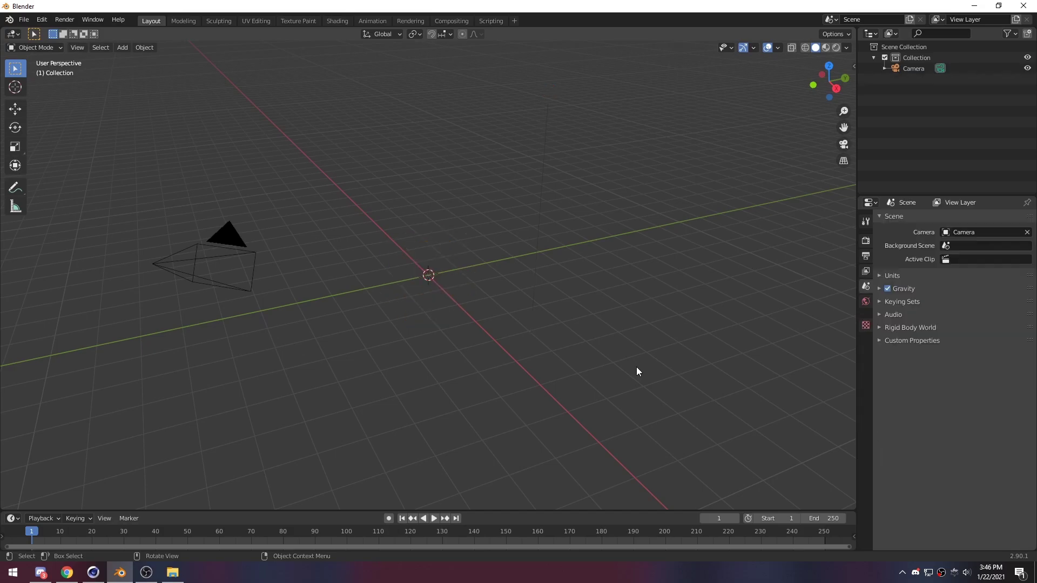
key("shift+a")
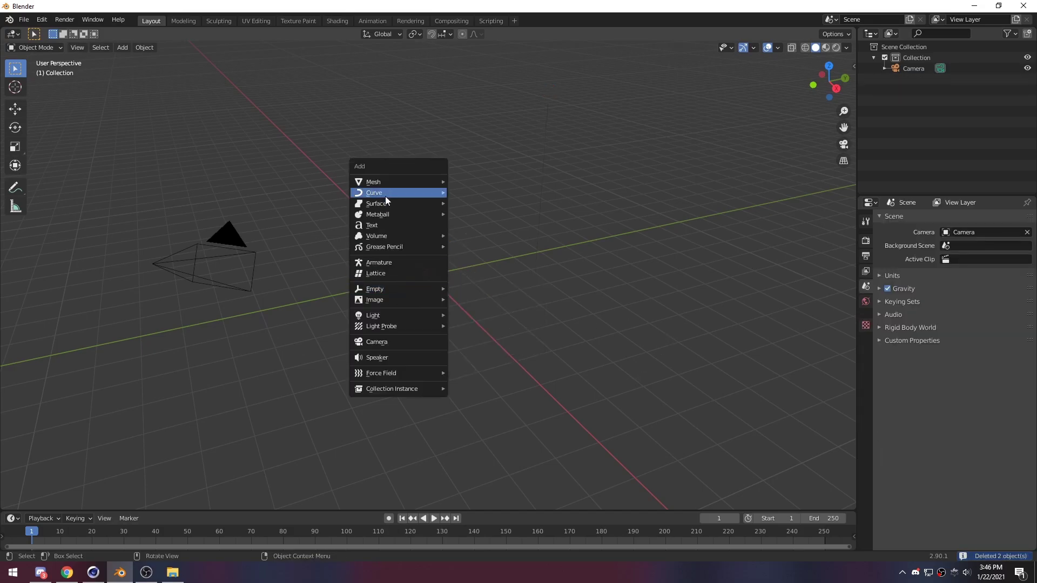
mouse_move(380, 183)
left_click(482, 213)
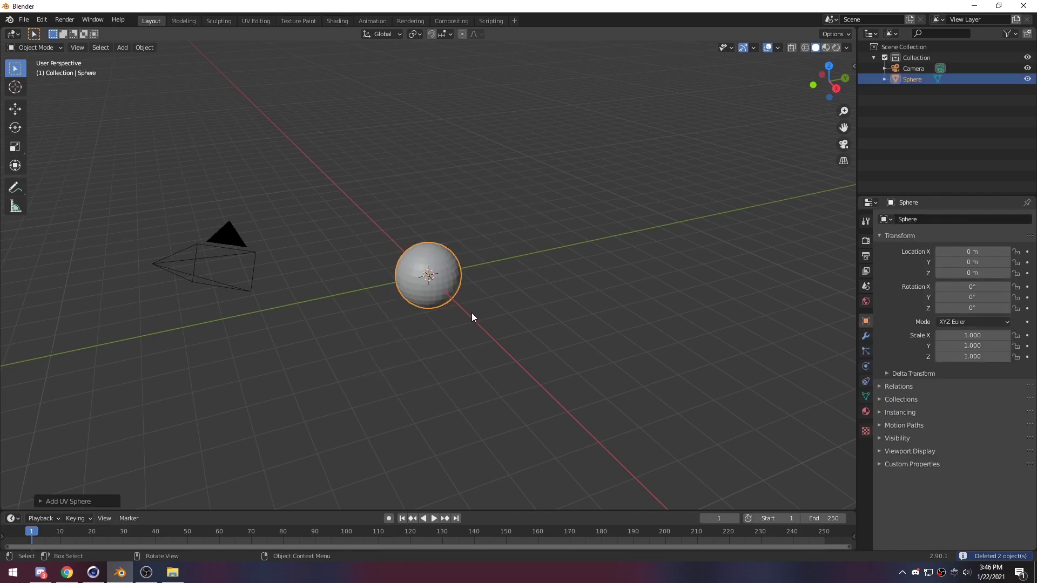
Zoom in and give the sphere a Subdivision Surface modifier.
scroll(468, 293, "up", 5)
middle_click_drag(517, 300, 449, 271)
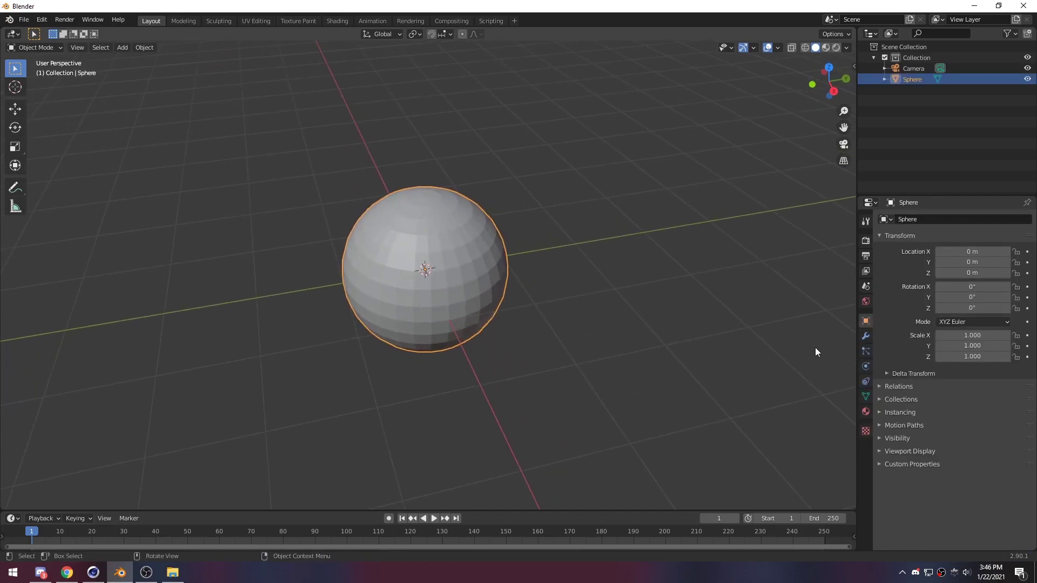
left_click(865, 336)
left_click(903, 220)
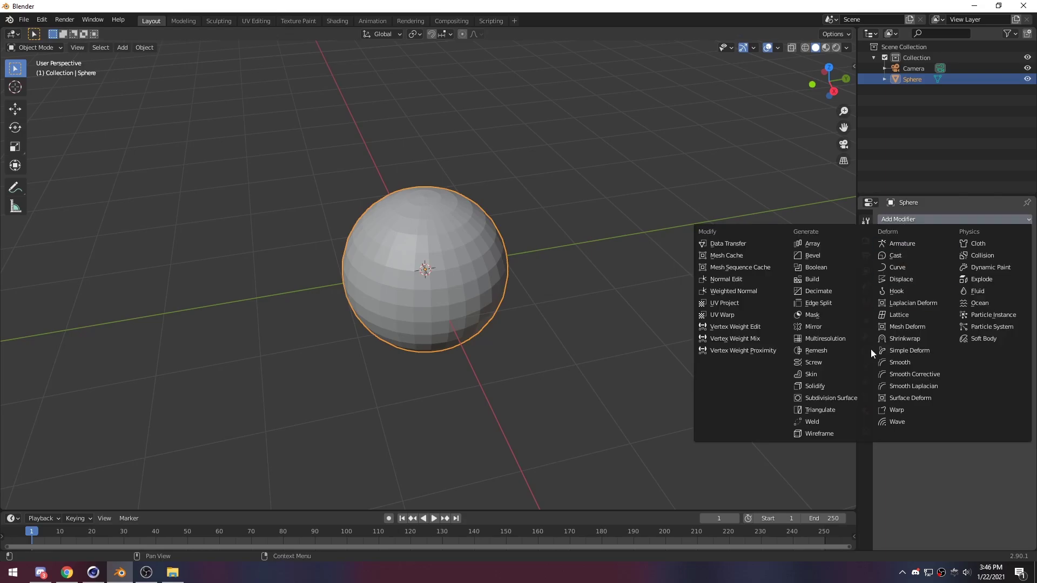
left_click(845, 398)
Orbit around the smoothed sphere and split the 3D view into two side-by-side areas.
middle_click_drag(770, 351, 265, 452)
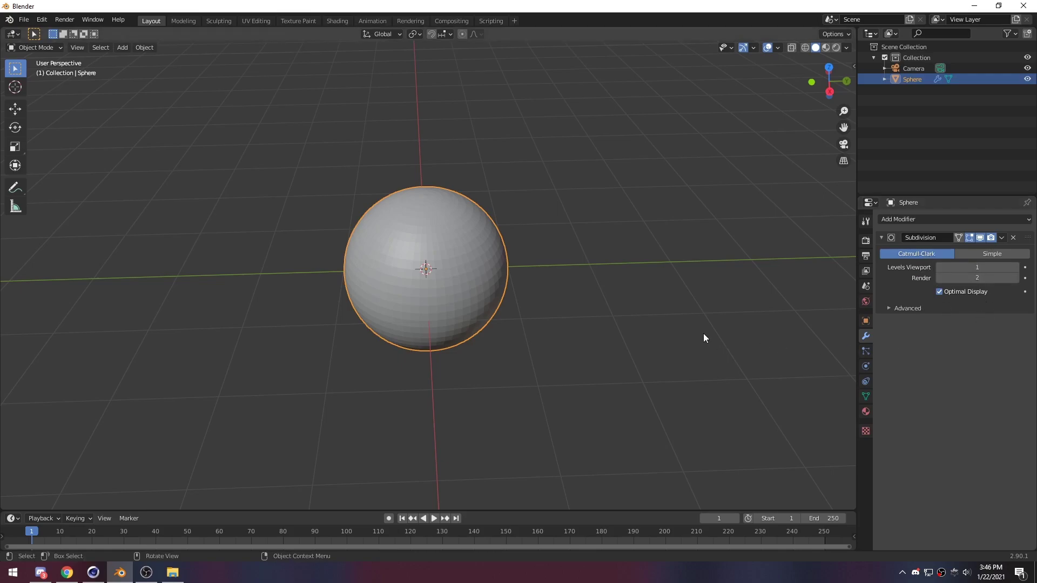
middle_click_drag(546, 324, 456, 364)
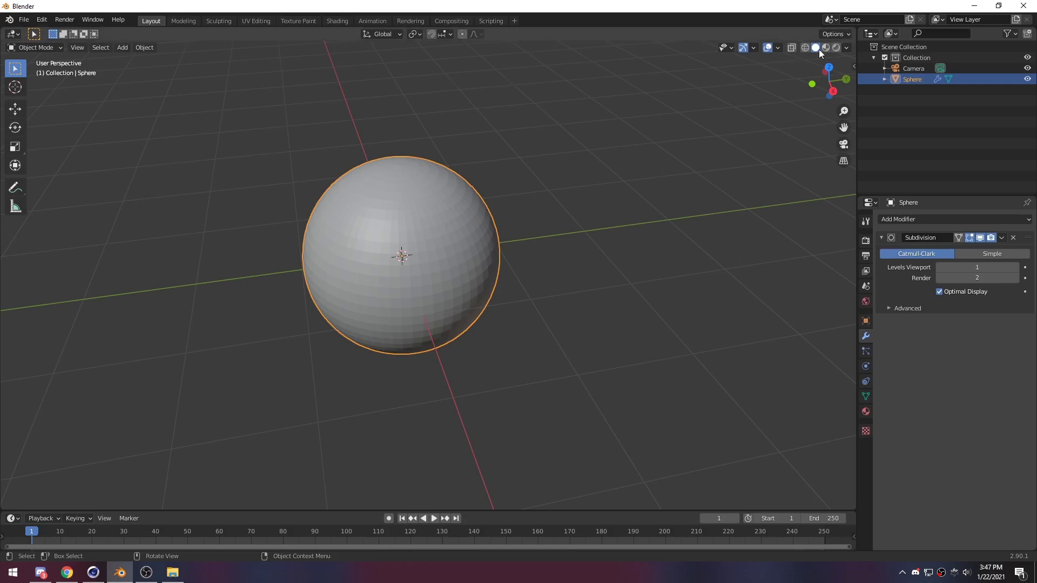
left_click_drag(853, 27, 458, 43)
left_click(470, 35)
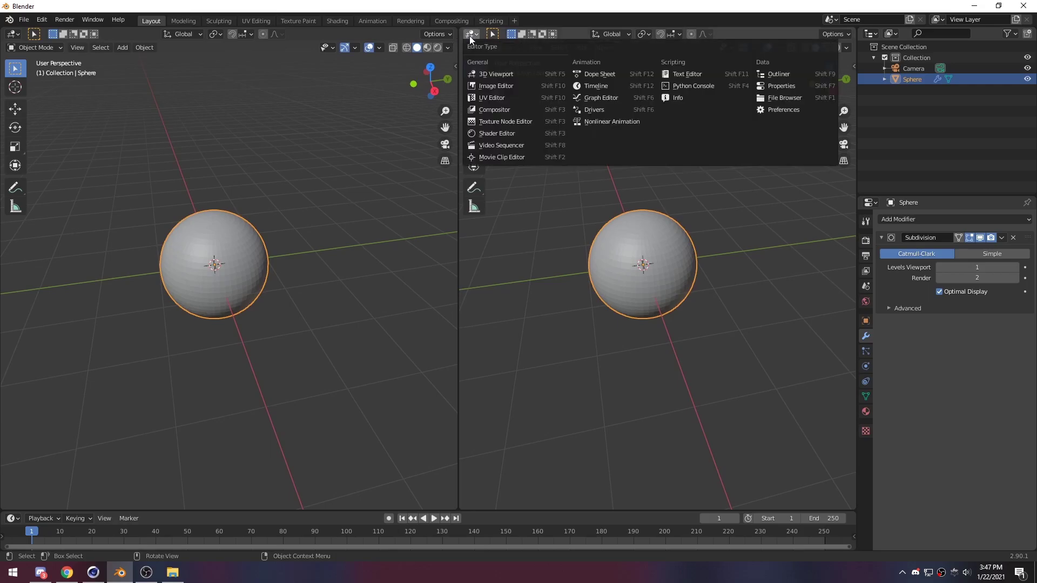
Turn the right area into a Shader Editor and set the render engine to Octane.
left_click(500, 133)
key("n")
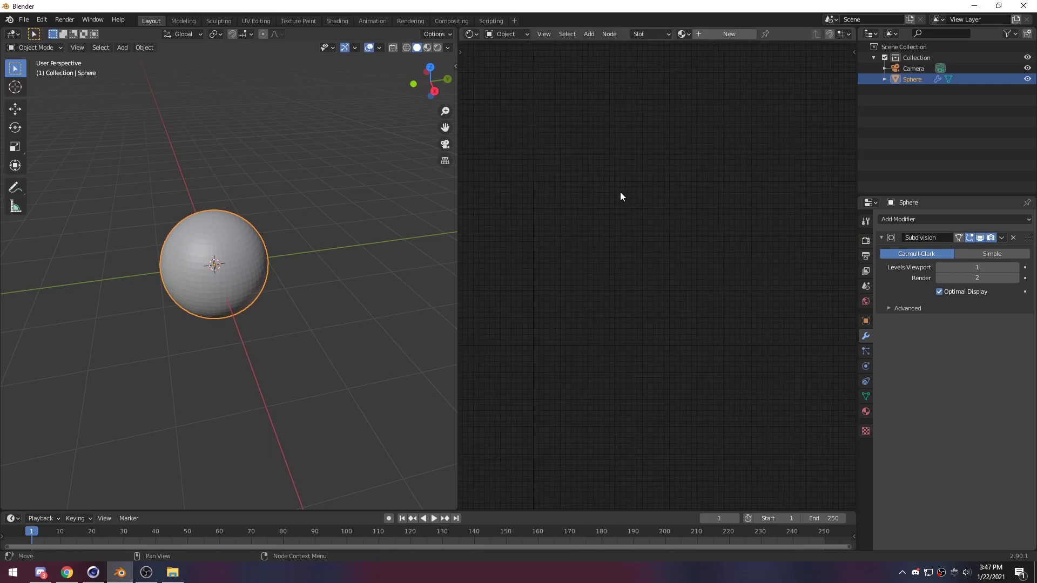
left_click(865, 241)
left_click(951, 221)
left_click(961, 267)
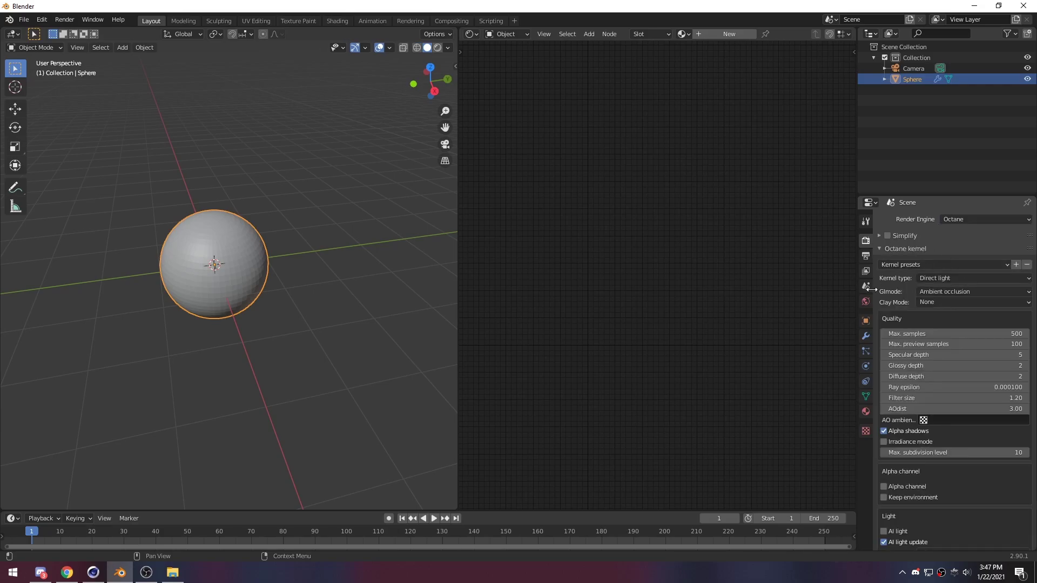
Assign the existing Material, target its output to Octane, and delete the Principled BSDF.
left_click(686, 34)
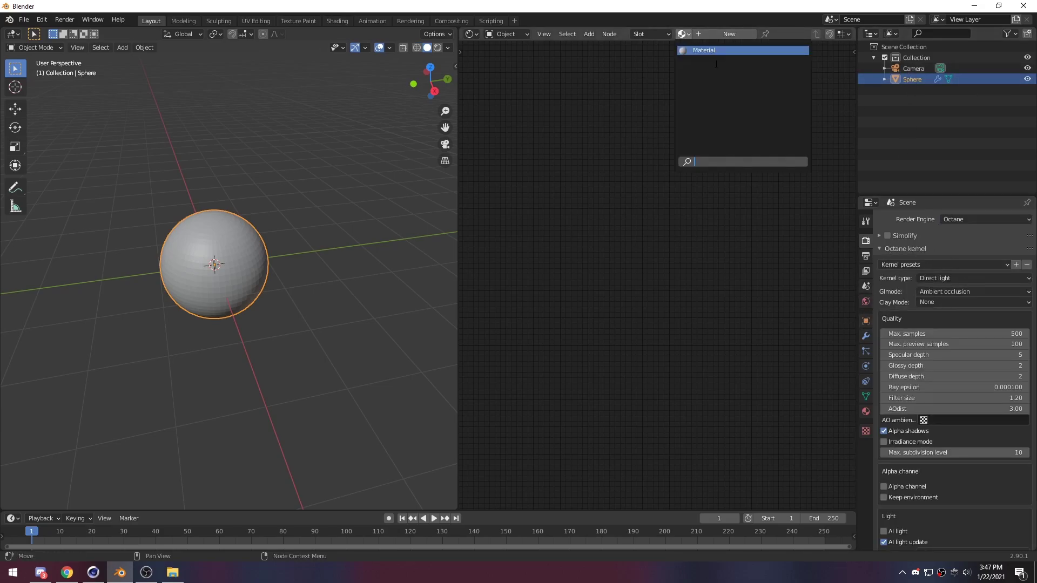
left_click(718, 47)
scroll(659, 312, "up", 5)
middle_click_drag(690, 263, 688, 219)
left_click(696, 246)
left_click(597, 242)
key("x")
Add a Glossy Material node and connect its OutMat to the Material Output Surface.
key("shift+a")
left_click(598, 242)
type("glossy")
key("Return")
left_click(639, 213)
left_click_drag(638, 212, 672, 220)
left_click_drag(613, 200, 636, 199)
Re-centre the nodes and bring up the pt14 texture folder from the taskbar.
scroll(621, 267, "up", 2)
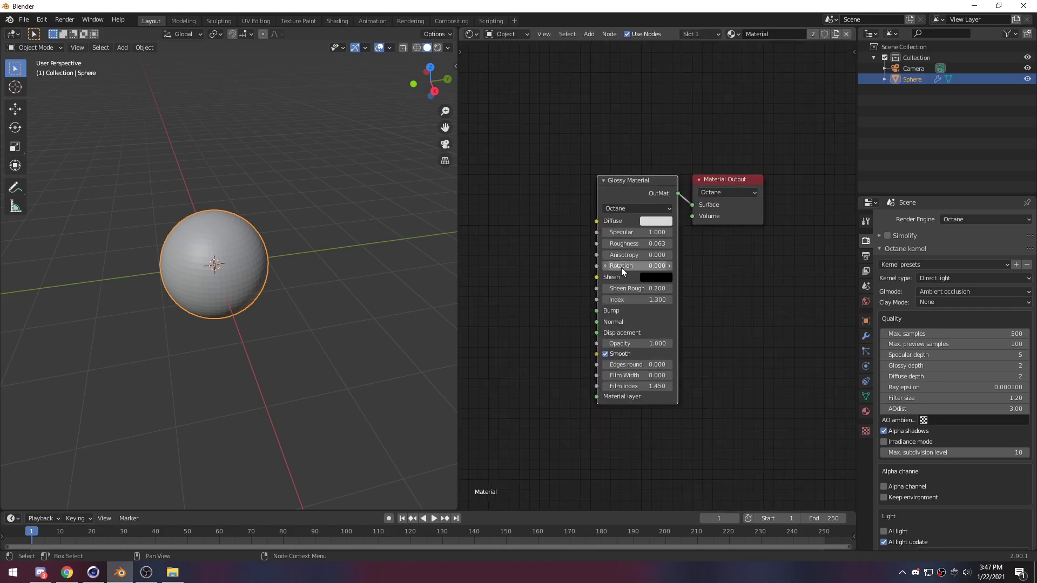
scroll(565, 230, "up", 2)
middle_click_drag(350, 326, 345, 297)
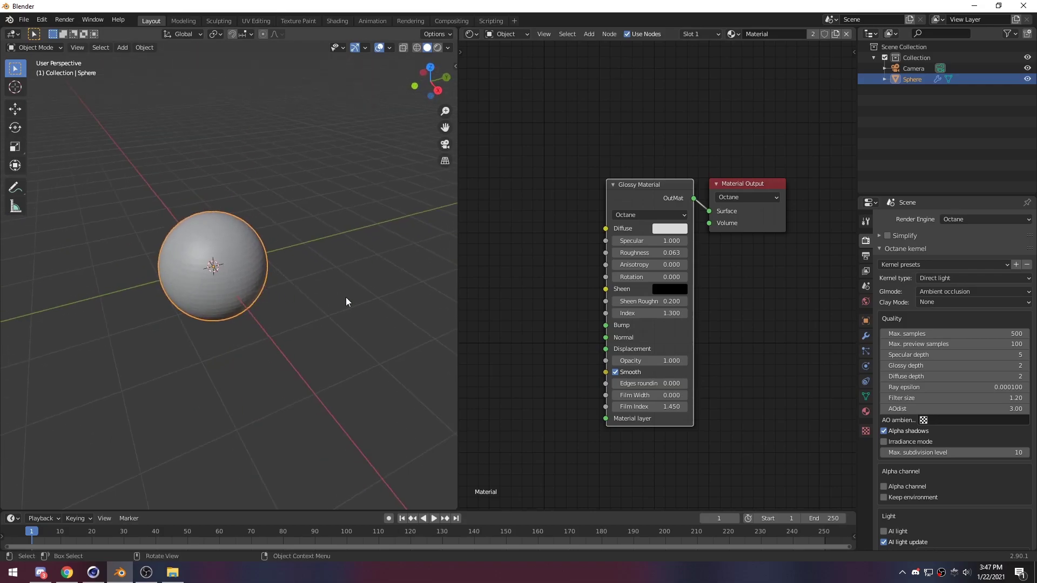
middle_click_drag(558, 315, 613, 240)
left_click(172, 572)
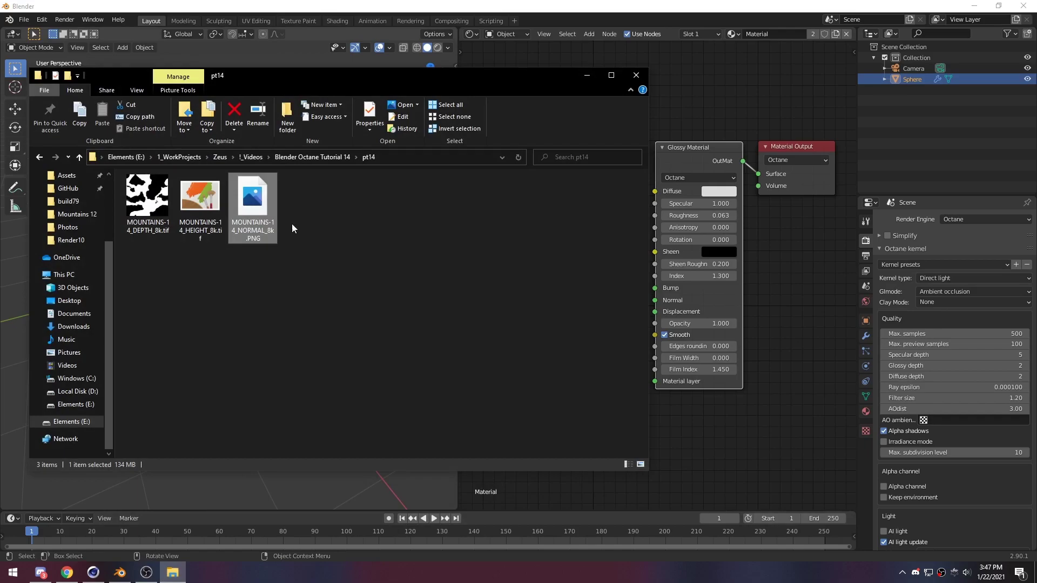
Drag the MOUNTAINS-14 DEPTH, HEIGHT and NORMAL images from the folder into the node editor.
left_click_drag(307, 75, 274, 86)
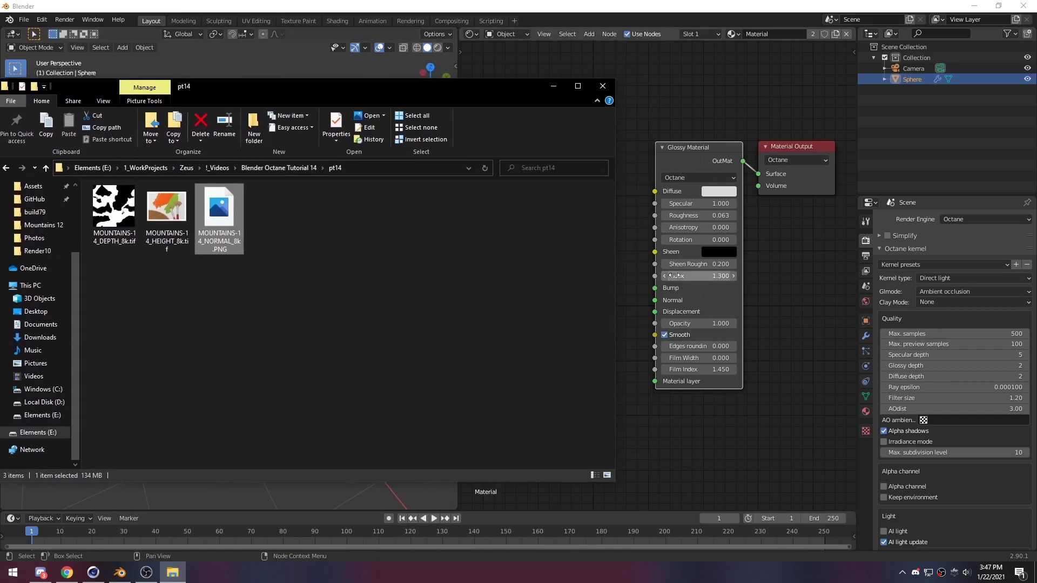
middle_click_drag(674, 275, 752, 264)
left_click(173, 573)
left_click_drag(268, 82, 284, 60)
left_click_drag(250, 240, 667, 155)
left_click(130, 234)
left_click_drag(181, 189, 655, 336)
left_click_drag(233, 189, 575, 463)
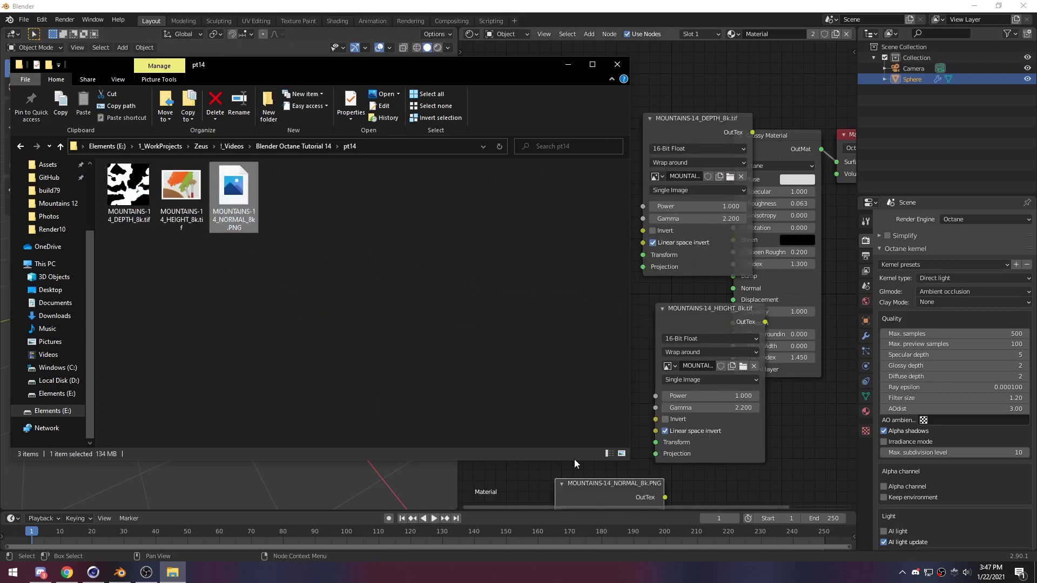
Link the HEIGHT texture to the Glossy Material's Bump and NORMAL to its Normal input.
left_click(567, 65)
left_click_drag(687, 131, 500, 280)
left_click_drag(676, 312, 483, 82)
left_click_drag(634, 493, 583, 479)
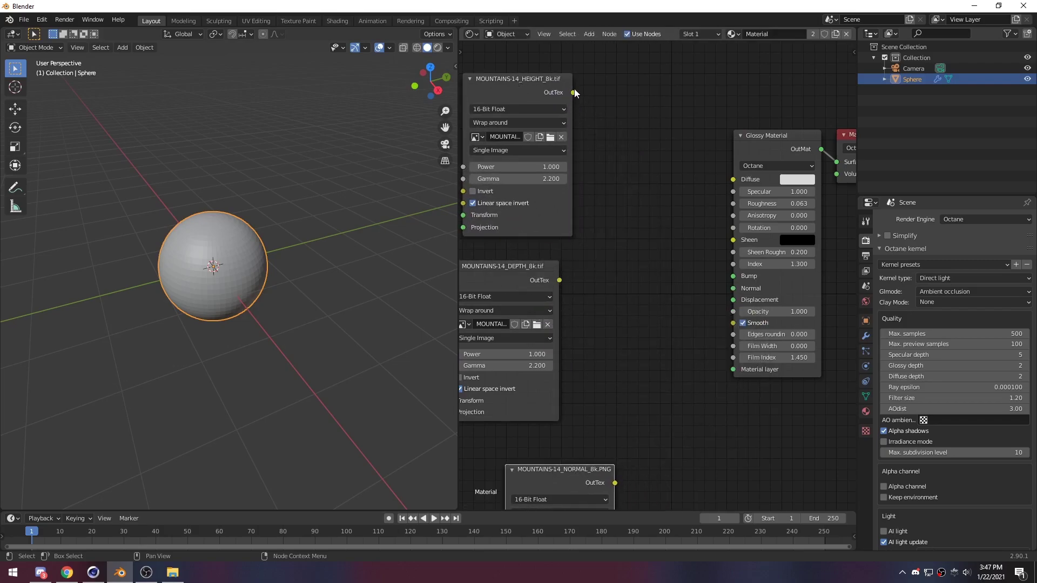
left_click_drag(574, 92, 733, 276)
left_click_drag(609, 489, 733, 288)
middle_click_drag(574, 190, 627, 225)
Arrange the NORMAL, HEIGHT and DEPTH image nodes neatly beside the Glossy Material.
left_click_drag(563, 114, 620, 177)
left_click_drag(579, 494, 484, 177)
left_click_drag(685, 300, 685, 216)
left_click_drag(718, 157, 505, 189)
left_click_drag(641, 190, 587, 121)
left_click(641, 351)
middle_click_drag(641, 356, 606, 316)
left_click_drag(553, 266, 551, 267)
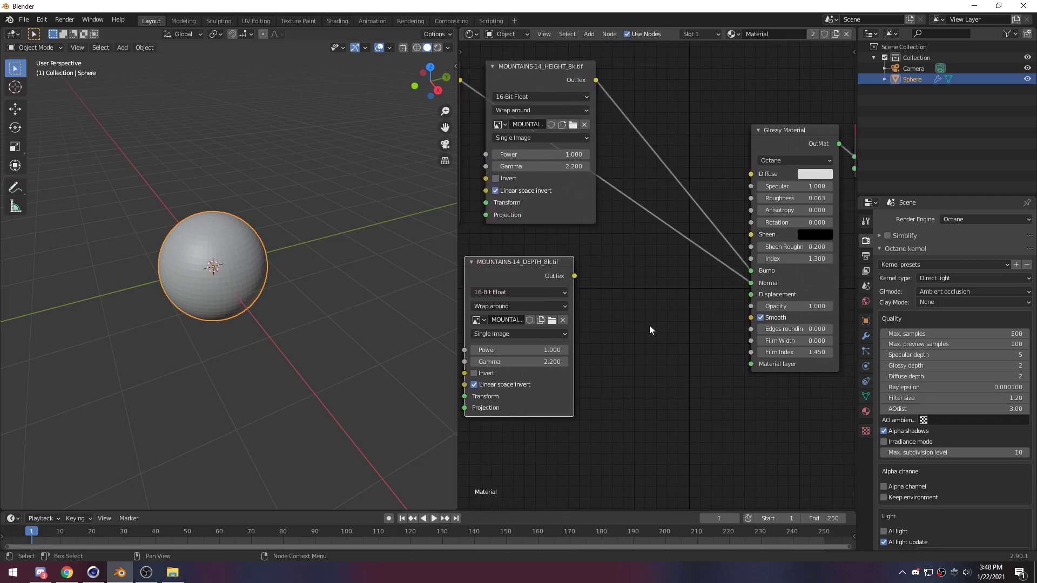
key("shift+a")
left_click(650, 329)
Add a Texture Displacement node fed by the DEPTH map at 8192*8192 resolution.
type("disp")
key("Return")
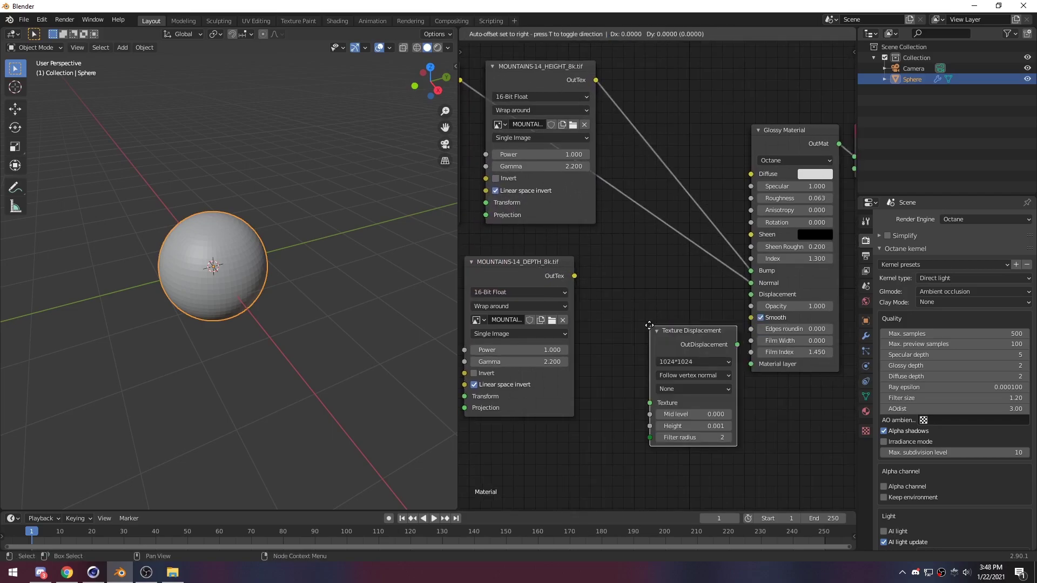
left_click(620, 276)
left_click(572, 281)
left_click_drag(573, 286, 618, 350)
left_click(651, 313)
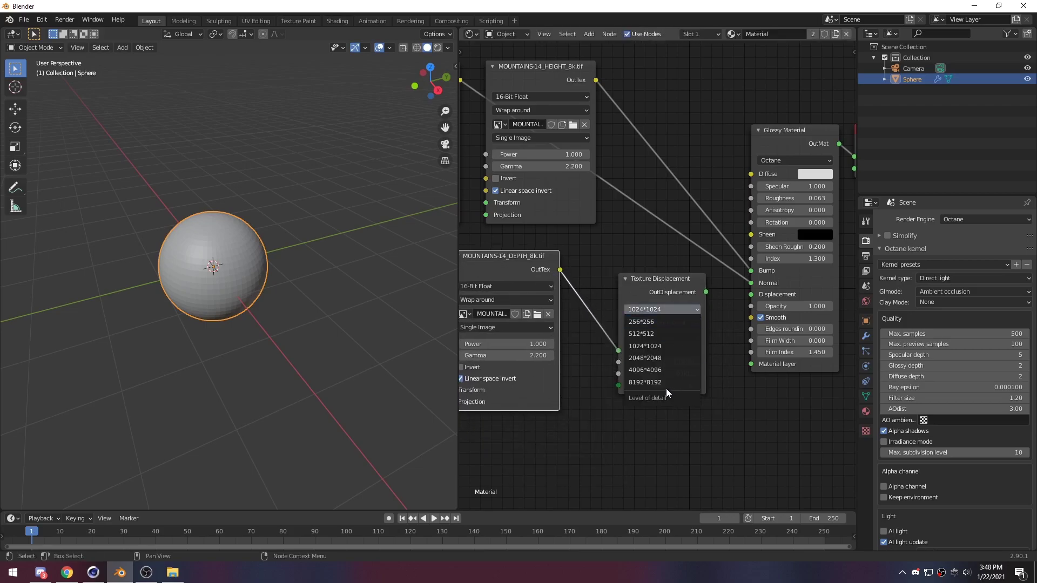
left_click(666, 388)
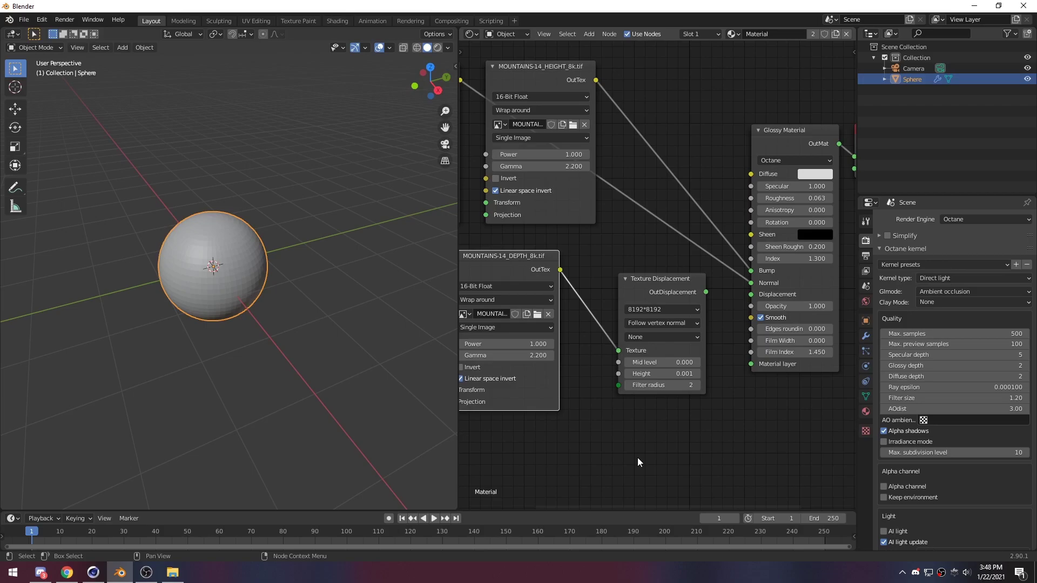
Connect the displacement output to the Glossy Material's Displacement input and reframe the node tree.
left_click_drag(660, 352, 646, 347)
left_click_drag(693, 287, 751, 294)
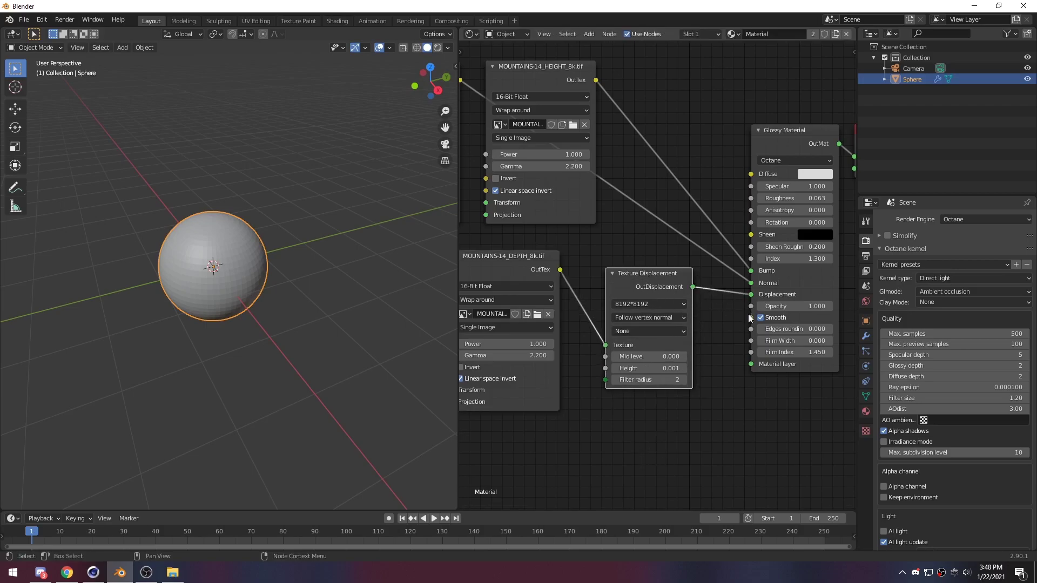
middle_click_drag(652, 413, 674, 381)
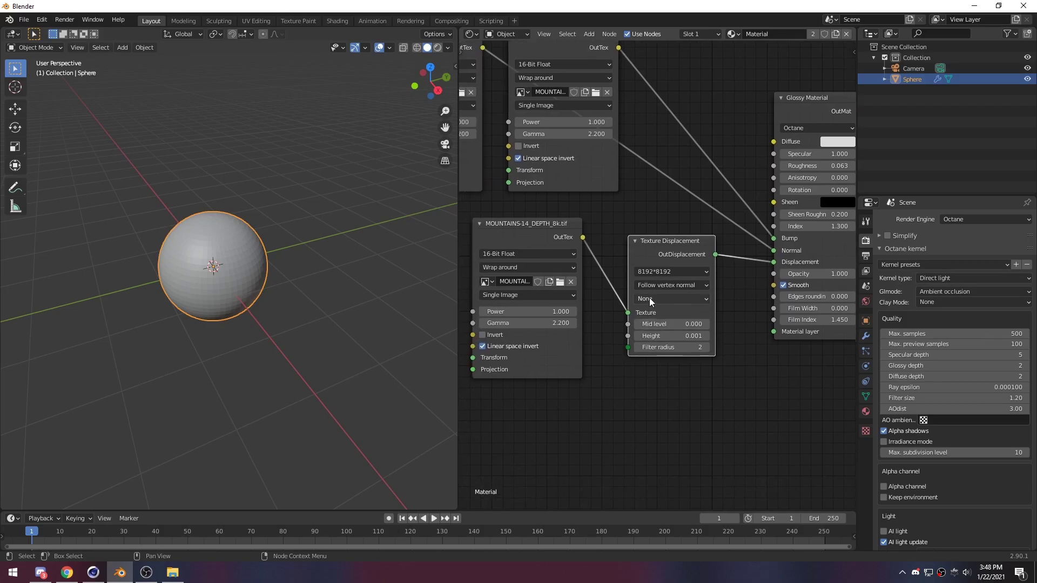
middle_click_drag(619, 331, 623, 336)
scroll(707, 418, "down", 3)
middle_click_drag(708, 418, 729, 459)
scroll(659, 352, "up", 4)
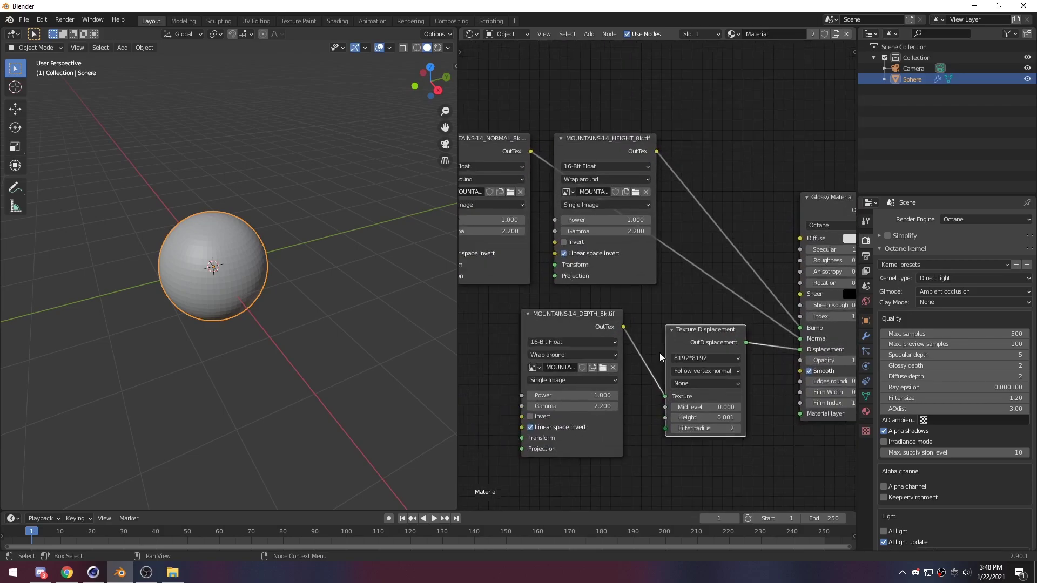
middle_click_drag(660, 352, 621, 199)
middle_click_drag(656, 328, 640, 362)
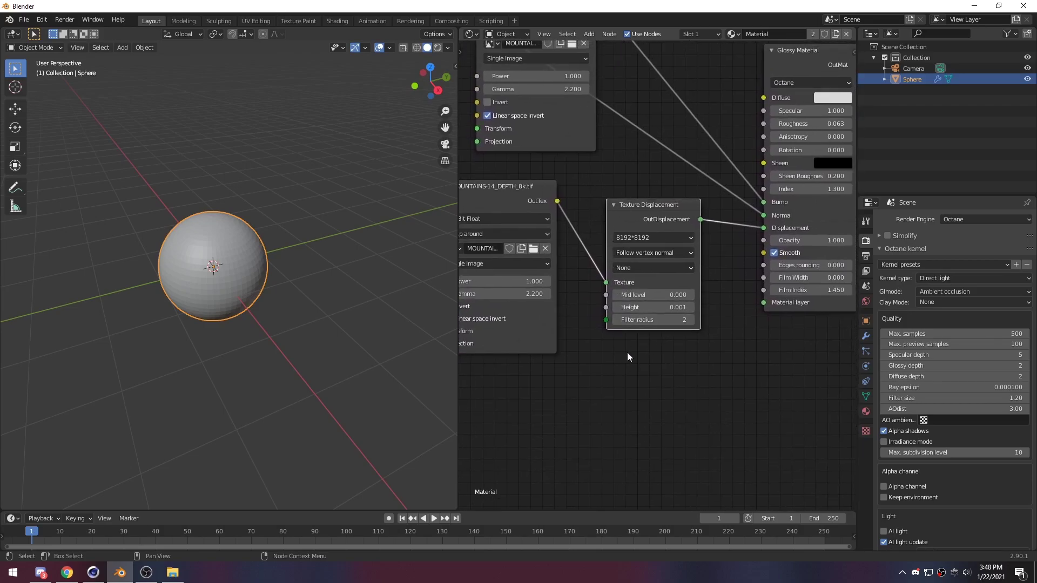
left_click(665, 295)
Keep Mid level at 0.500 and switch the viewport to live Octane rendering.
key("Escape")
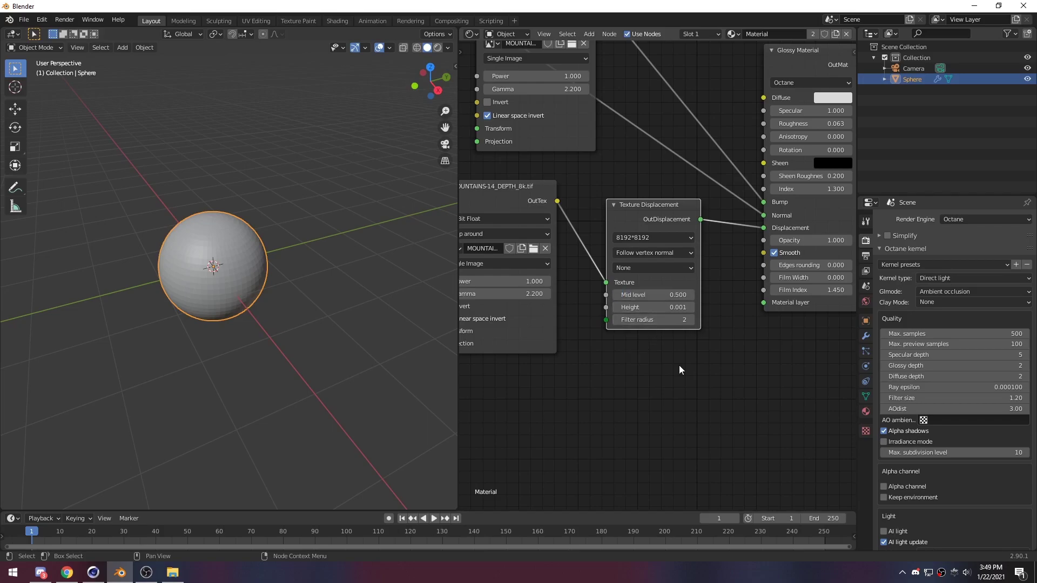
left_click(437, 48)
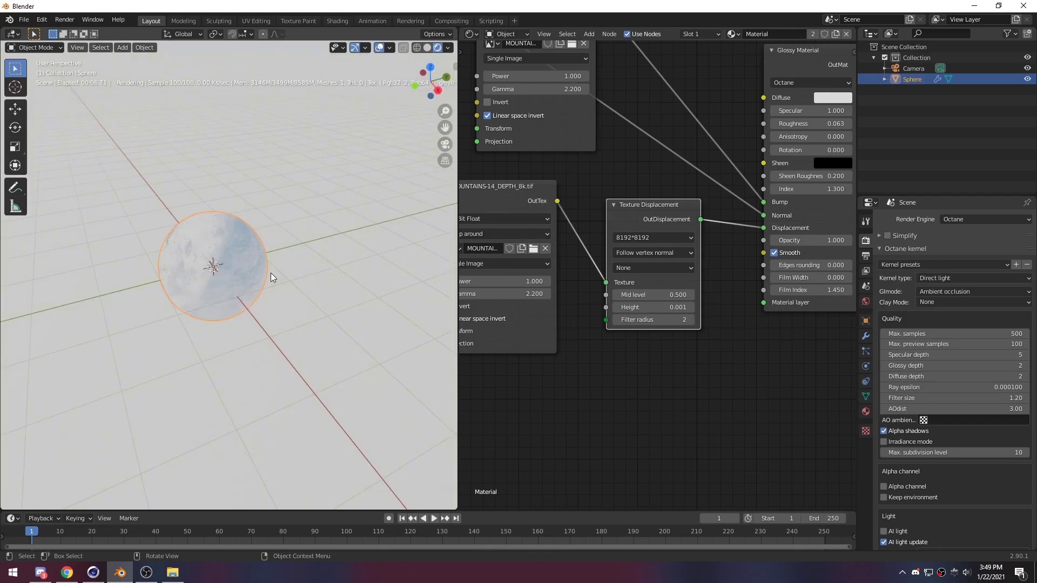
scroll(262, 280, "up", 4)
scroll(263, 281, "up", 1)
middle_click_drag(238, 281, 293, 330)
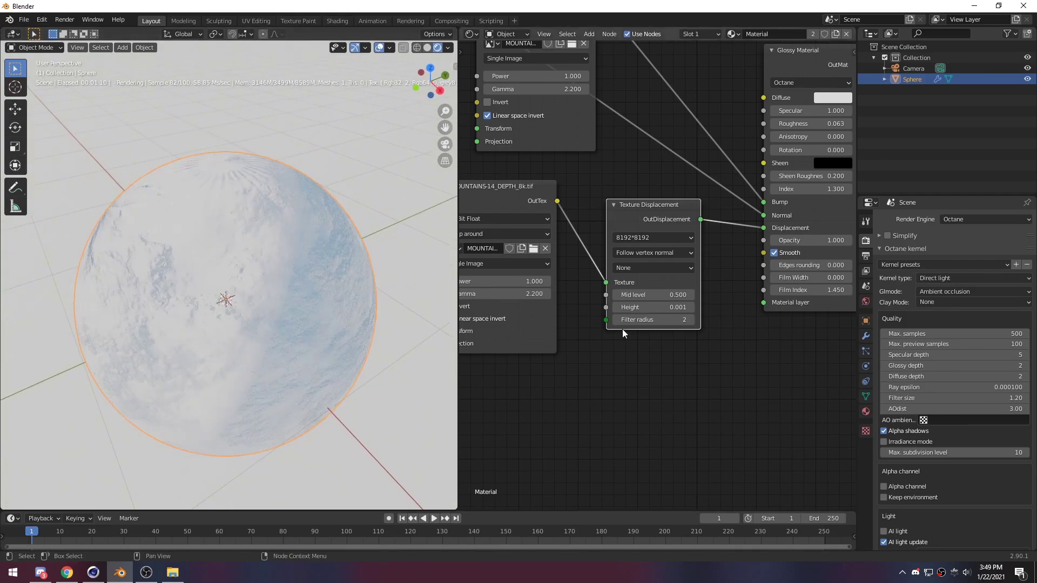
Raise the displacement Height to 0.301 and orbit to inspect the mountain detail.
left_click_drag(630, 307, 649, 307, "shift")
middle_click_drag(319, 322, 196, 339)
scroll(273, 362, "up", 3)
scroll(301, 346, "down", 3)
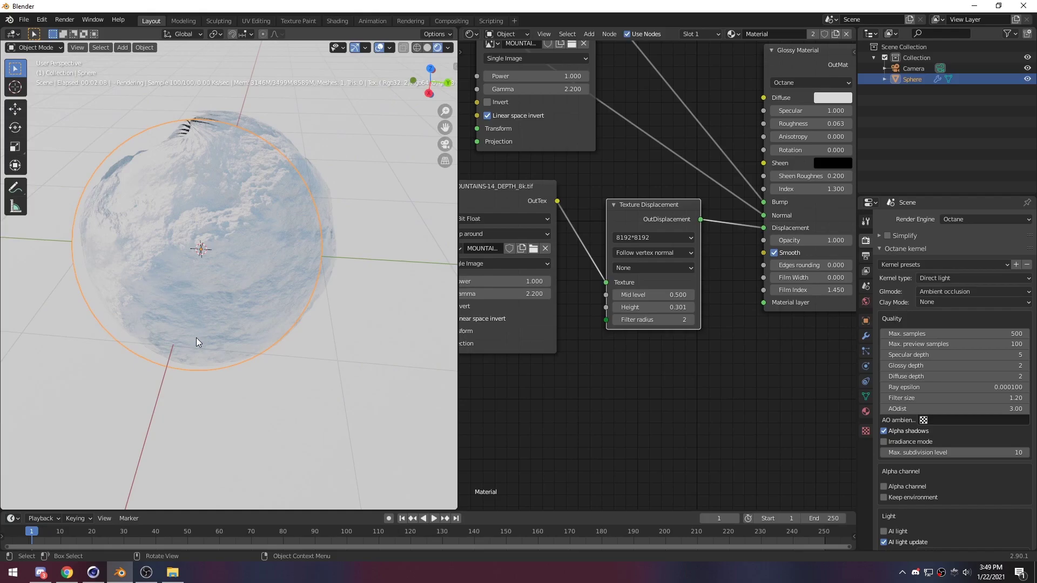
scroll(196, 338, "down", 1)
middle_click_drag(196, 339, 244, 354)
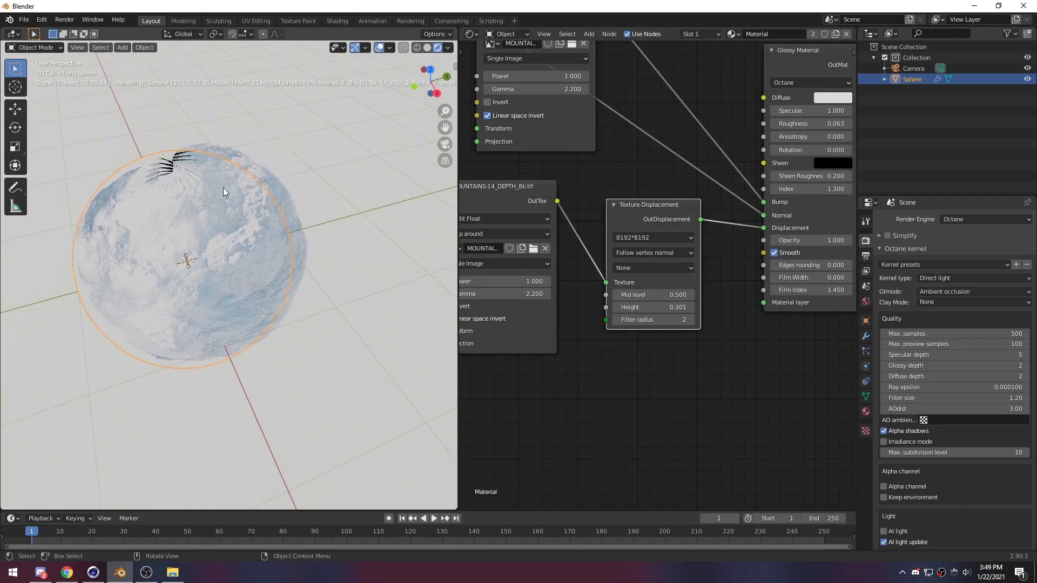
scroll(223, 187, "up", 3)
middle_click_drag(222, 187, 287, 156, "shift")
middle_click_drag(287, 324, 330, 314)
scroll(327, 332, "down", 2)
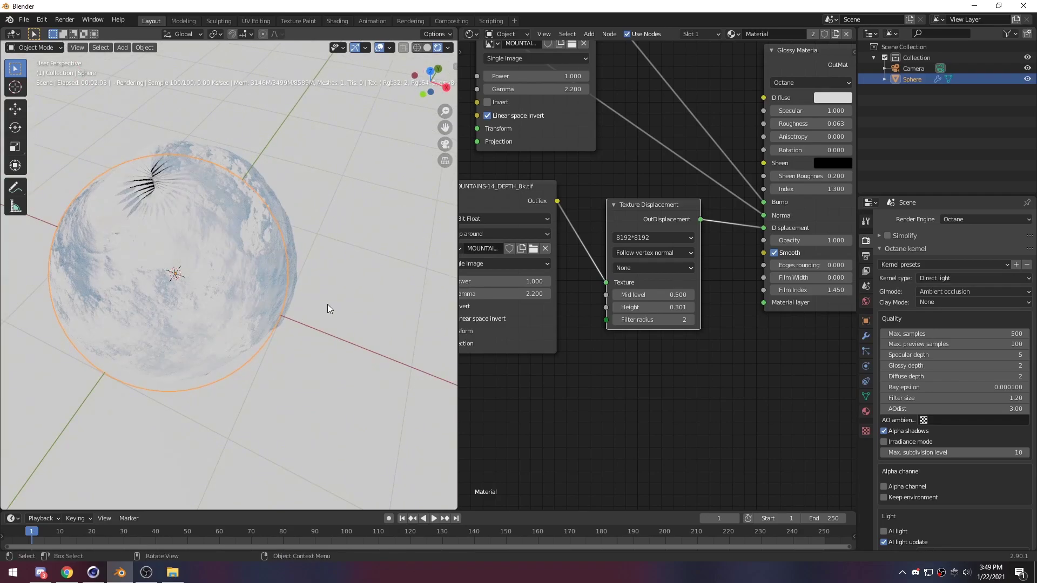
middle_click_drag(328, 304, 215, 302)
Duplicate the sphere as Sphere.001 and place it beside the original.
key("shift+a")
key("Escape")
key("shift+a")
key("Escape")
scroll(115, 251, "down", 5)
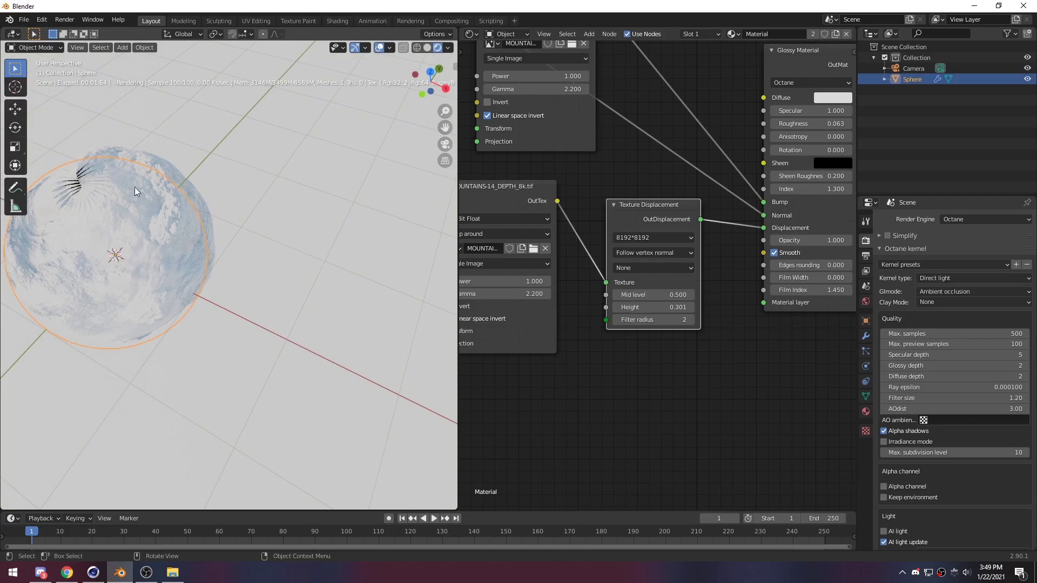
key("shift+a")
key("Escape")
key("shift+d")
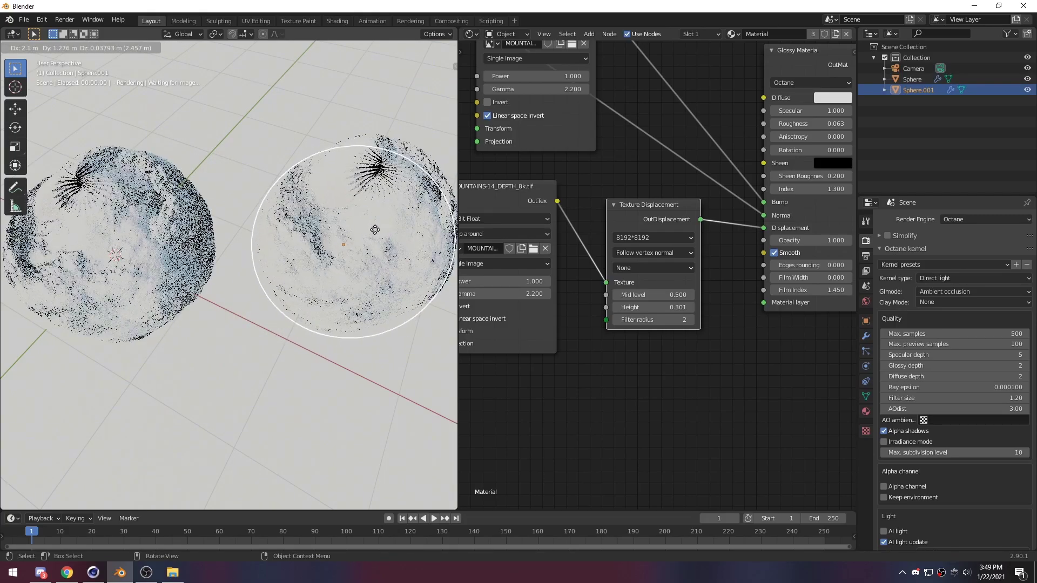
left_click(374, 233)
Look through the camera, walk it toward the spheres, and show the camera's lens settings.
scroll(315, 361, "up", 6)
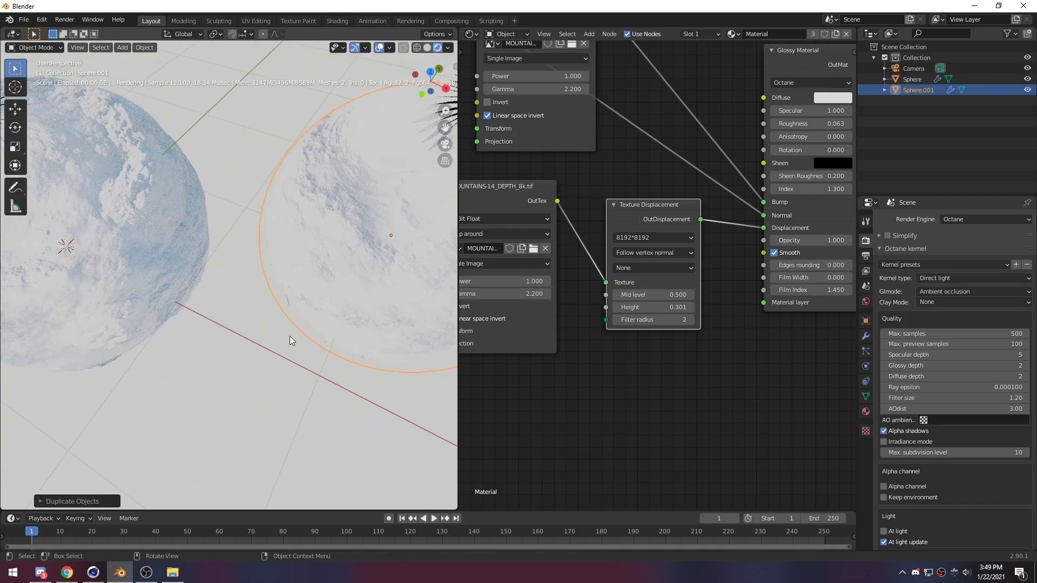
key("KP_0")
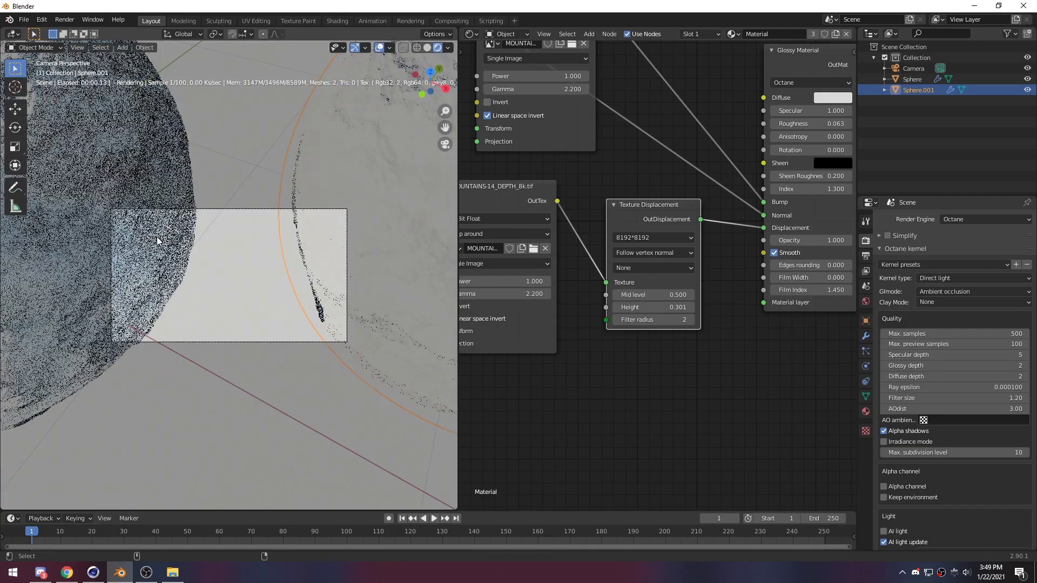
key("shift+grave")
key("w")
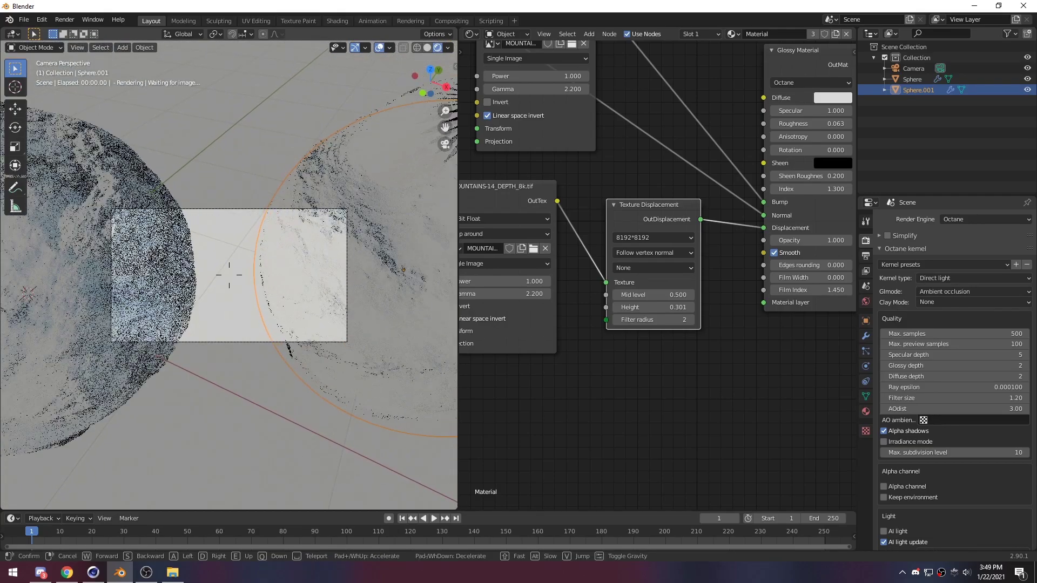
key("s")
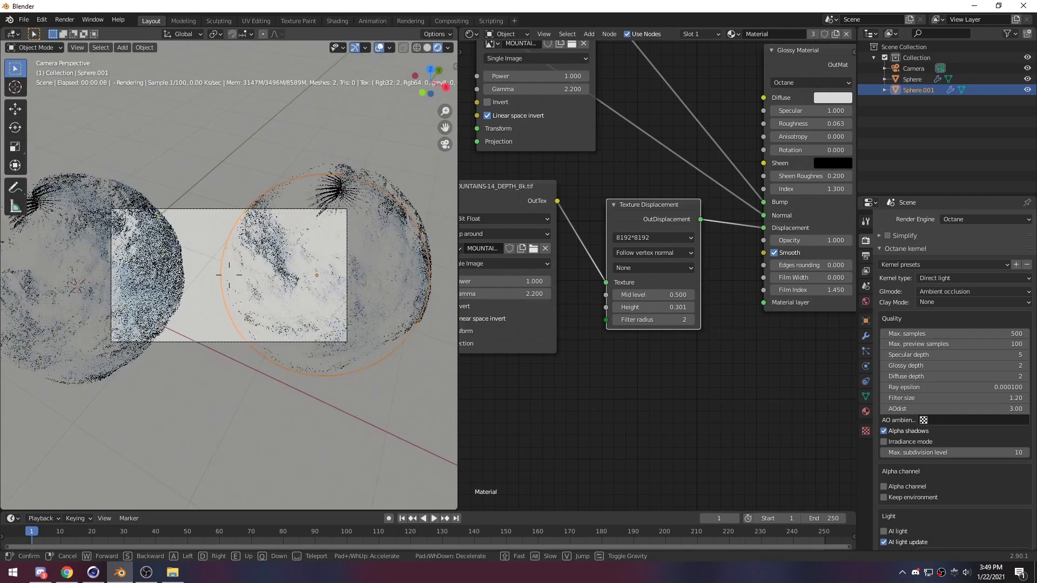
key("w")
left_click(229, 275)
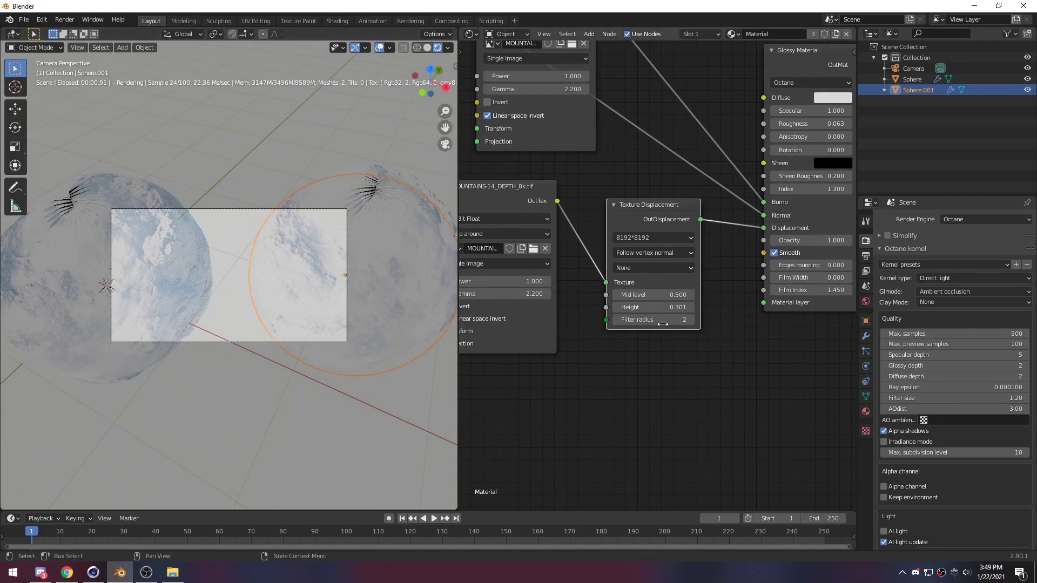
left_click(912, 69)
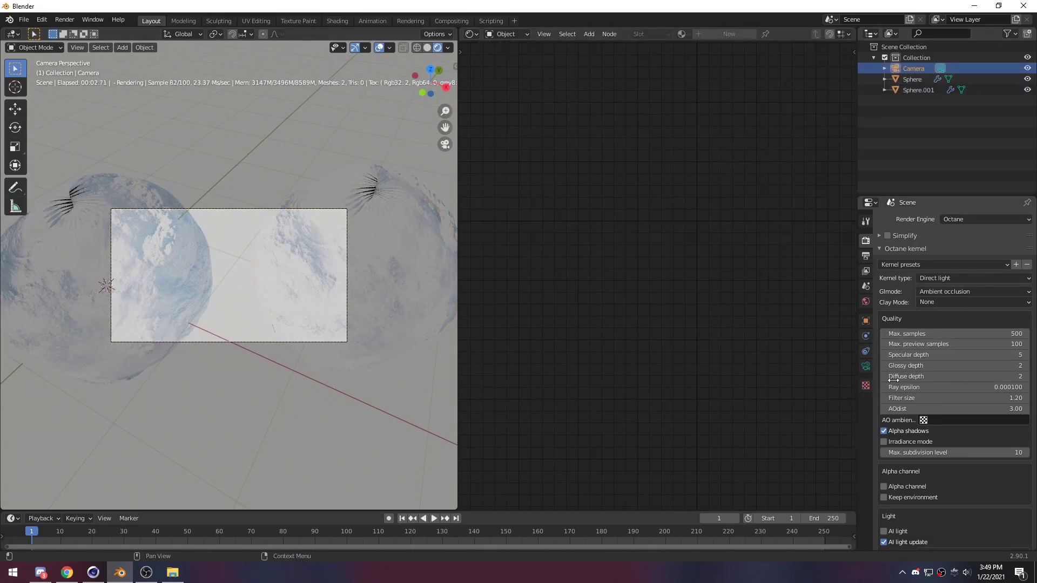
left_click(866, 366)
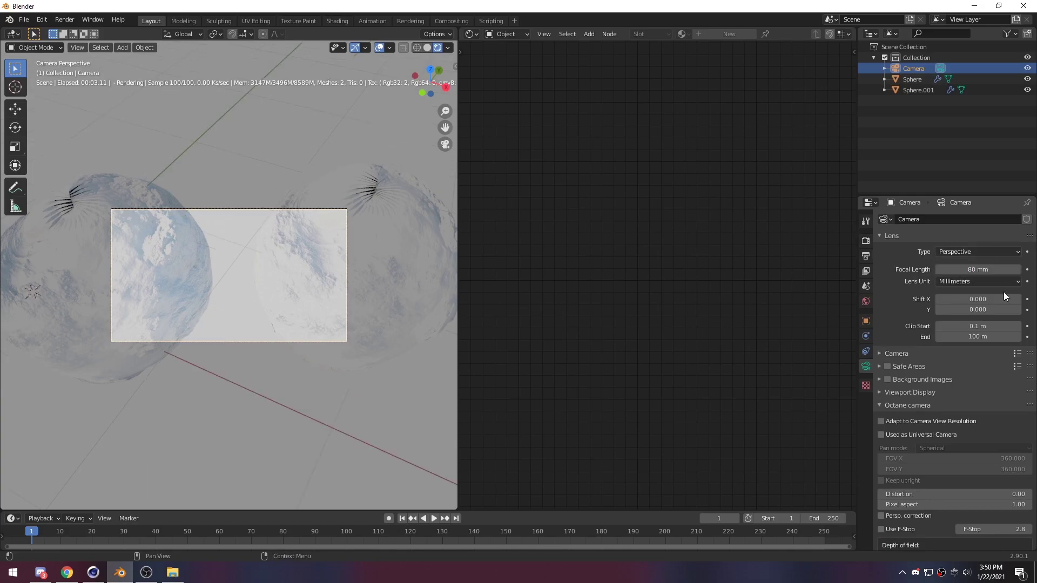
Set the camera focal length to 80 mm and enable Octane Camera Imager.
key("Return")
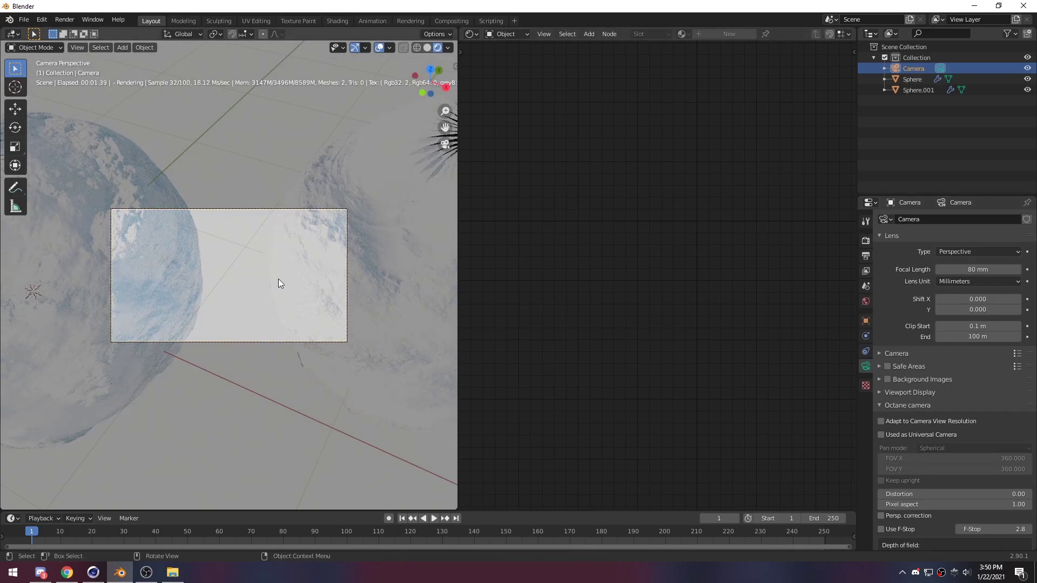
key("shift+grave")
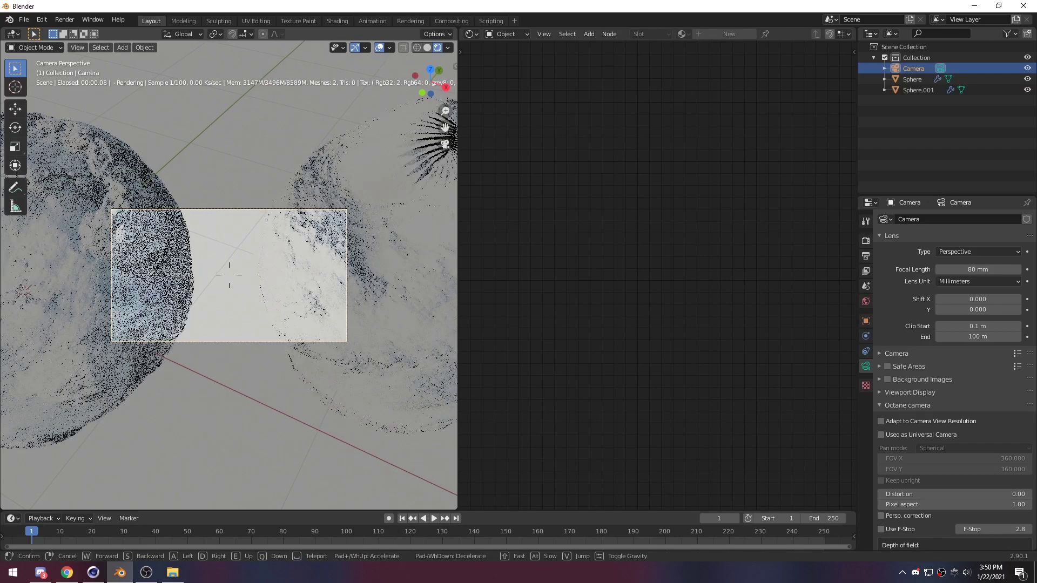
key("Escape")
scroll(934, 398, "down", 10)
scroll(915, 439, "down", 12)
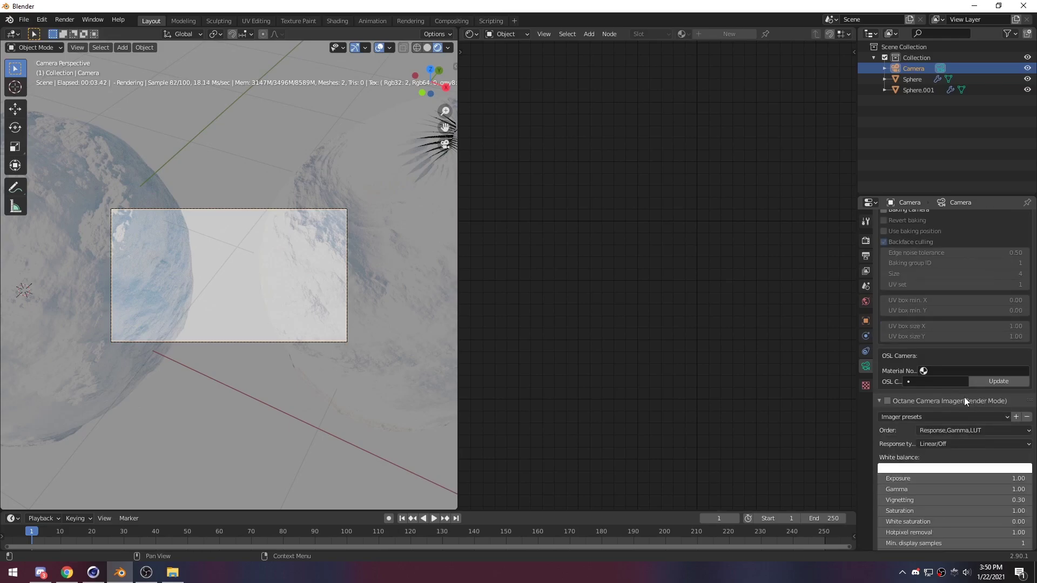
left_click(887, 401)
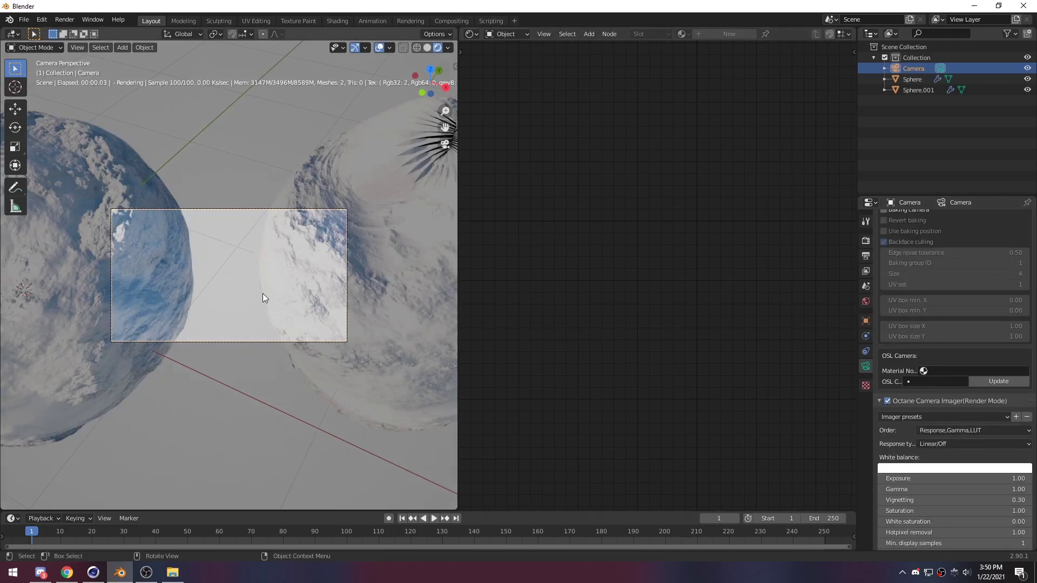
scroll(268, 296, "up", 2)
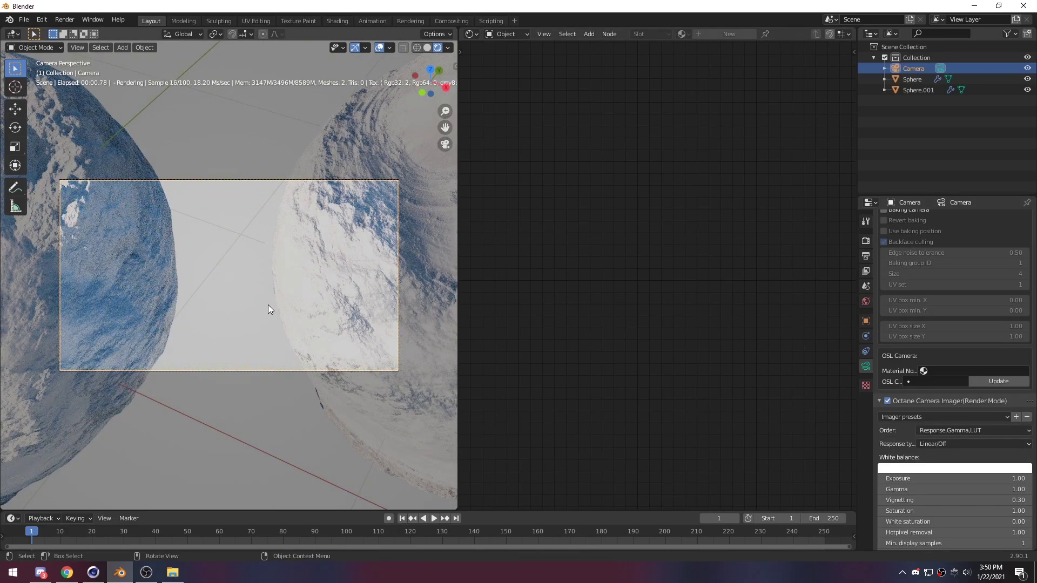
left_click(359, 305)
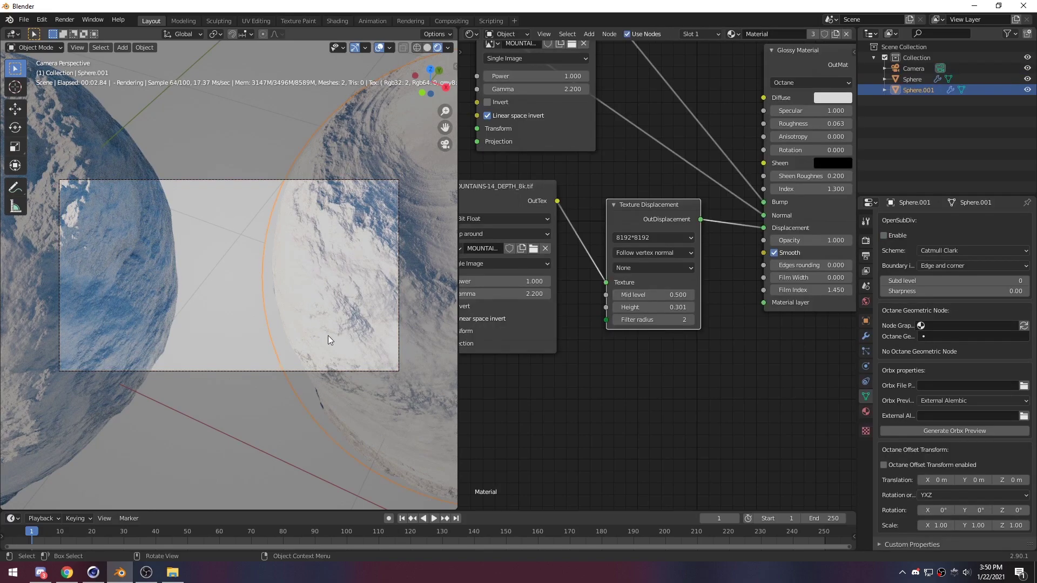
Rotate Sphere.001 about its vertical axis.
scroll(319, 362, "down", 3)
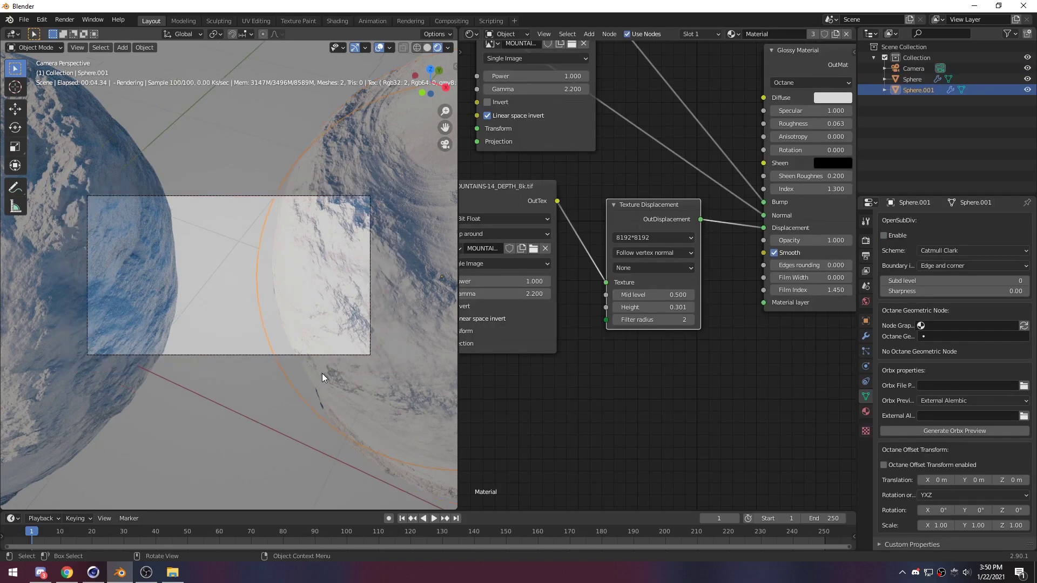
key("shift+space")
key("r")
left_click_drag(380, 305, 327, 227)
left_click(253, 143)
scroll(222, 313, "up", 4)
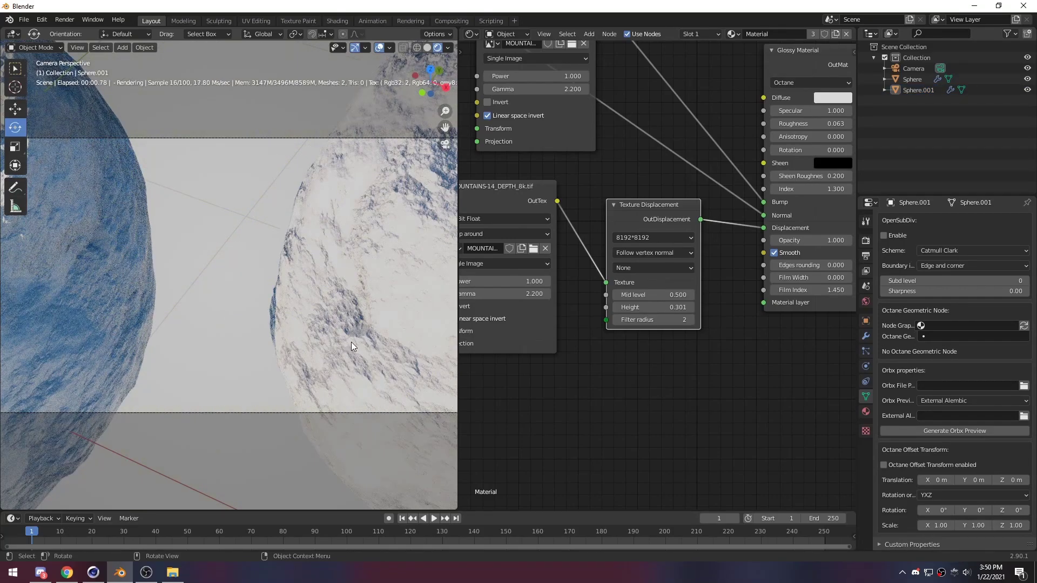
scroll(351, 342, "down", 3)
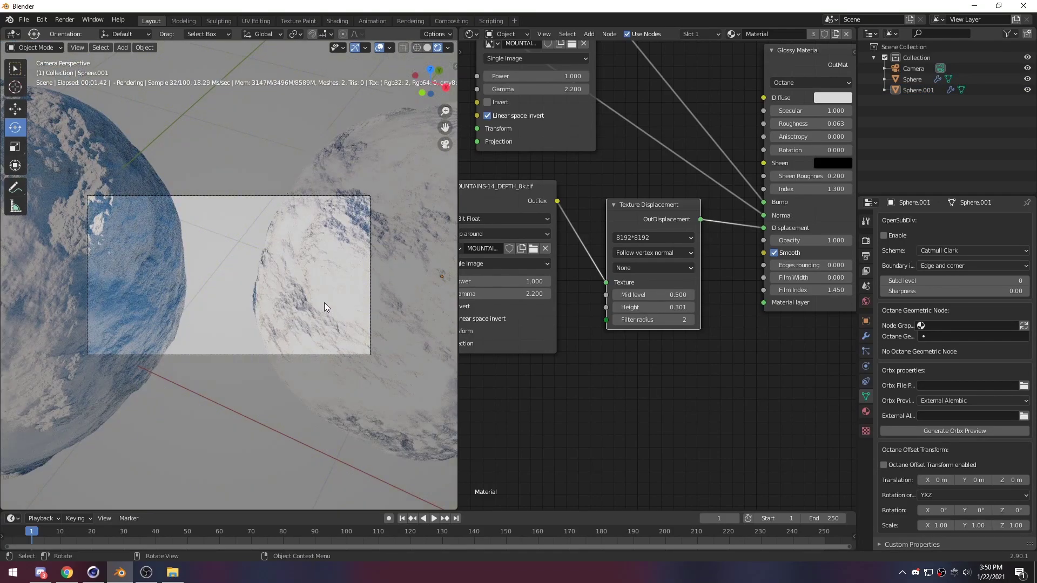
Reposition Sphere.001, orbit out of the camera view, and switch to Solid shading.
left_click(390, 290)
key("g")
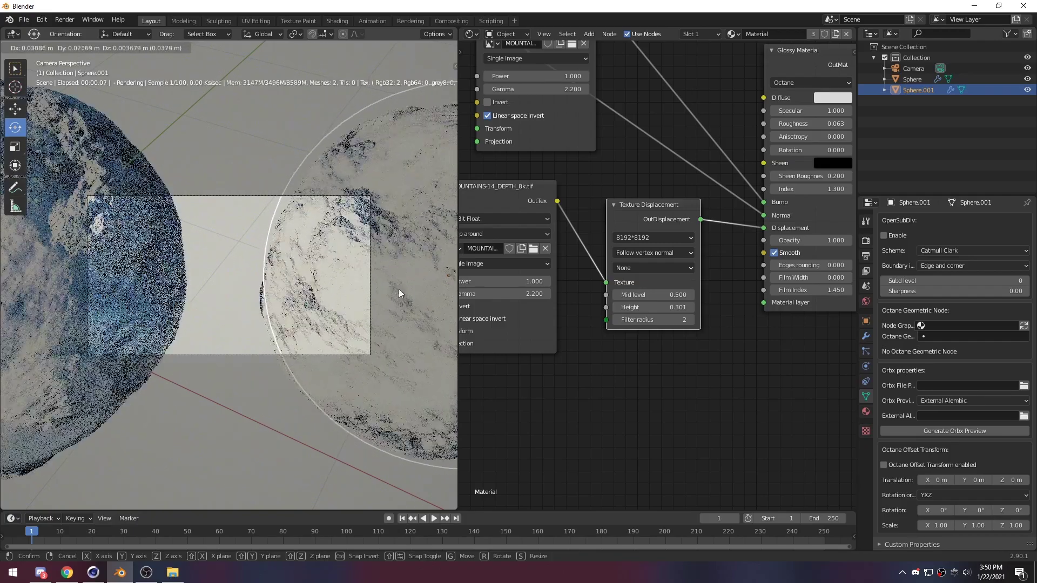
left_click(399, 293)
left_click(229, 153)
middle_click_drag(256, 264, 229, 307)
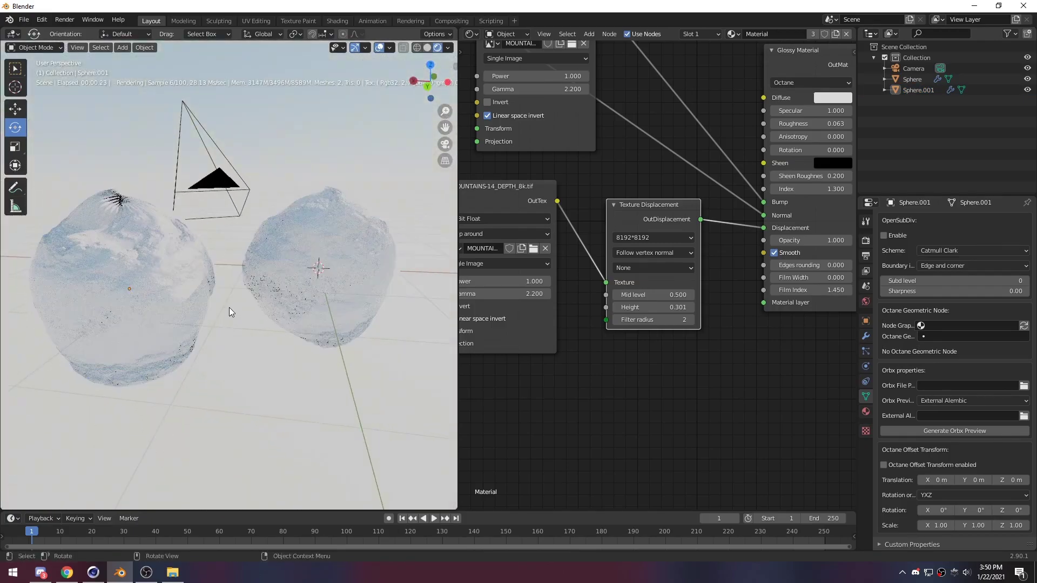
left_click(304, 278)
mouse_move(306, 352)
middle_mouse_down()
mouse_move(303, 372)
mouse_move(308, 362)
middle_mouse_up()
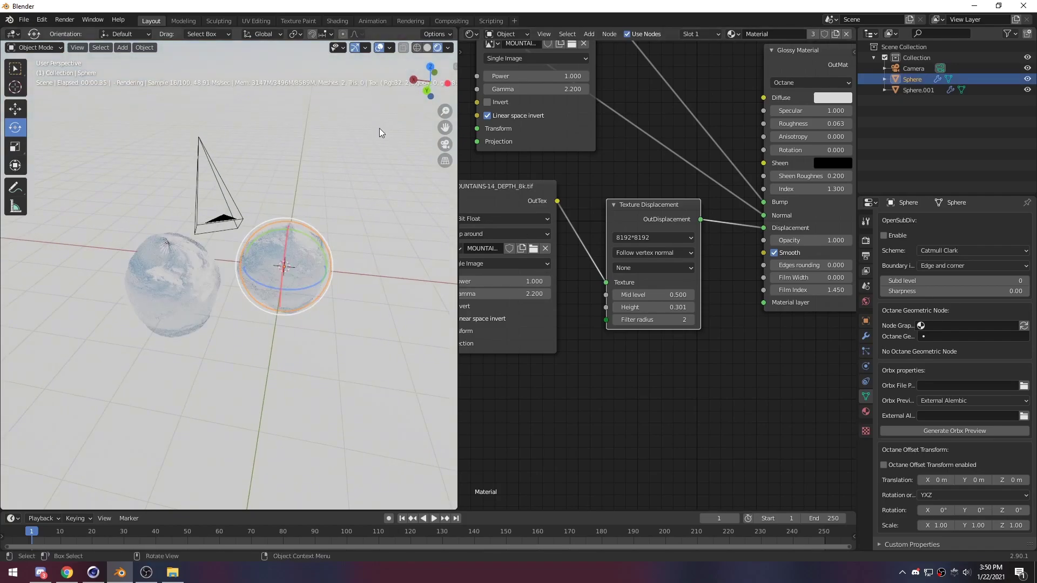
left_click(427, 48)
mouse_move(364, 257)
middle_mouse_down()
mouse_move(301, 267)
mouse_move(273, 310)
mouse_move(256, 200)
middle_mouse_up()
left_click(251, 293)
left_click(250, 200)
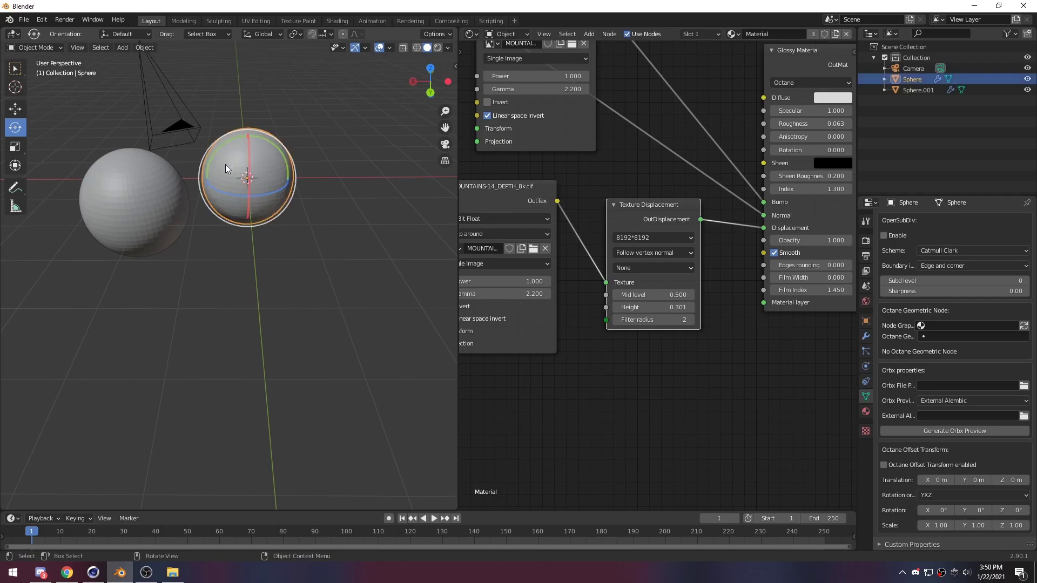
Add an Area light to the scene.
key("shift+a")
left_click(303, 266)
key("shift+a")
mouse_move(257, 292)
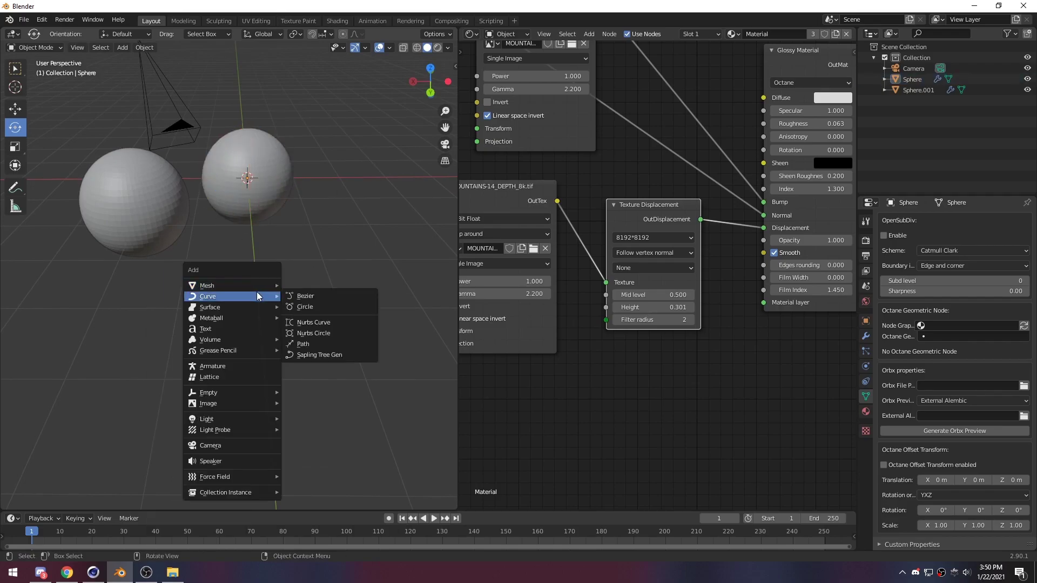
mouse_move(202, 424)
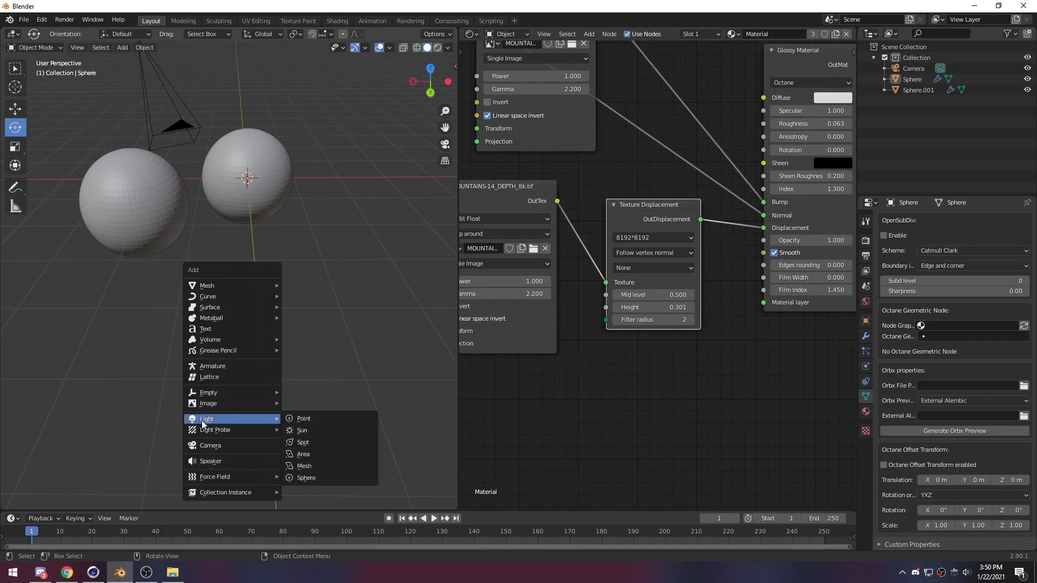
key("shift+a")
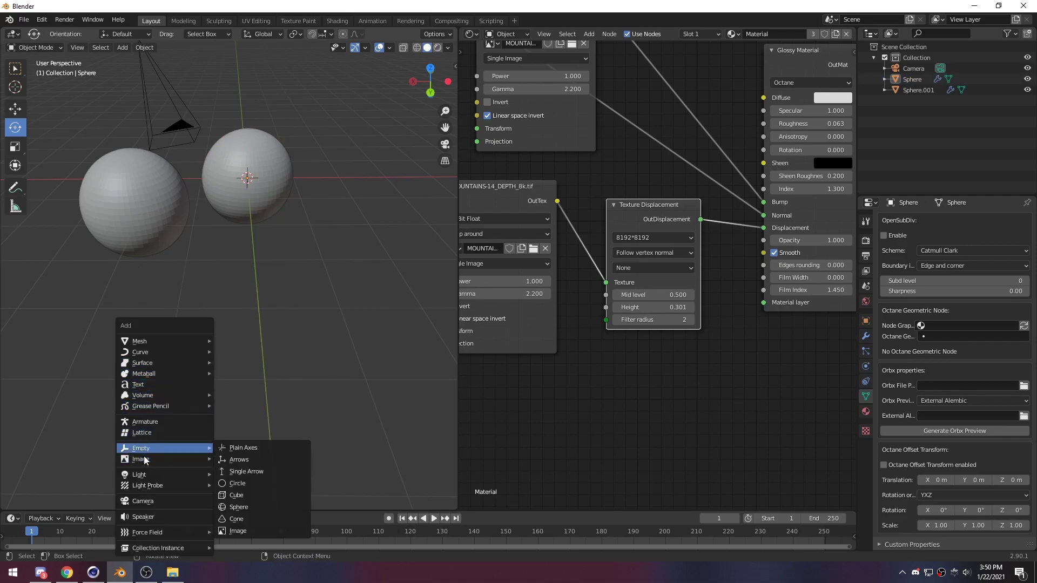
mouse_move(148, 475)
left_click(237, 510)
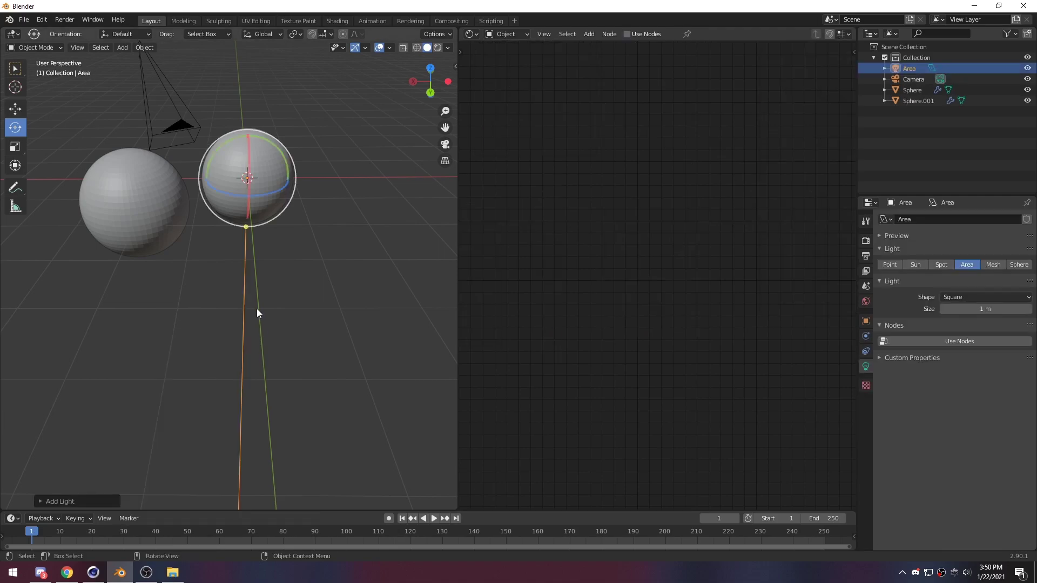
Move the Area light along the Y axis out beside the two spheres.
middle_click_drag(257, 309, 302, 307)
key("g")
key("y")
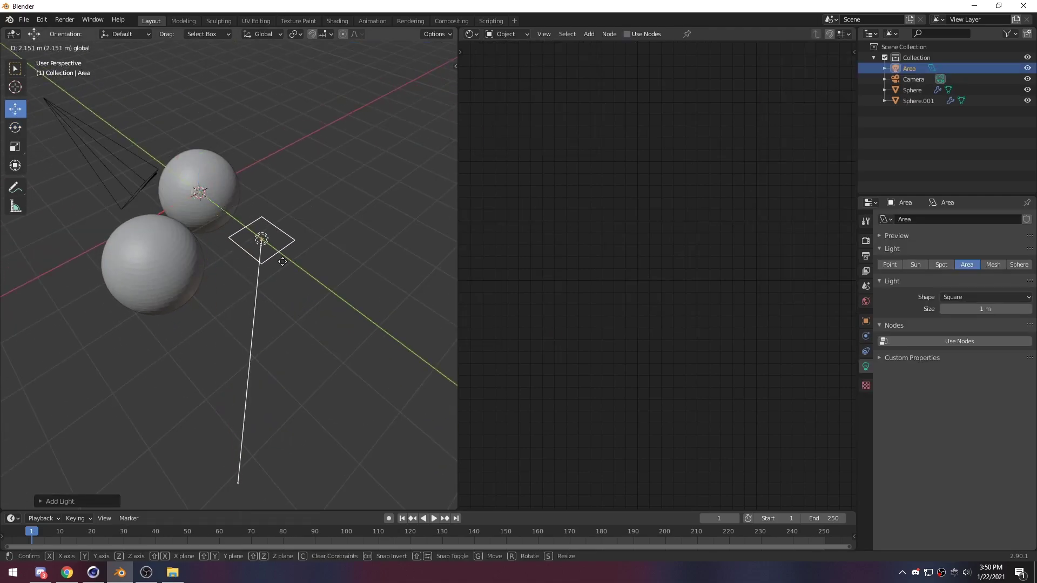
left_click(295, 275)
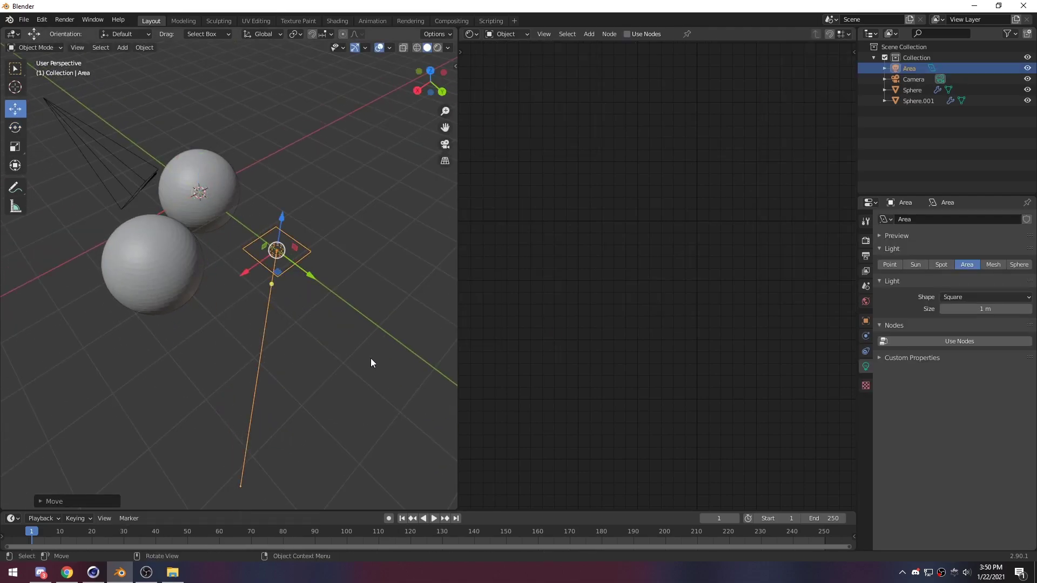
left_click(870, 349)
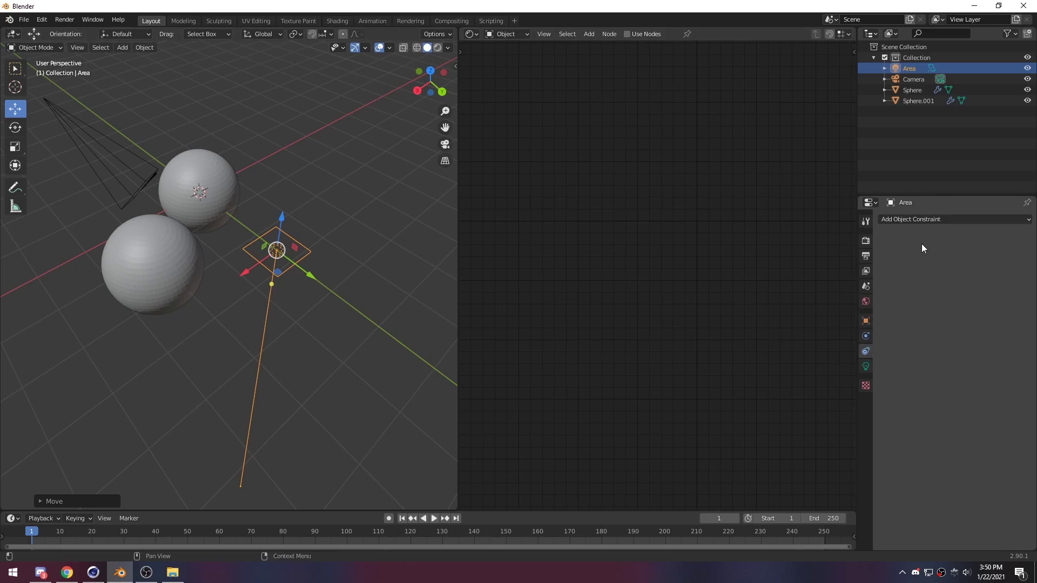
Give the Area light a Damped Track constraint targeting Sphere.
left_click(940, 220)
left_click(946, 257)
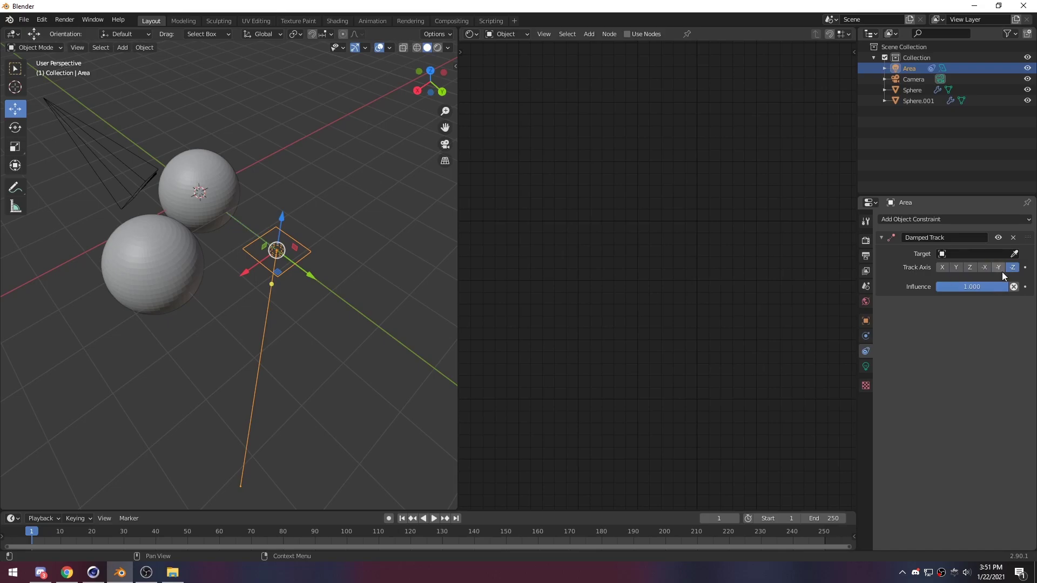
left_click(978, 254)
left_click(923, 290)
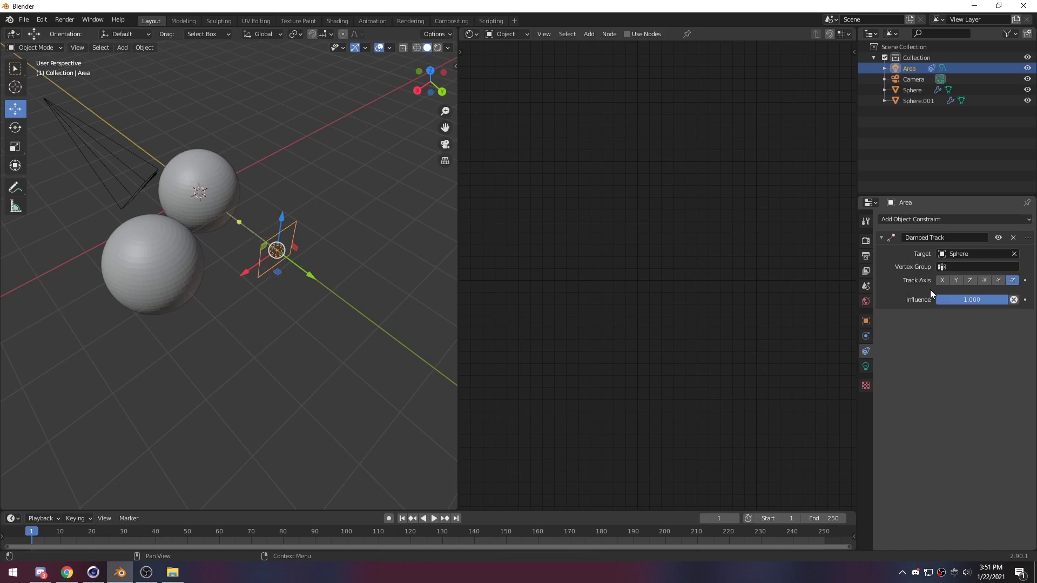
Enlarge the Area light to span the spheres and lower it beneath them.
middle_click_drag(213, 223, 244, 281)
middle_click_drag(350, 323, 271, 316)
left_click_drag(231, 268, 512, 174)
left_click_drag(208, 246, 221, 352)
Reposition the Area light beneath the spheres and rescale it with S.
middle_click_drag(223, 350, 409, 271)
key("KP_0")
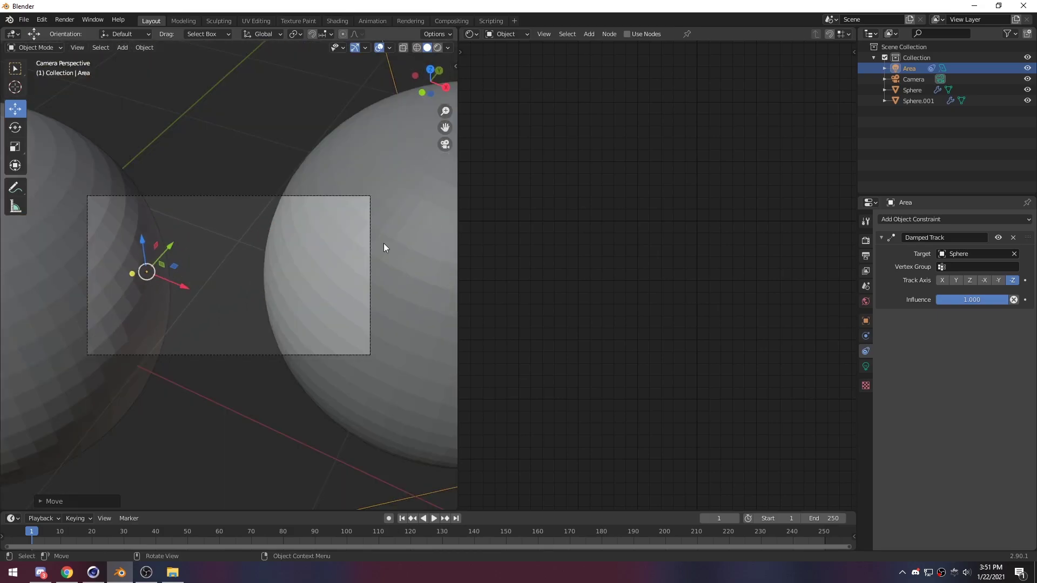
middle_click_drag(321, 265, 323, 280)
scroll(323, 281, "down", 4)
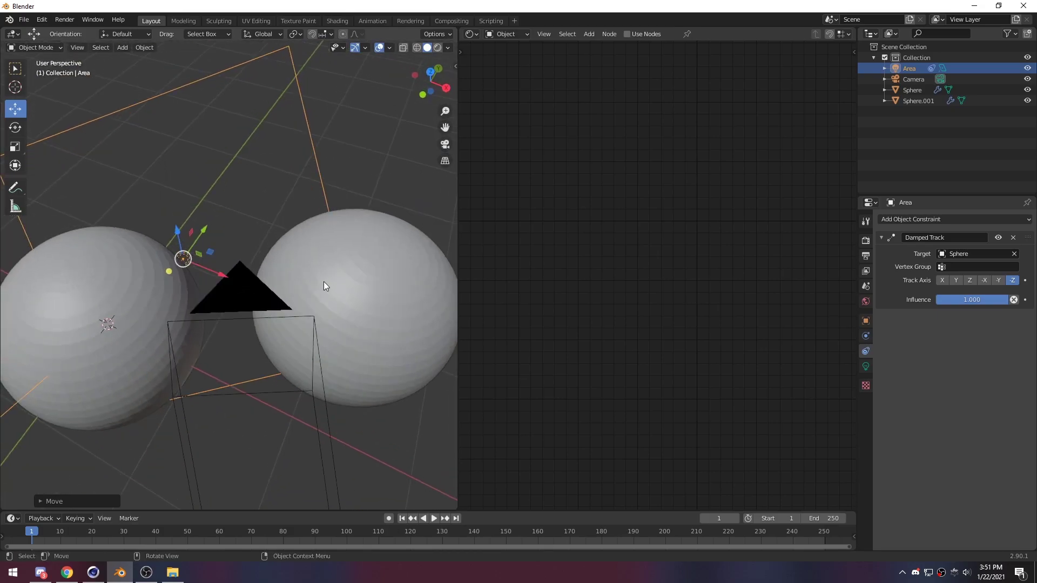
left_click_drag(287, 123, 207, 158)
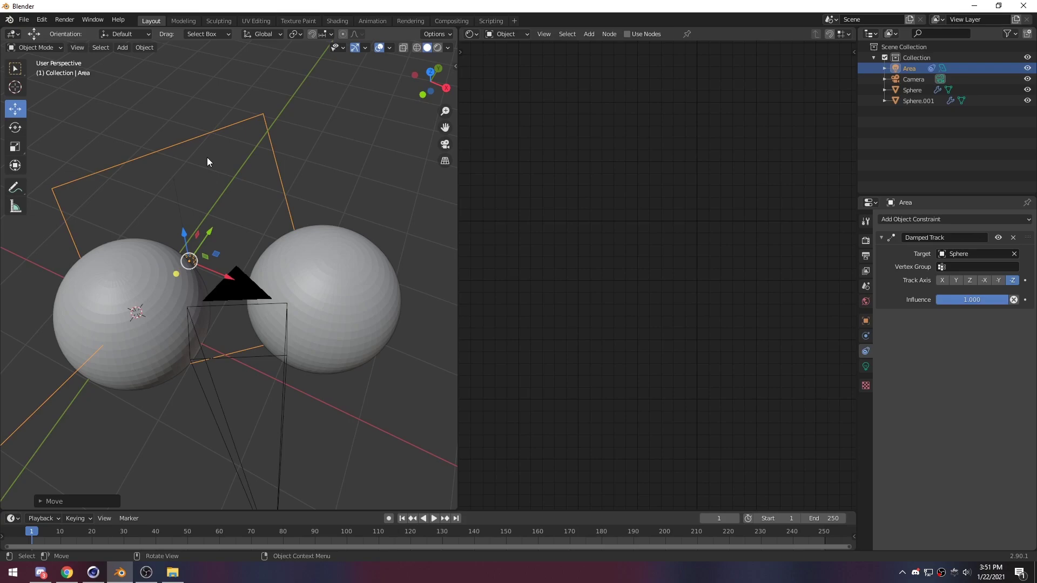
key("s")
left_click_drag(699, 83, 706, 52)
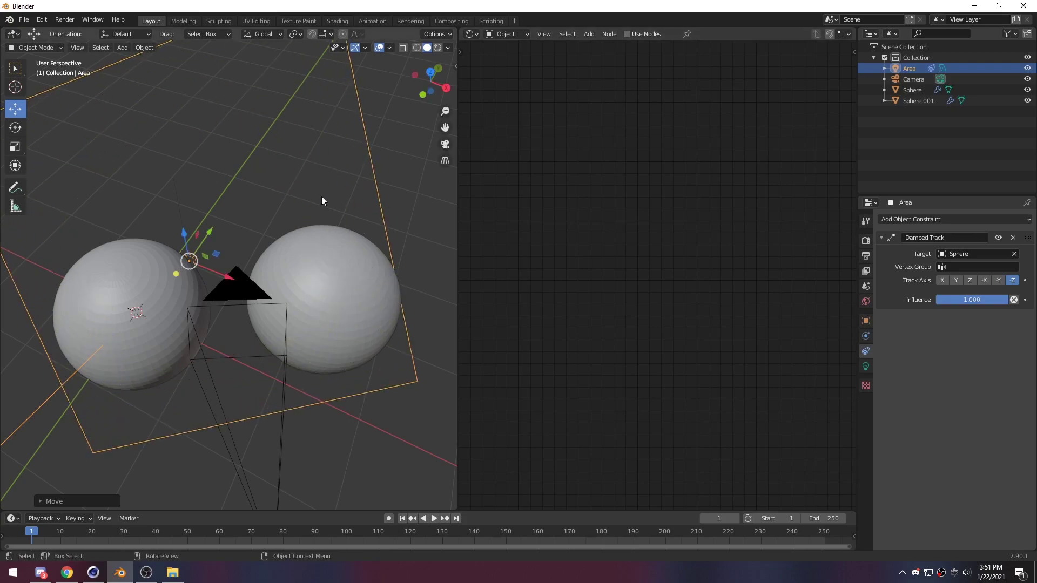
middle_click_drag(322, 196, 328, 171)
left_click(391, 190)
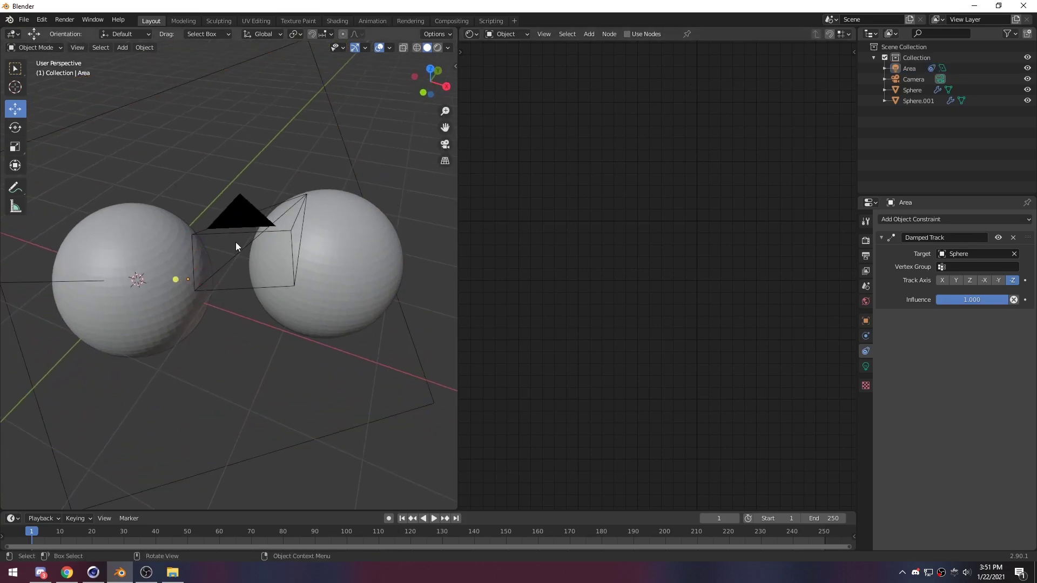
View the spheres through the camera in Rendered shading and show the World settings.
key("KP_0")
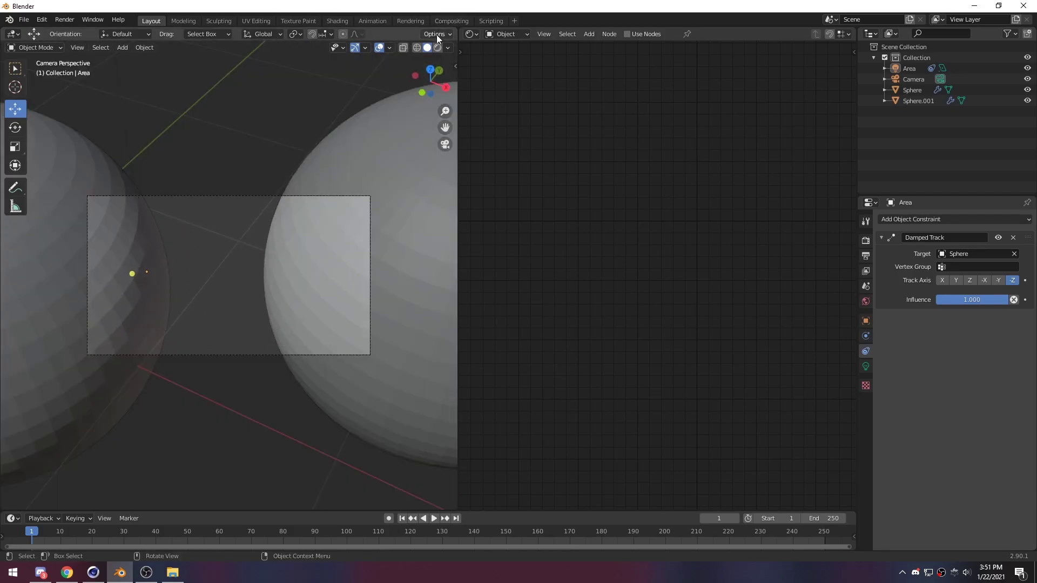
left_click(437, 48)
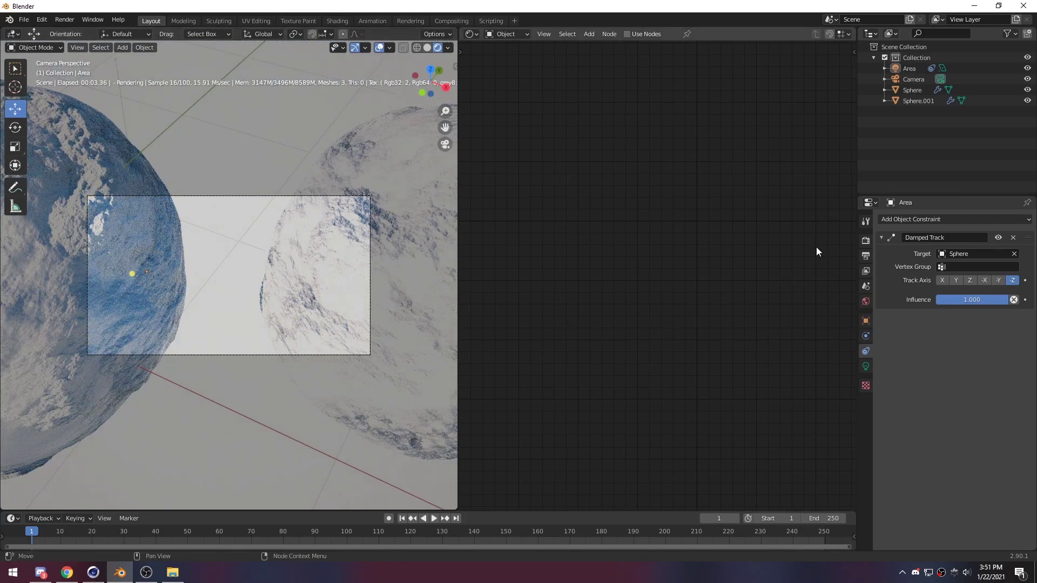
left_click(866, 301)
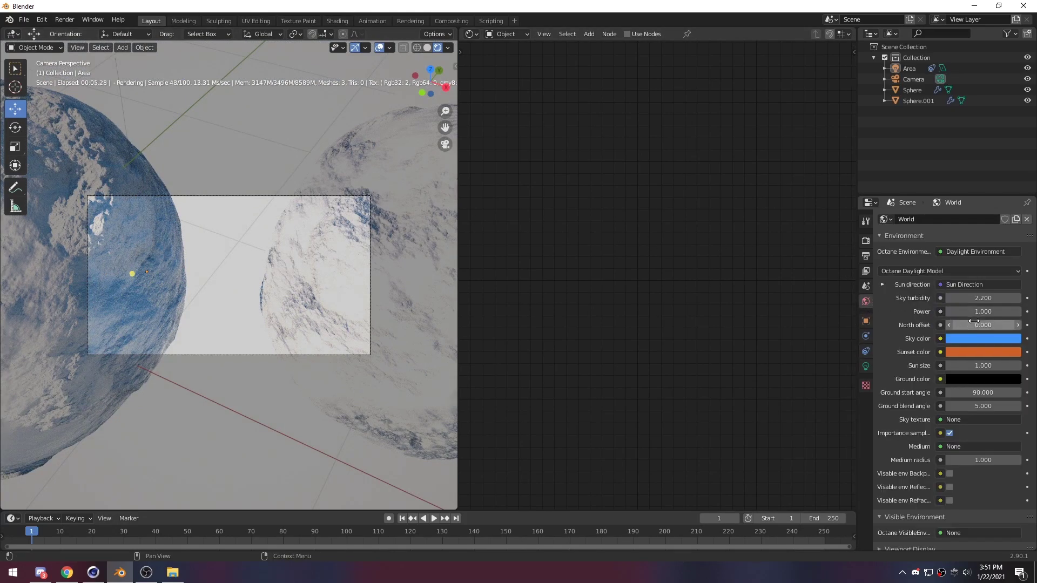
Slide the Area light between the two spheres as seen from the camera.
scroll(280, 340, "up", 2)
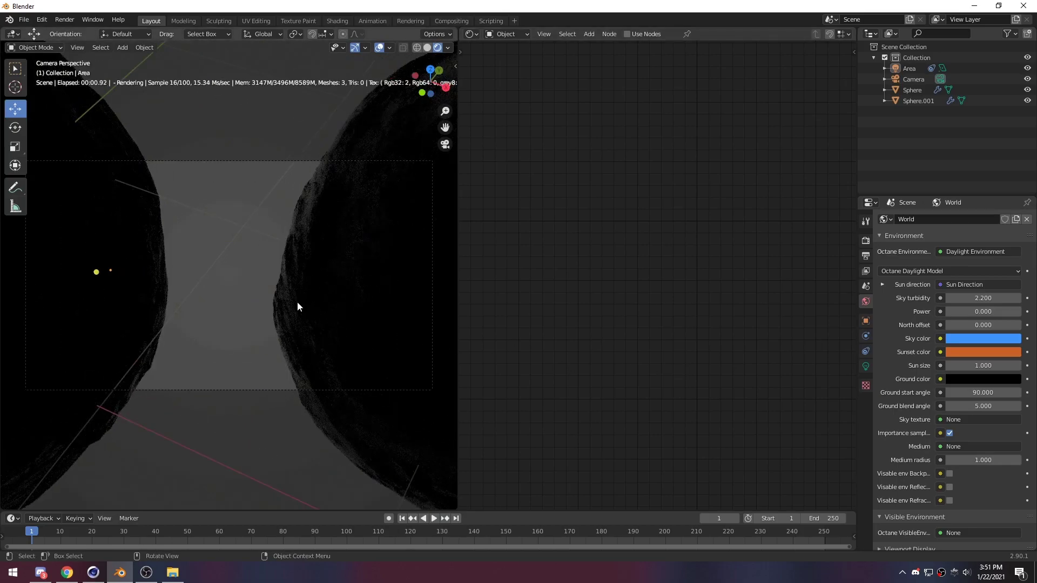
middle_click_drag(297, 306, 294, 368)
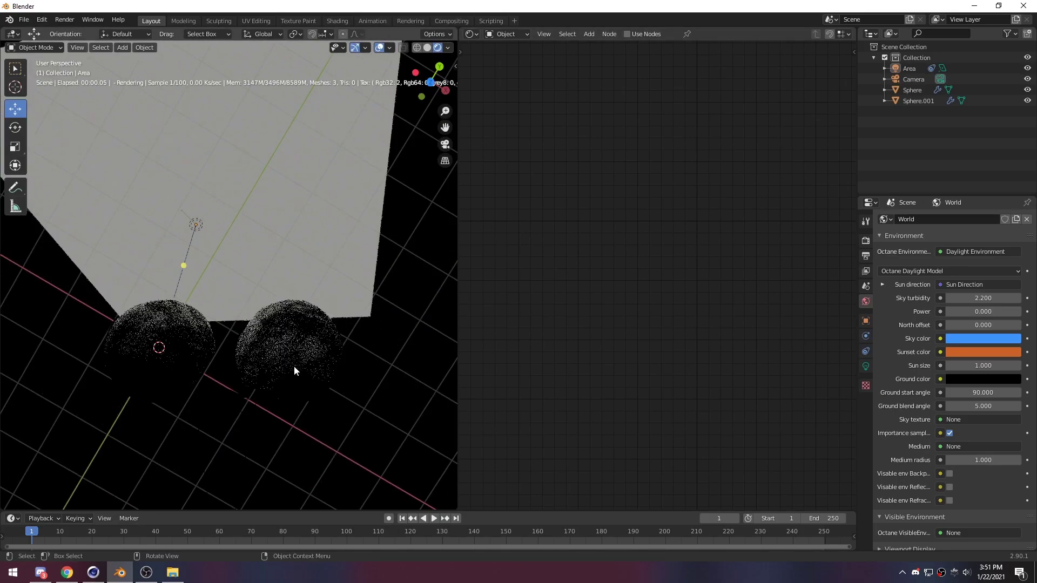
left_click(199, 230)
left_click_drag(222, 219, 251, 227)
key("KP_0")
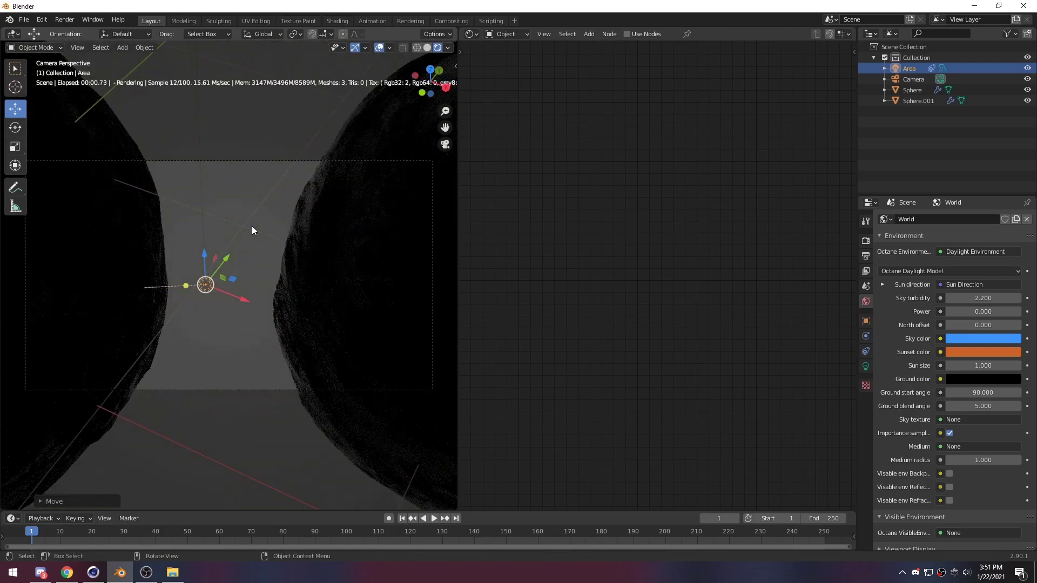
left_click_drag(233, 284, 311, 280)
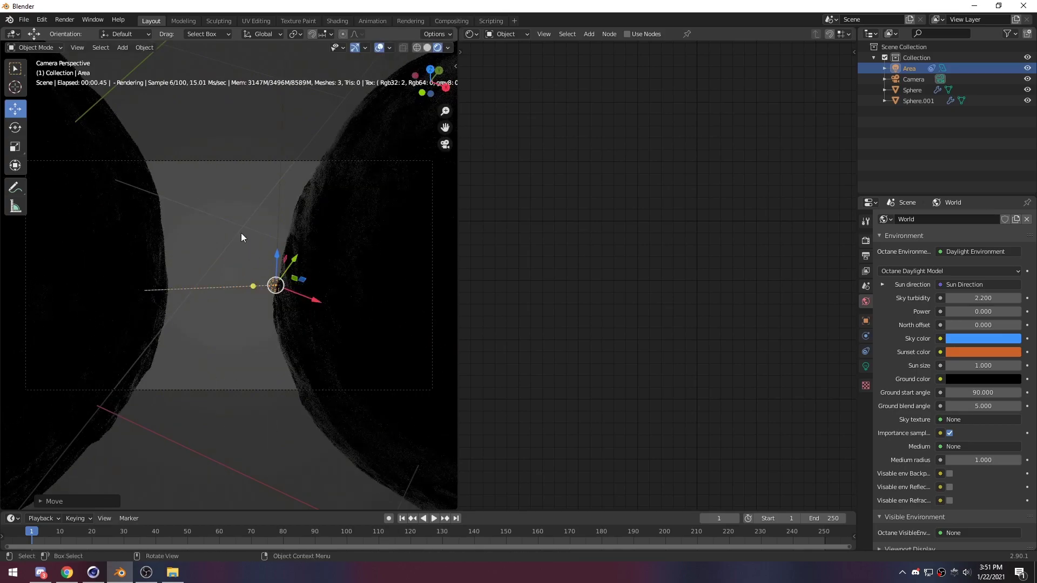
left_click(232, 219)
left_click(272, 281)
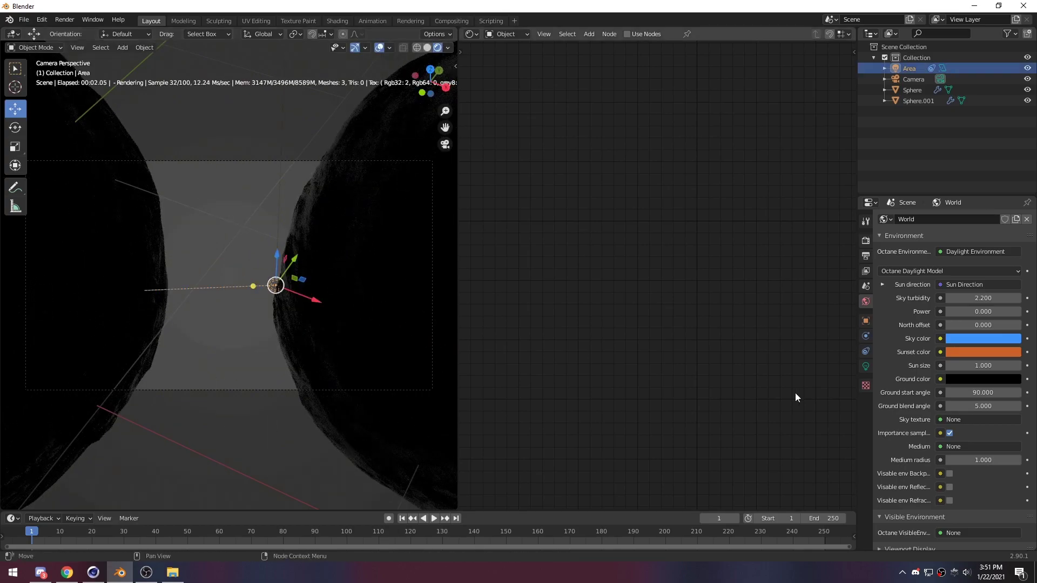
Enable nodes on the Area light and delete its Texture Emission node.
left_click(866, 366)
left_click(930, 344)
middle_click_drag(641, 257, 640, 340)
left_click(626, 311)
left_click(549, 131)
key("x")
Add a Black Body Emission node by searching 'black'.
key("shift+a")
left_click(567, 177)
type("black")
key("Return")
Place the Black Body Emission node and link it to the Diffuse Material's Emission input.
left_click(566, 131)
left_click(665, 162)
left_click_drag(700, 296, 700, 292)
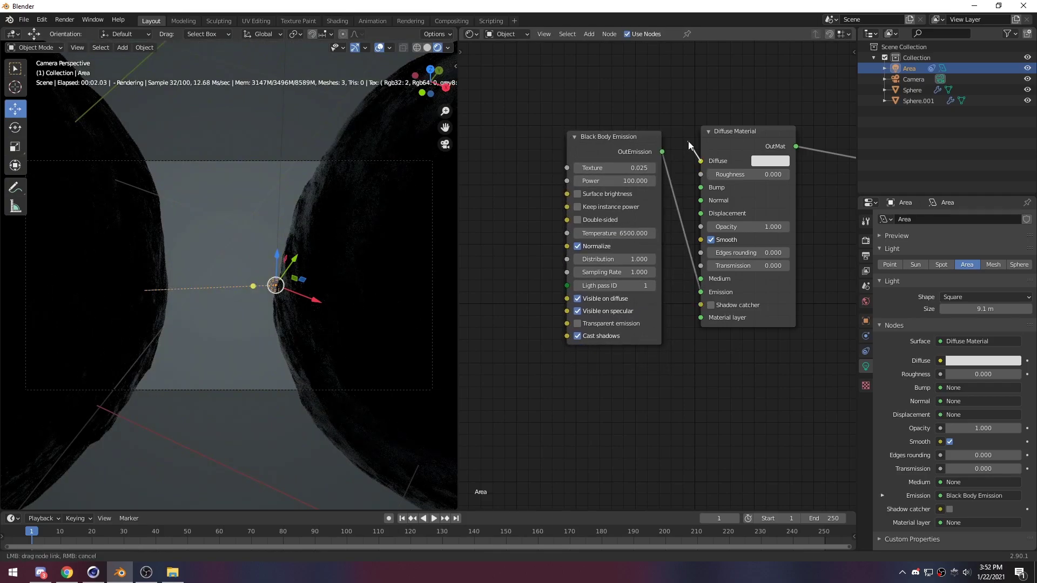
left_click_drag(684, 159, 642, 142)
left_click(558, 213)
left_click(626, 137)
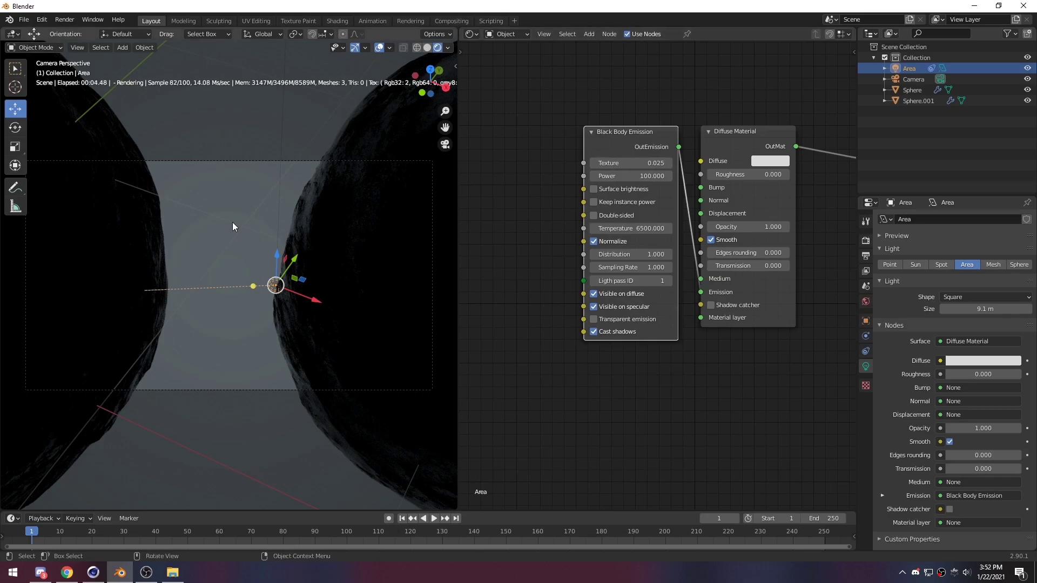
left_click(209, 121)
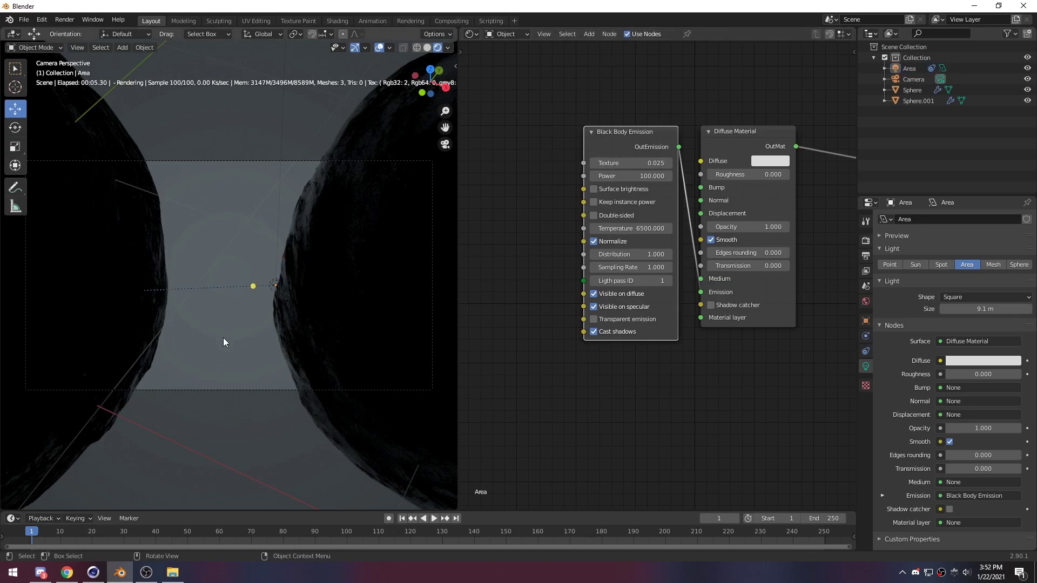
middle_click_drag(530, 242, 539, 274)
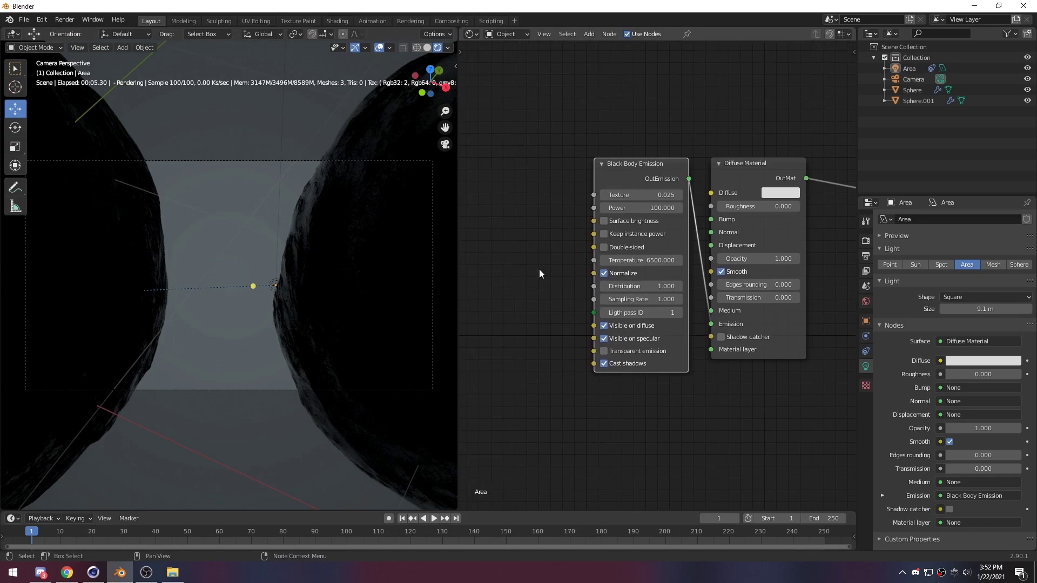
Turn on Surface brightness and set the emission Power to 32.270.
left_click(607, 222)
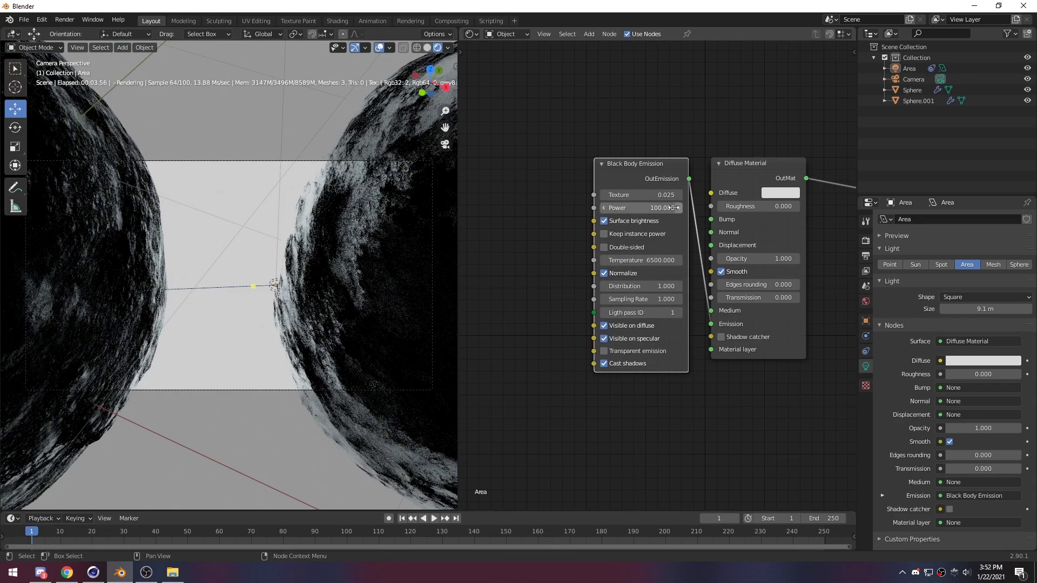
left_click_drag(641, 208, 563, 208)
left_click_drag(629, 208, 637, 208)
left_click_drag(574, 207, 586, 208)
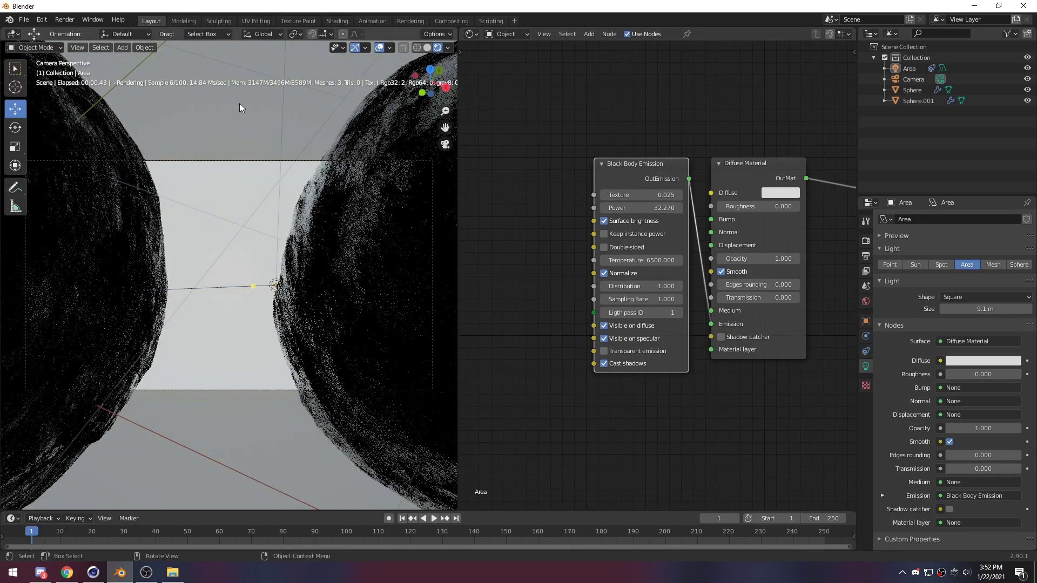
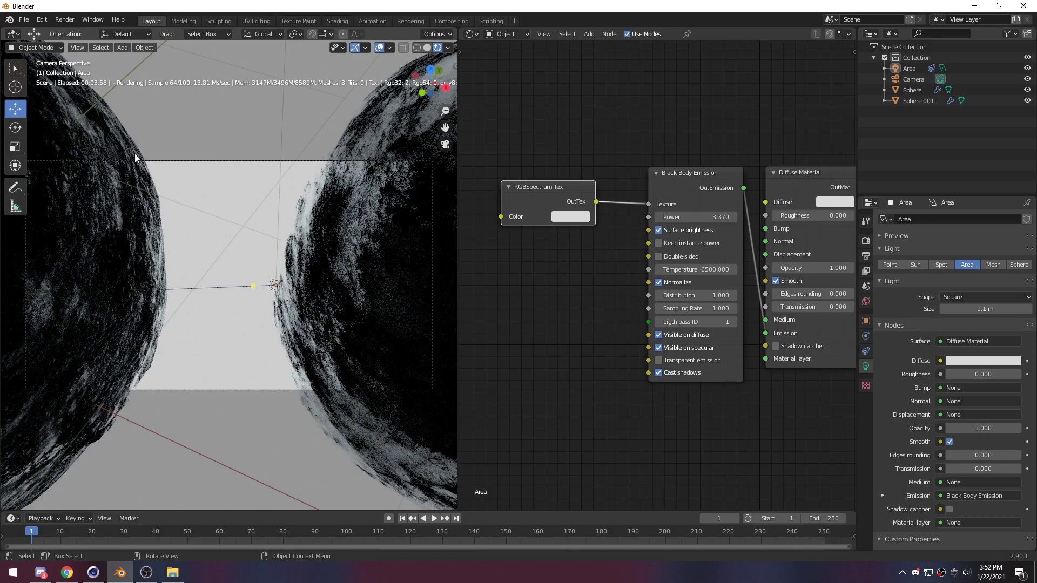
Delete the RGBSpectrum Tex node and raise the Black Body Emission power to 51.470.
left_click_drag(502, 118, 546, 221)
key("x")
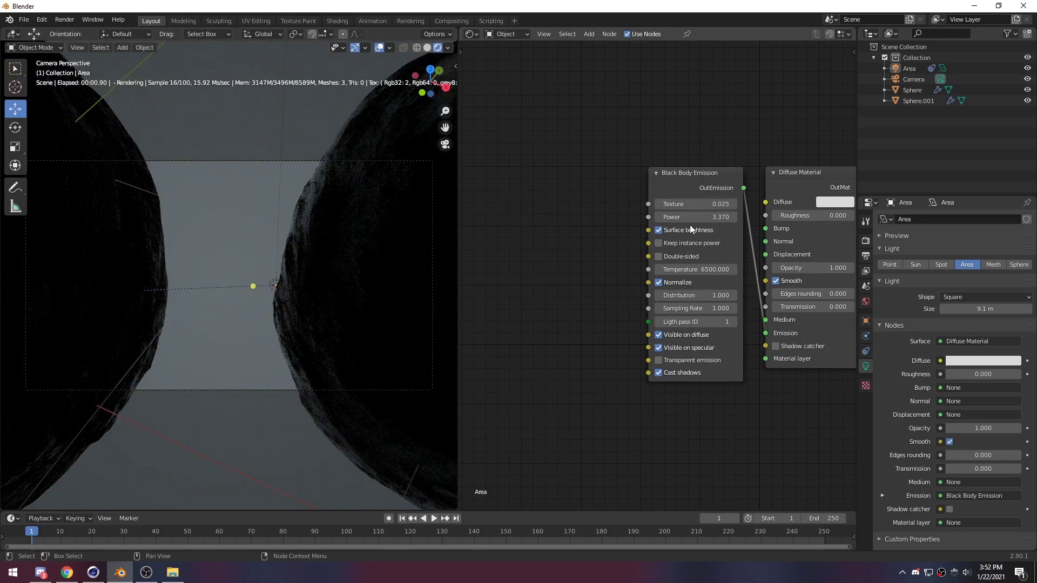
left_click_drag(690, 218, 735, 219)
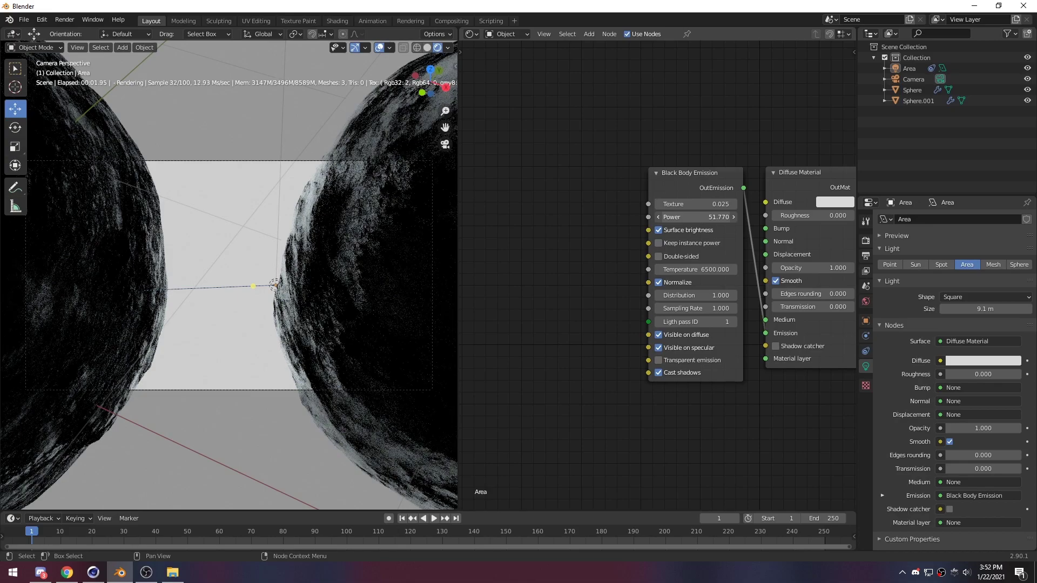
left_click_drag(696, 217, 731, 219)
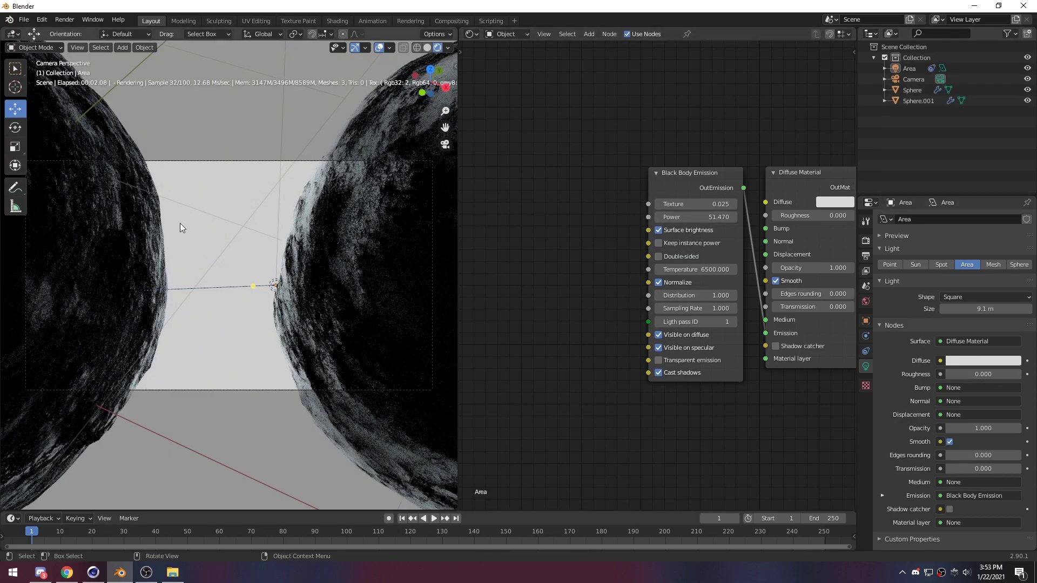
On the camera's Octane Imager, set Exposure to 0.80 and Gamma to 1.20.
left_click(919, 80)
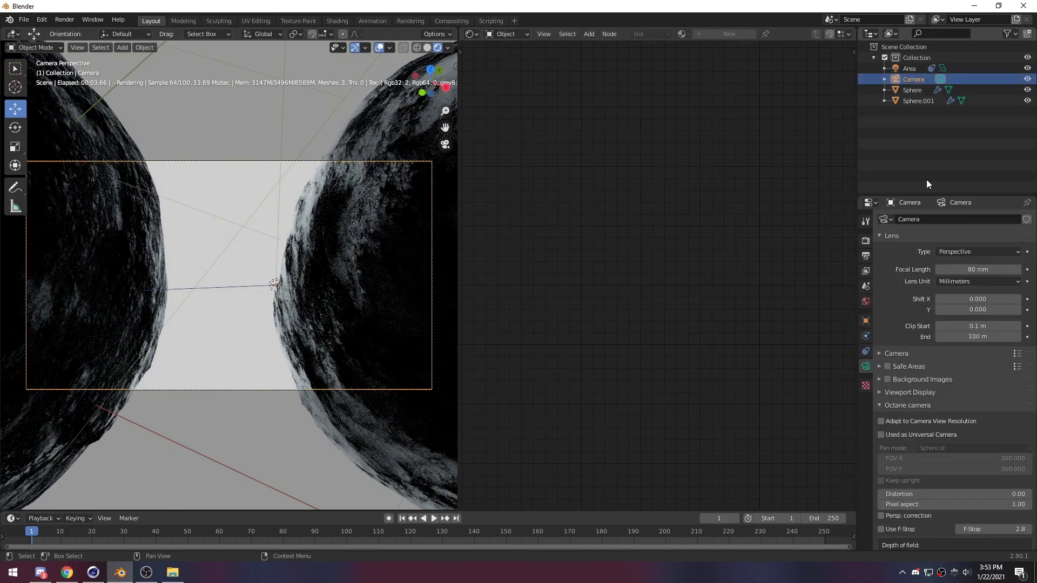
scroll(943, 419, "down", 10)
scroll(937, 417, "down", 15)
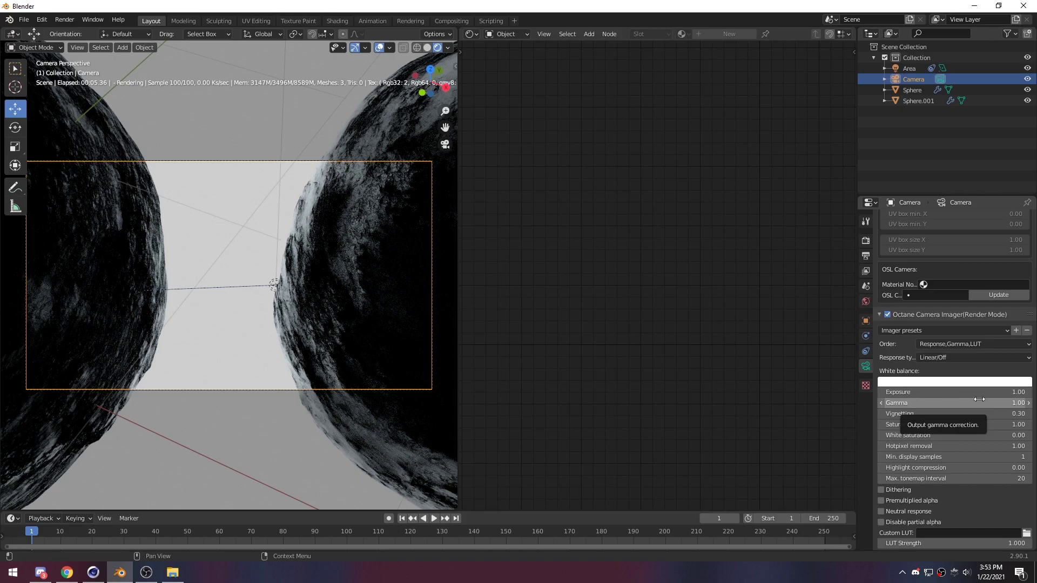
left_click(882, 392)
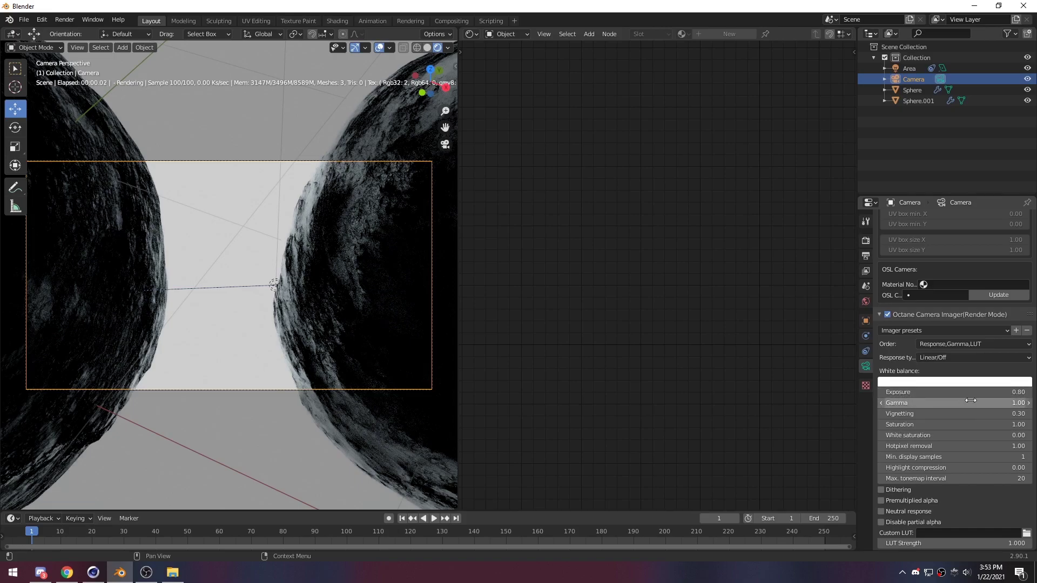
left_click(882, 393)
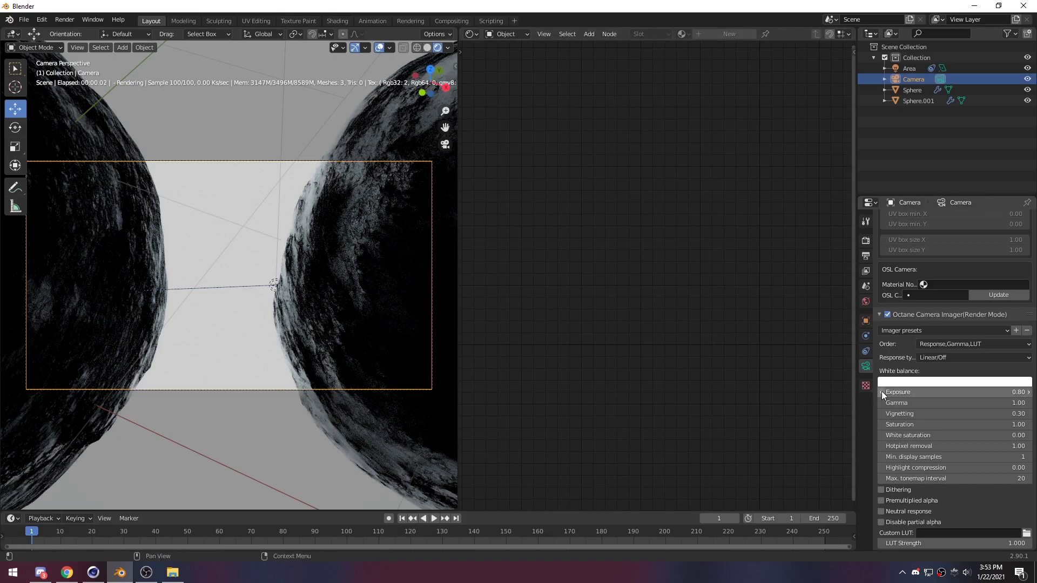
left_click(1029, 404)
left_click(1030, 404)
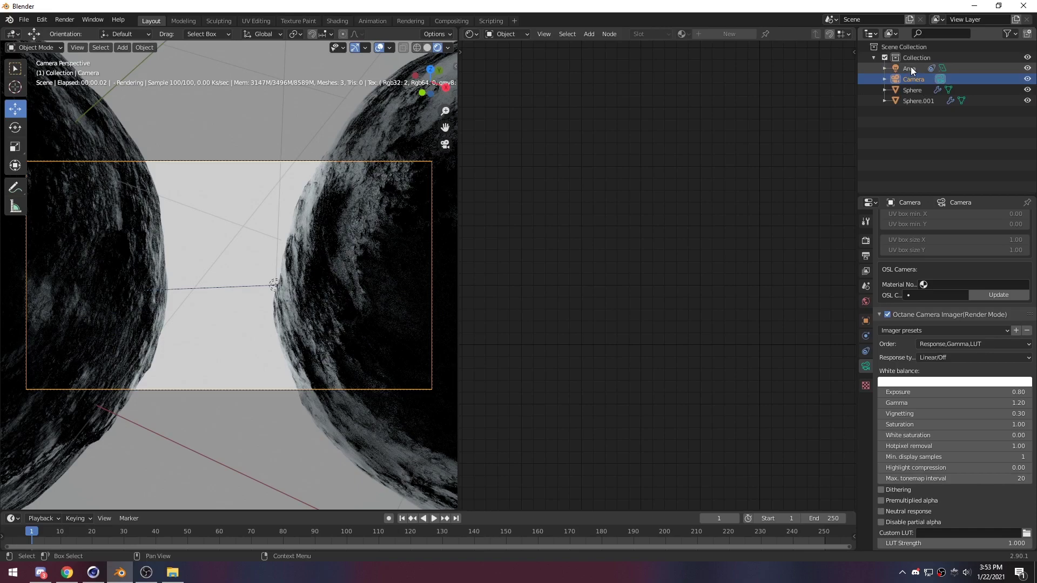
Select the area light, lower its power to 48.510 and shrink its size to 5.89 m.
left_click(905, 90)
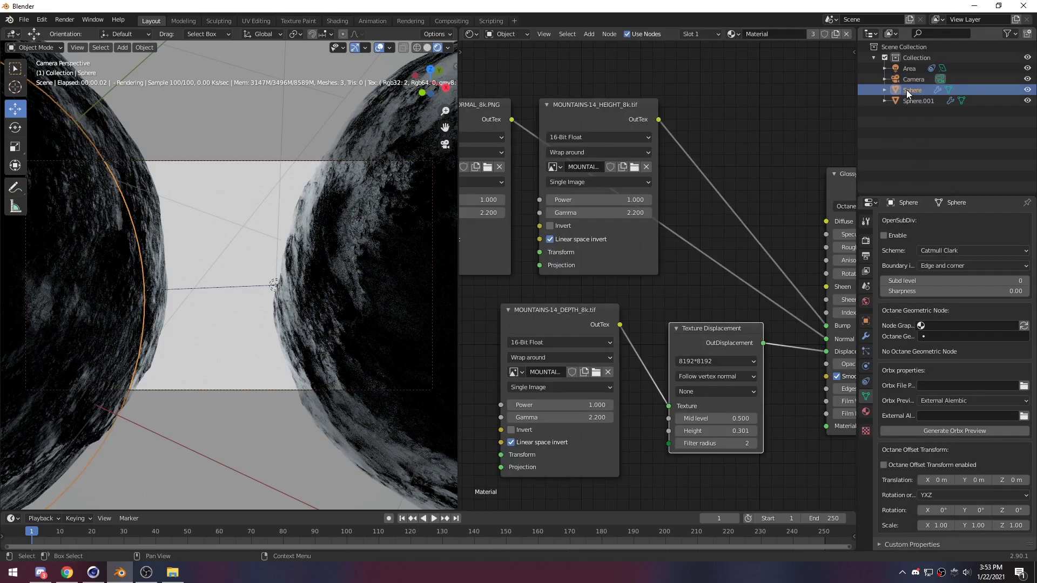
left_click(909, 78)
left_click(908, 68)
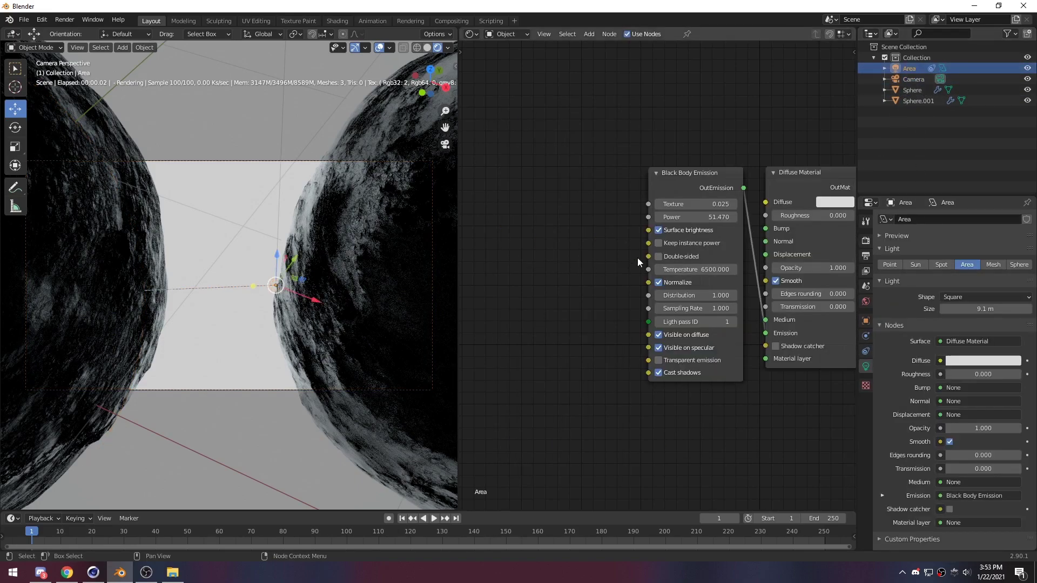
middle_click_drag(616, 259, 575, 240)
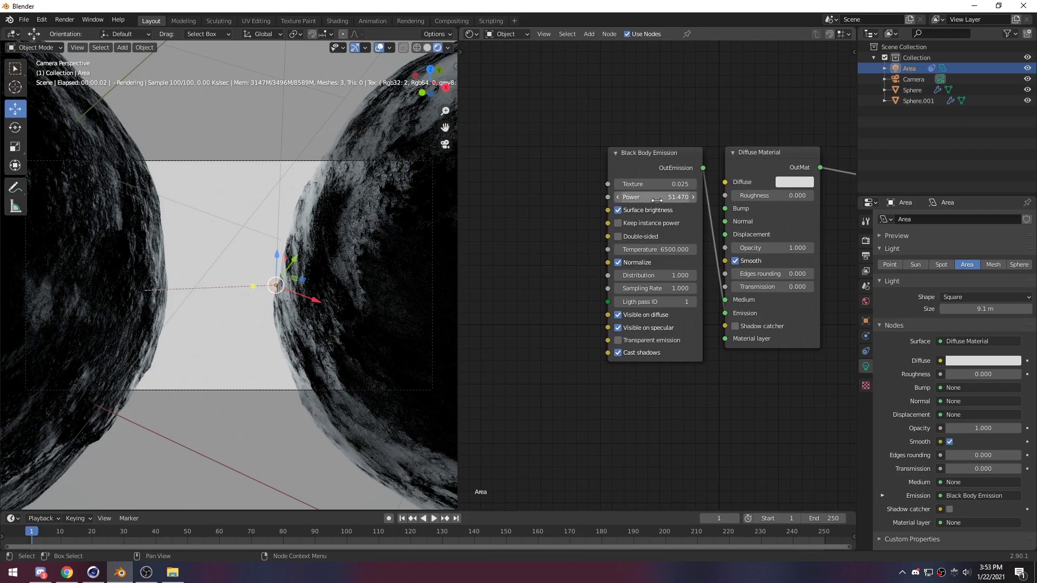
left_click_drag(657, 201, 644, 201)
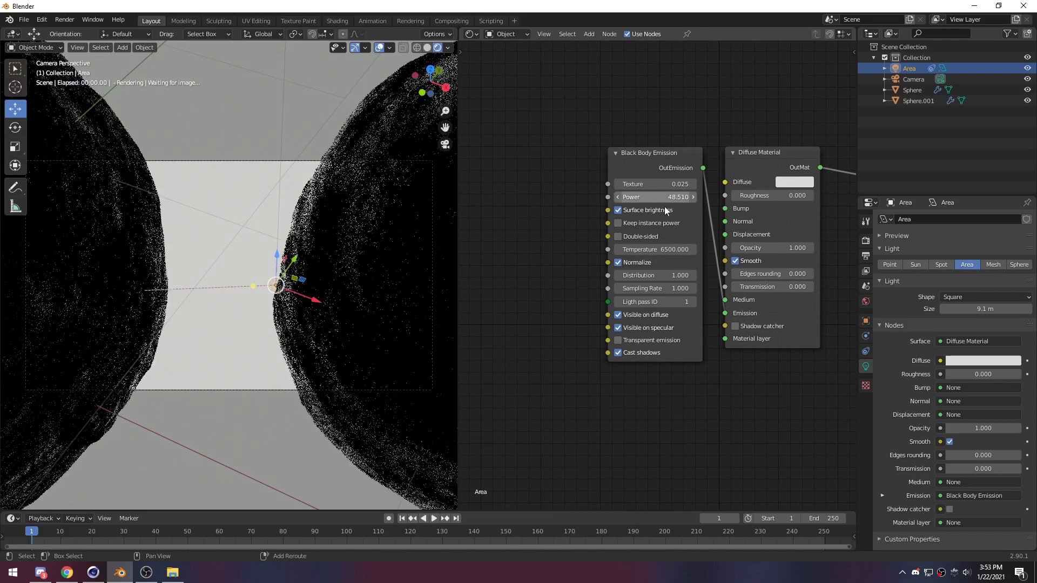
left_click_drag(985, 309, 903, 309)
Move the area light to a new position on the left.
key("g")
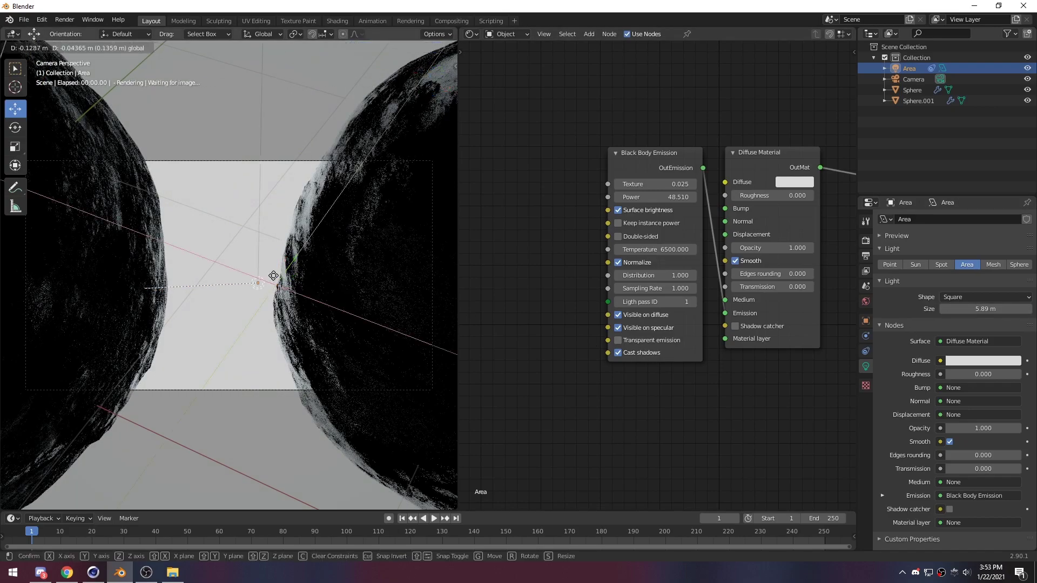
left_click(239, 263)
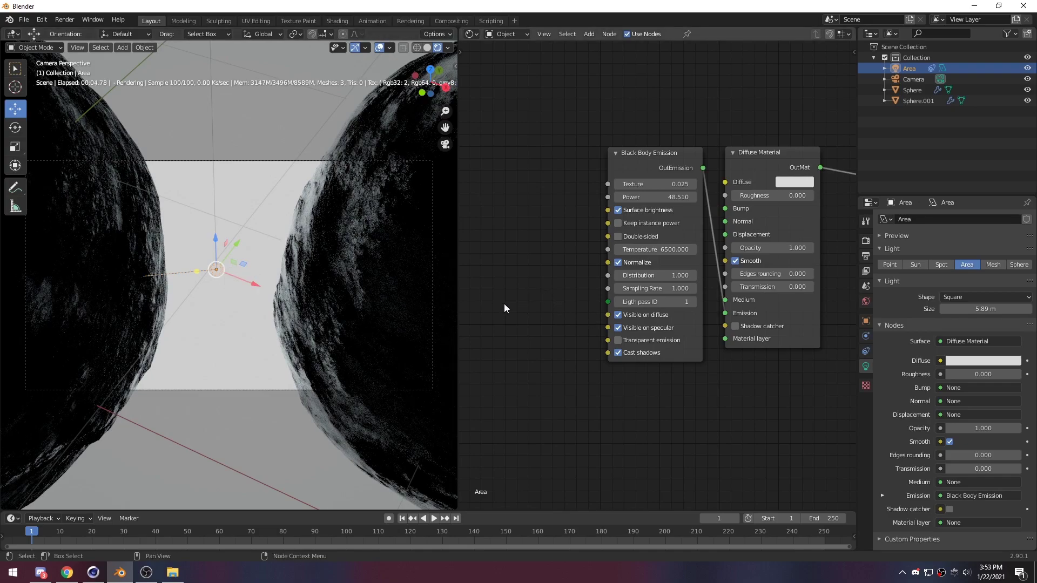
left_click(273, 442)
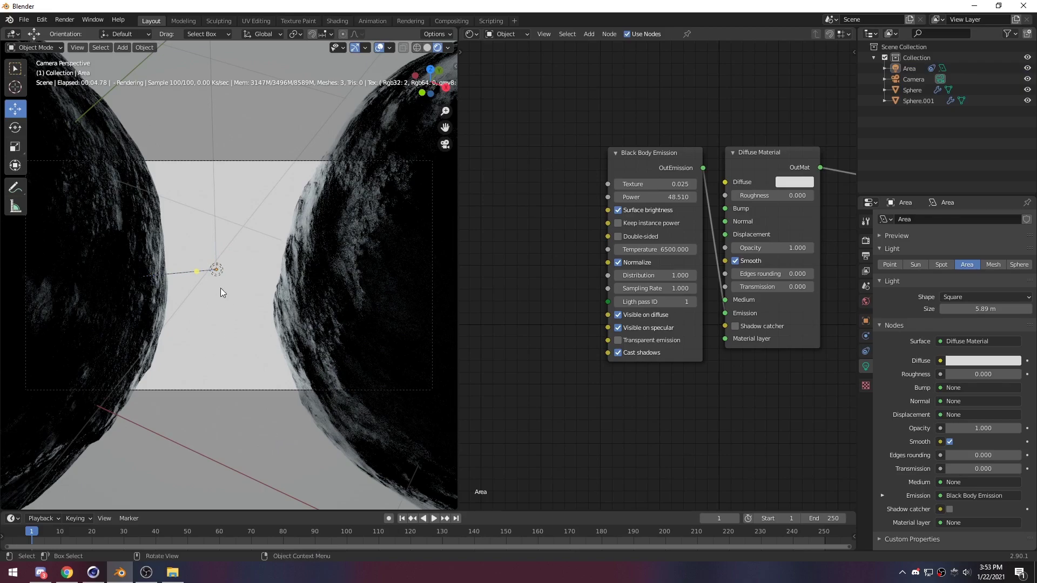
Add a torus mesh to the scene and view it in solid shading.
key("shift+a")
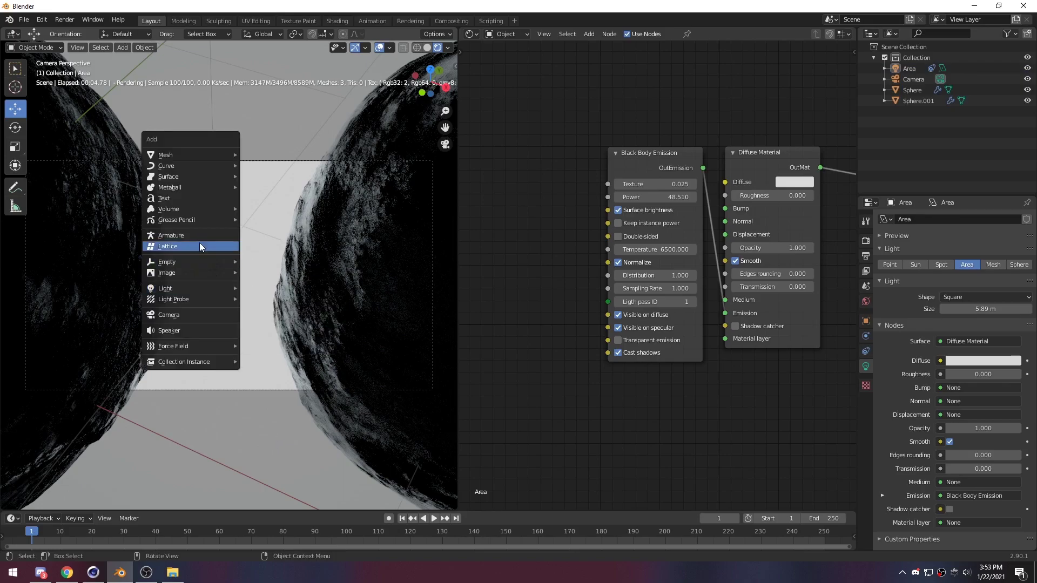
mouse_move(156, 155)
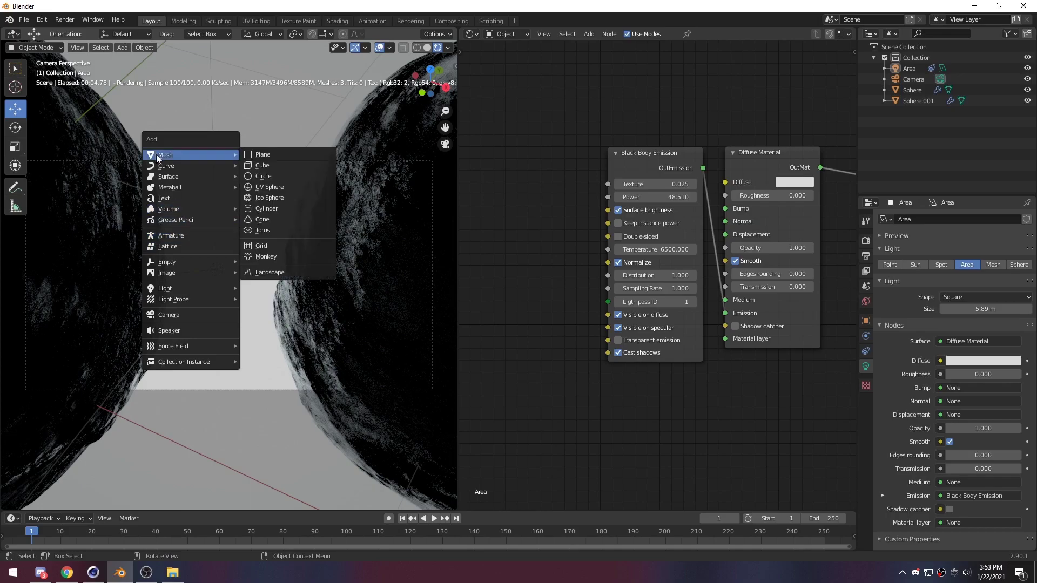
left_click(271, 229)
scroll(260, 235, "down", 3)
middle_click_drag(260, 235, 252, 247)
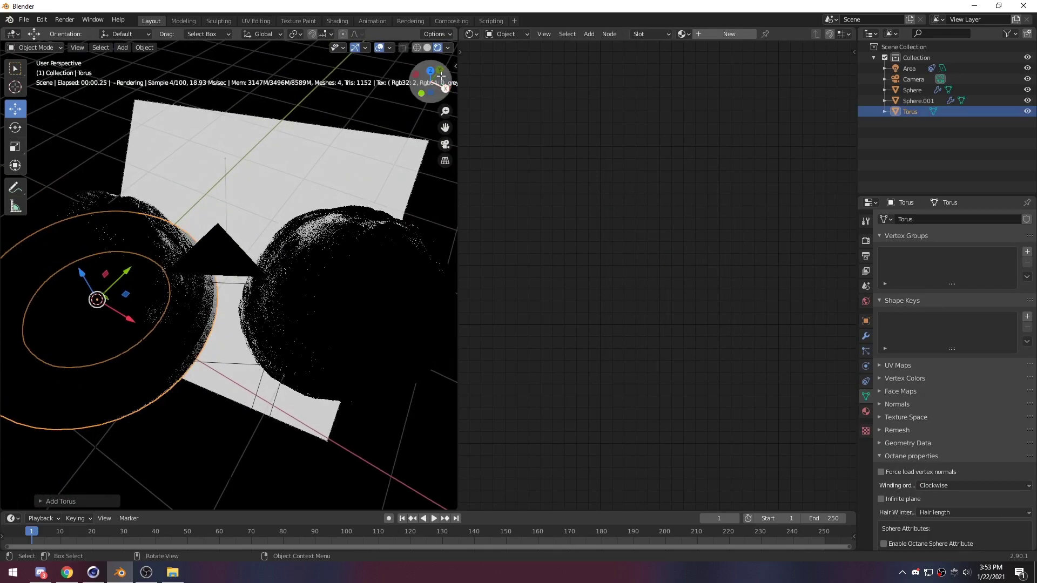
left_click(427, 48)
Scale the torus down and place it between the two spheres.
key("s")
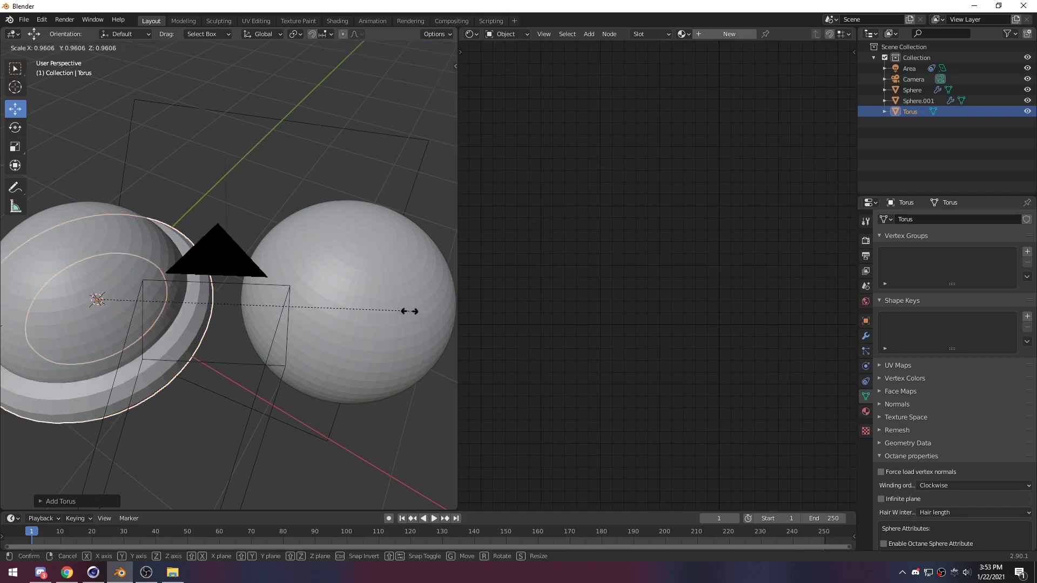
left_click(187, 309)
left_click_drag(123, 300, 242, 294)
key("KP_0")
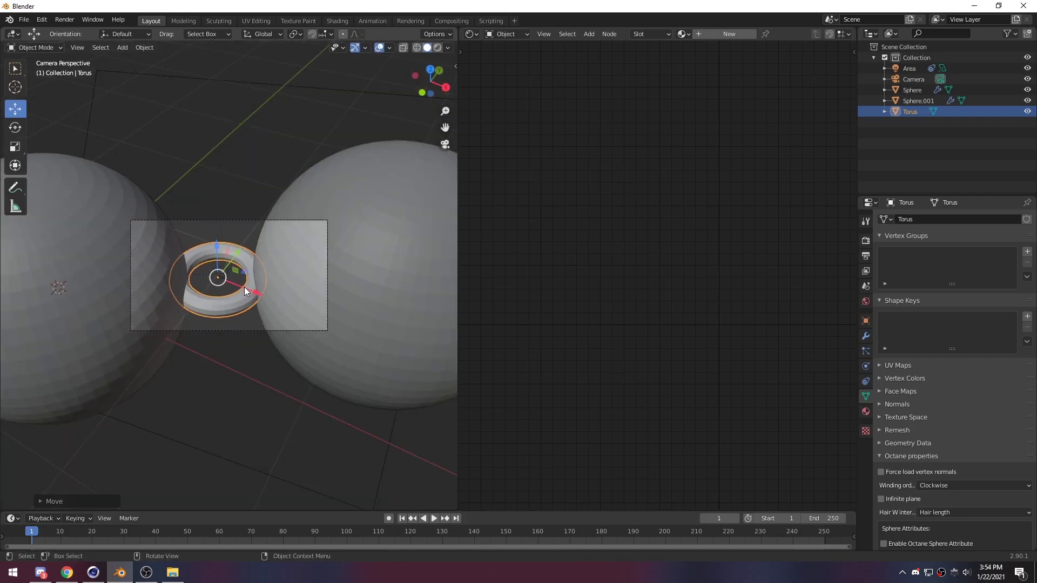
scroll(245, 292, "up", 5)
key("s")
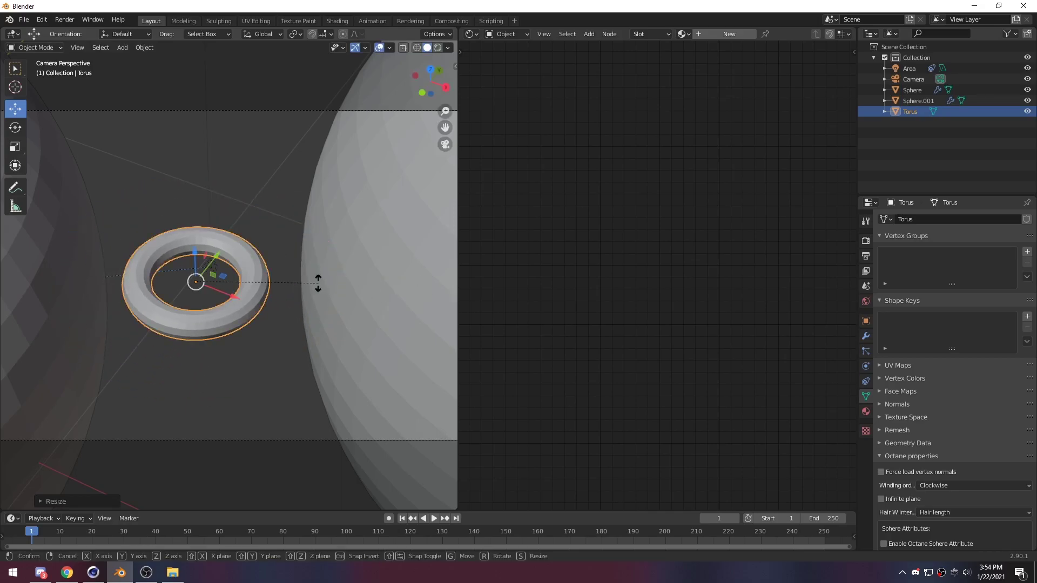
left_click(318, 282)
Tilt the torus with trackball rotation, reposition it, and turn on Rendered shading.
key("shift+space")
key("r")
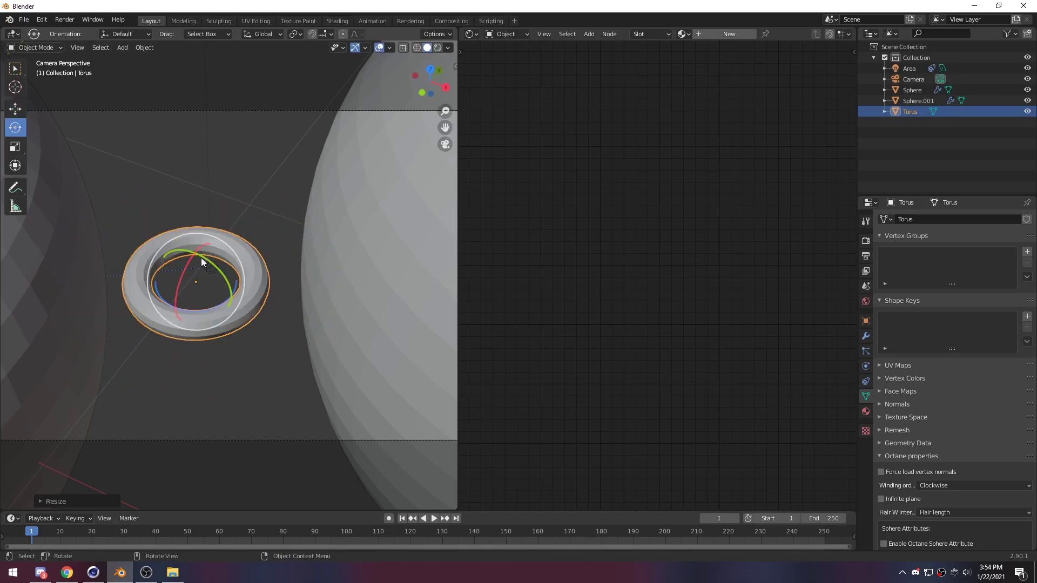
left_click_drag(199, 271, 260, 268)
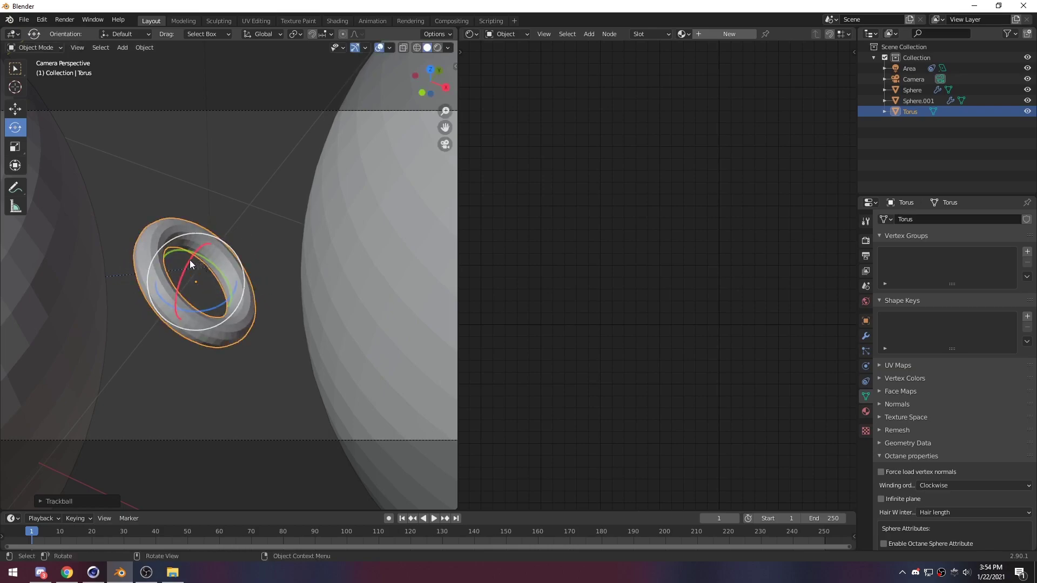
key("g")
left_click(214, 282)
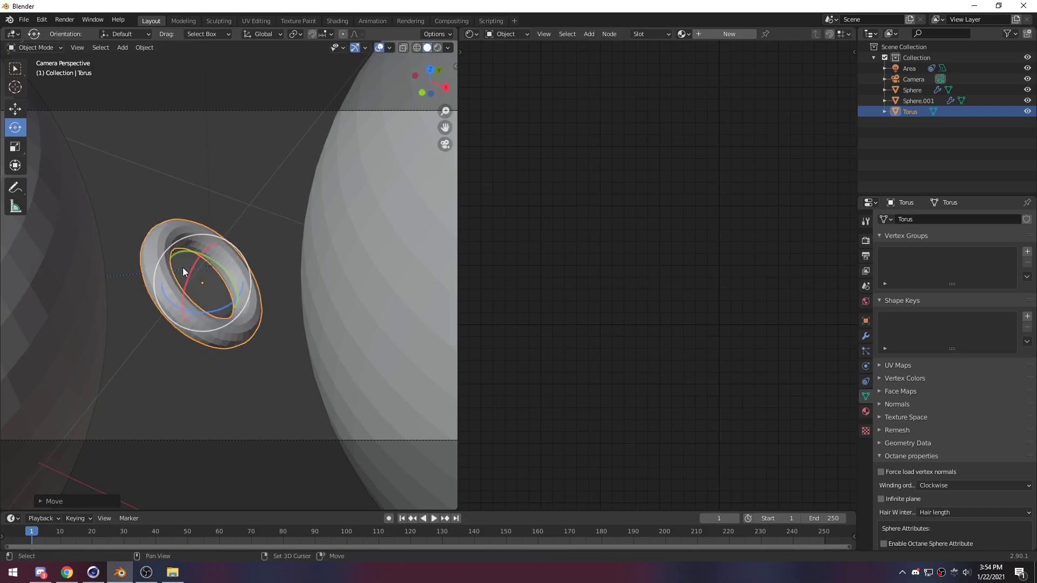
middle_click_drag(183, 267, 256, 252, "shift")
left_click(437, 48)
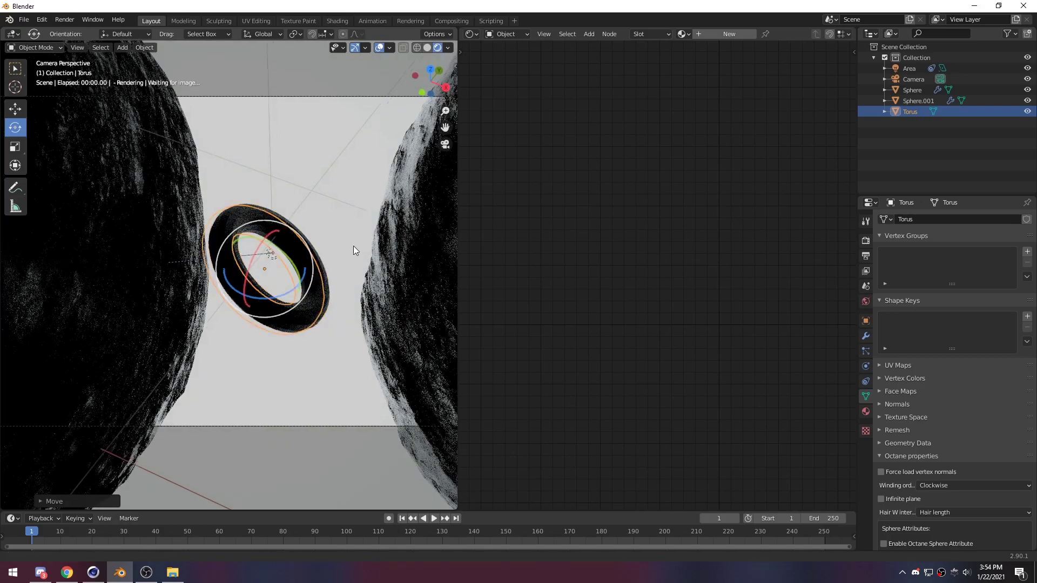
Nudge the torus slightly left into its final position.
middle_click_drag(352, 248, 300, 269, "shift")
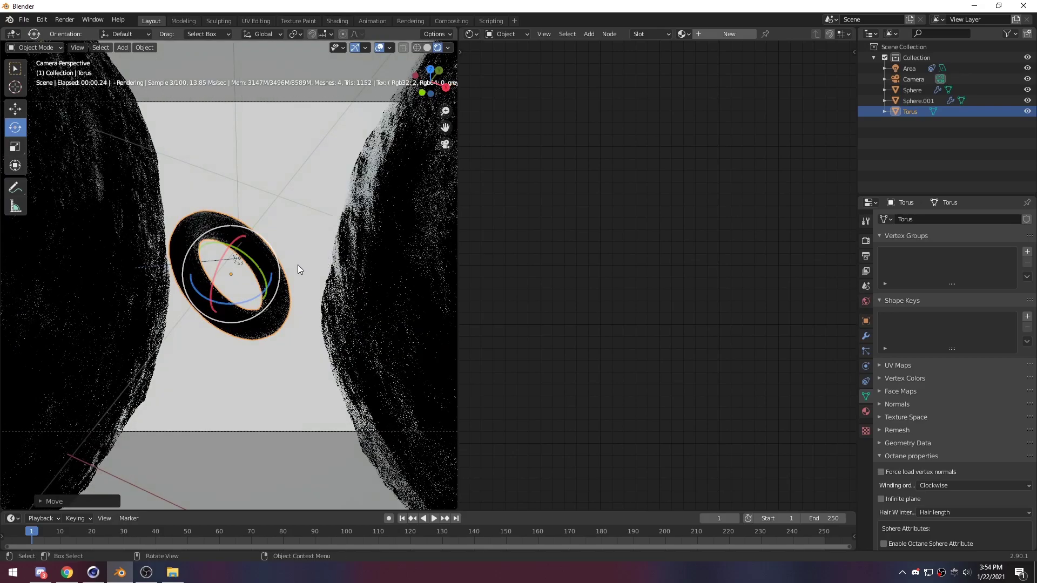
key("g")
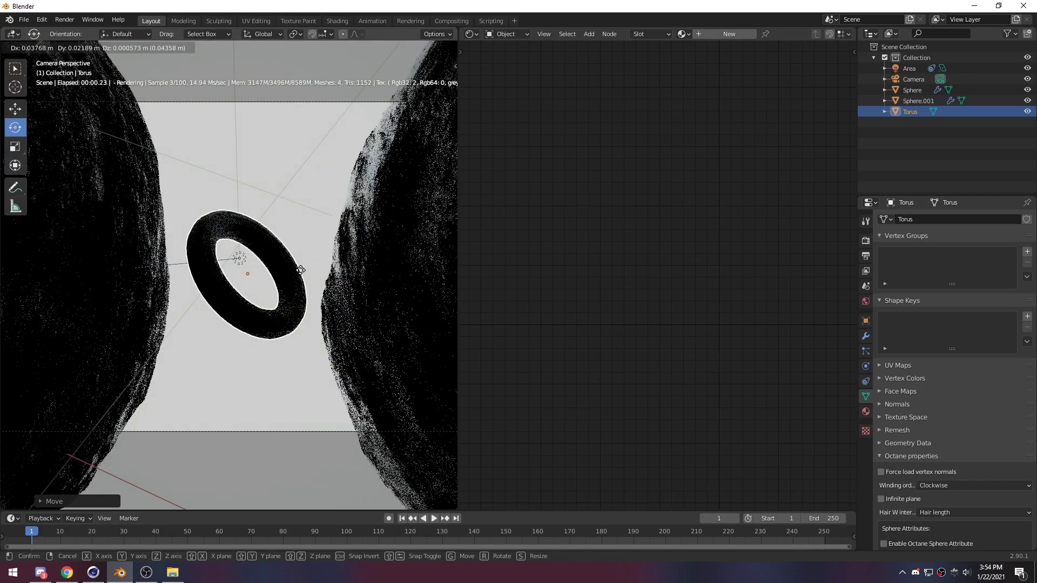
left_click(301, 269)
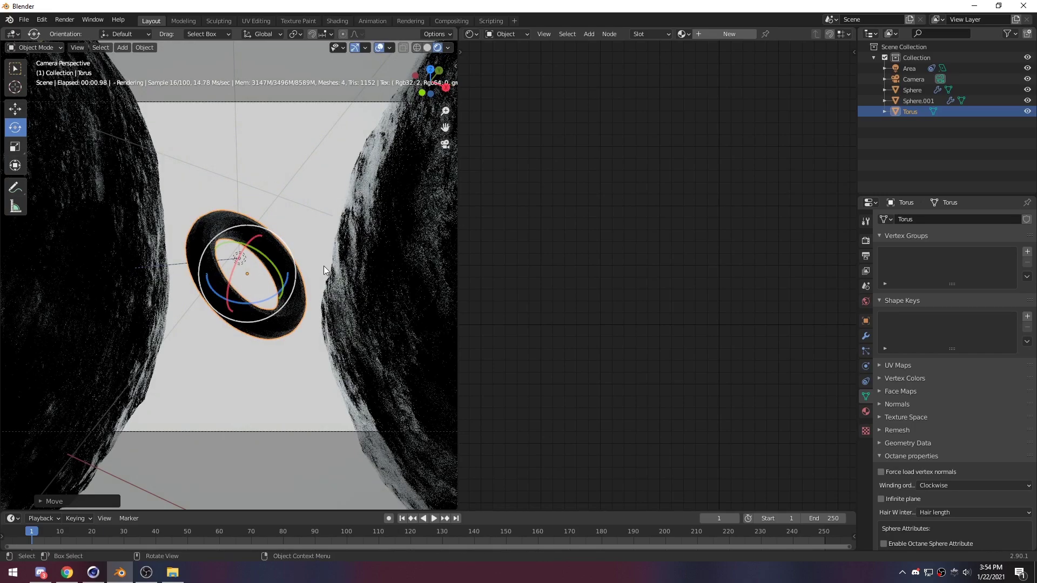
key("g")
left_click(321, 265)
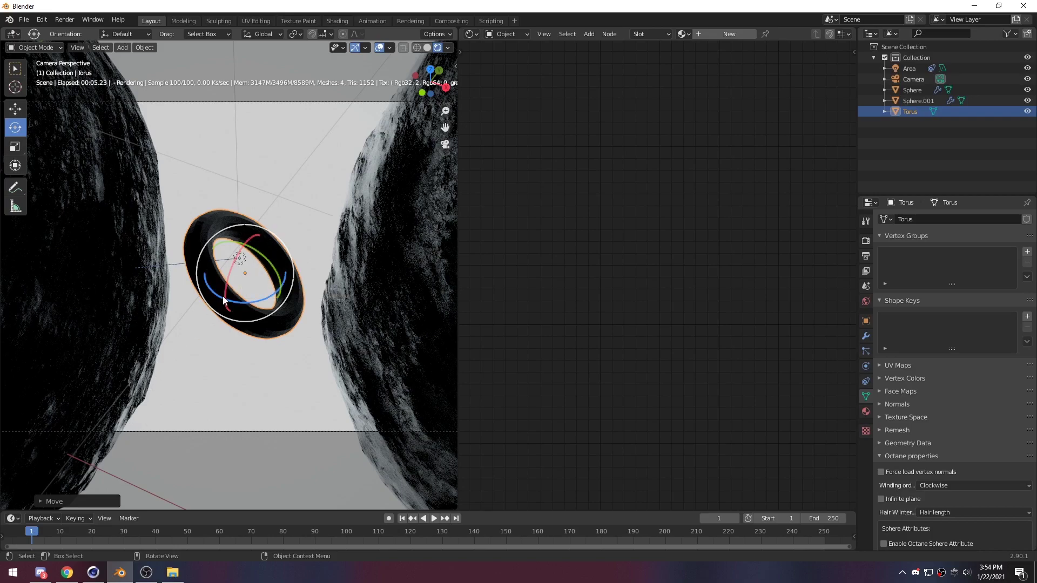
Snap the 3D cursor to the torus centre, then delete the torus.
key("shift+s")
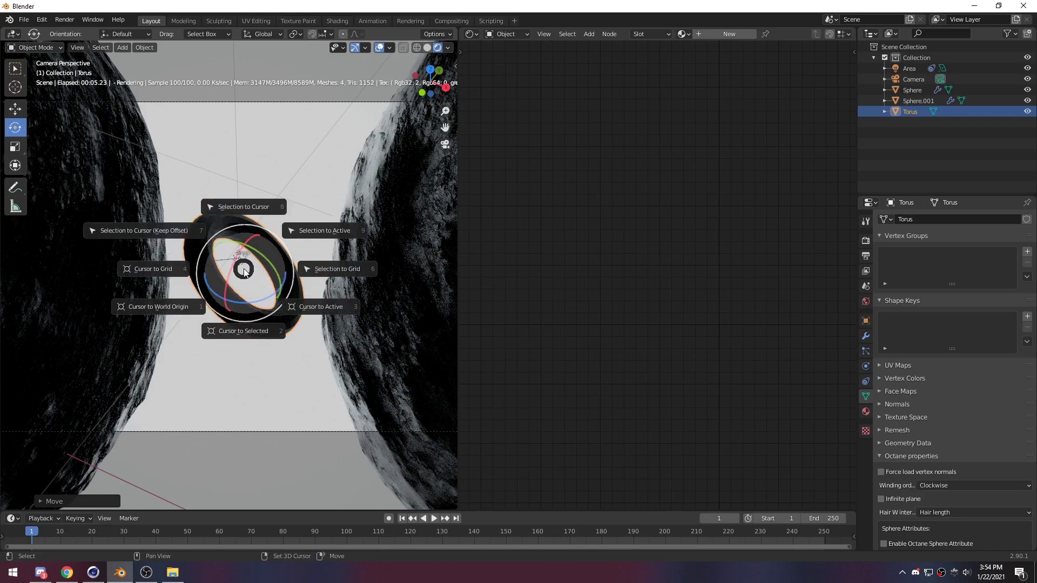
left_click(252, 334)
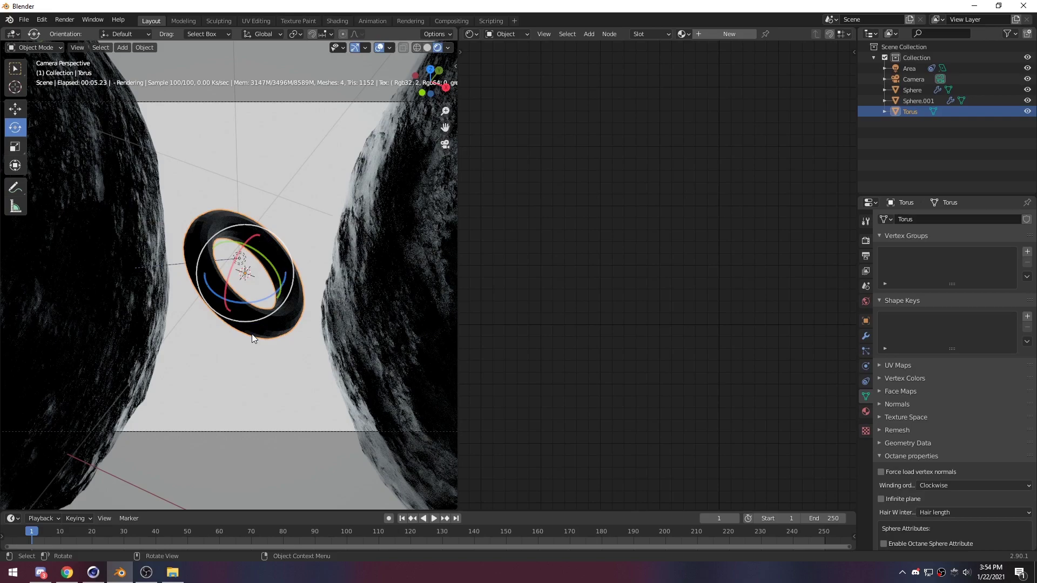
left_click(276, 343)
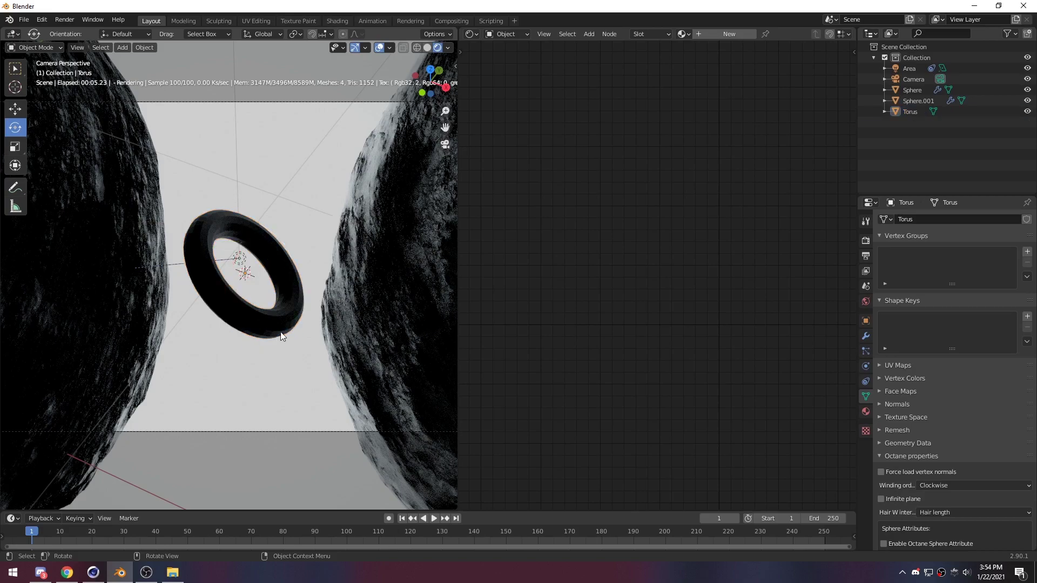
left_click(281, 336)
key("Delete")
key("shift+a")
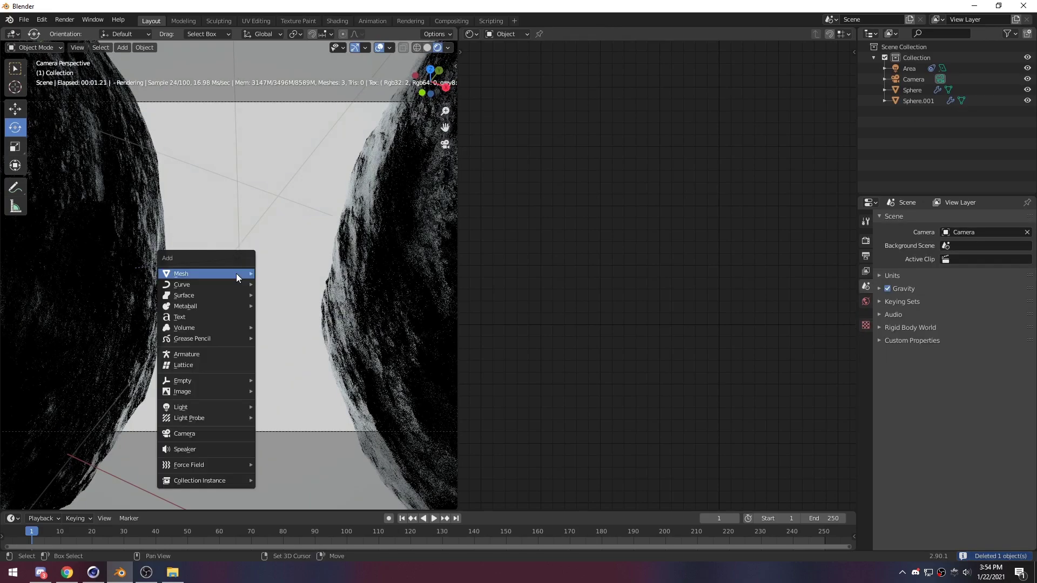
mouse_move(237, 277)
left_click(275, 275)
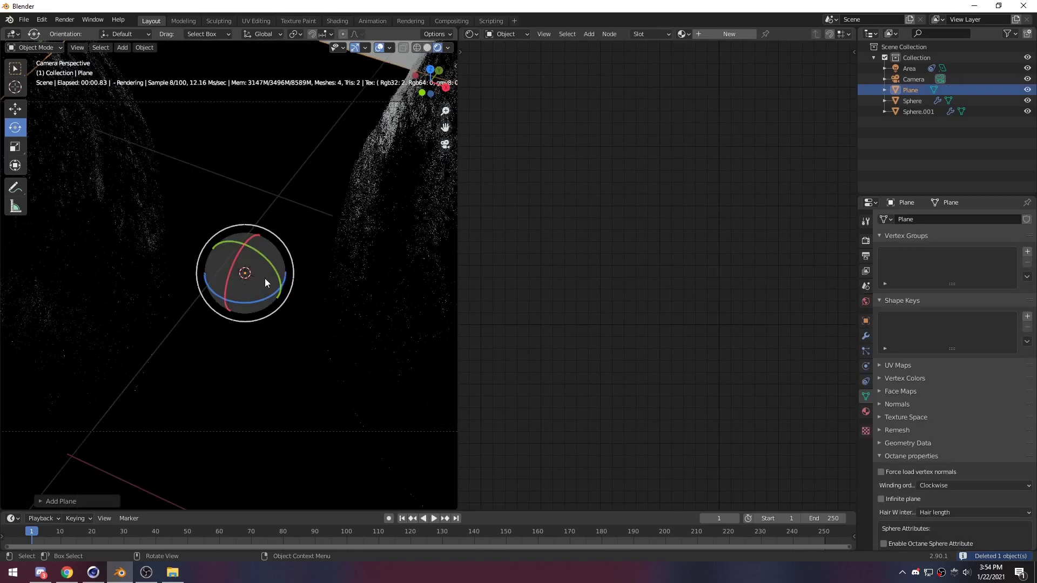
key("Delete")
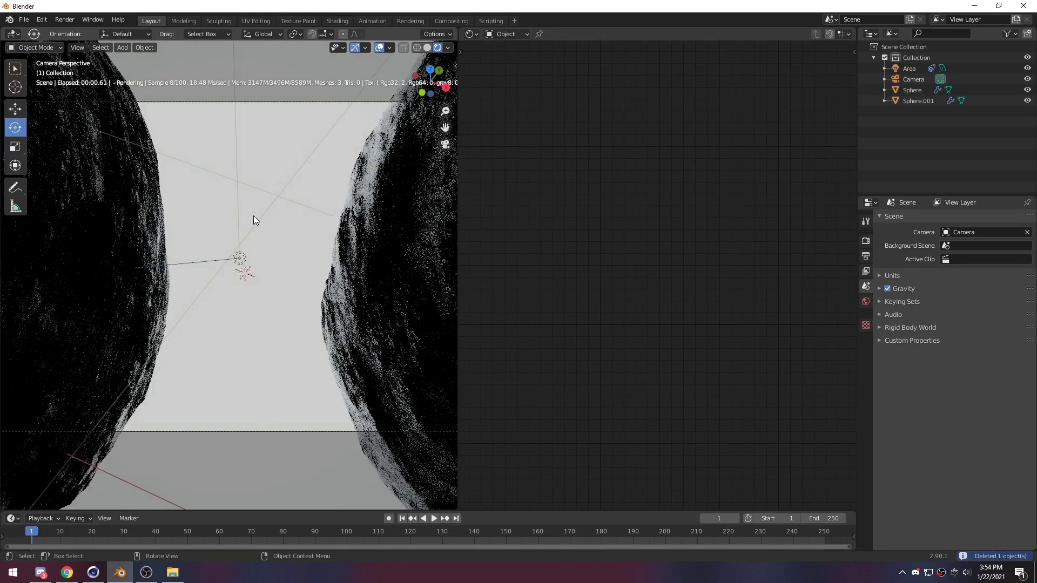
key("shift+a")
mouse_move(246, 267)
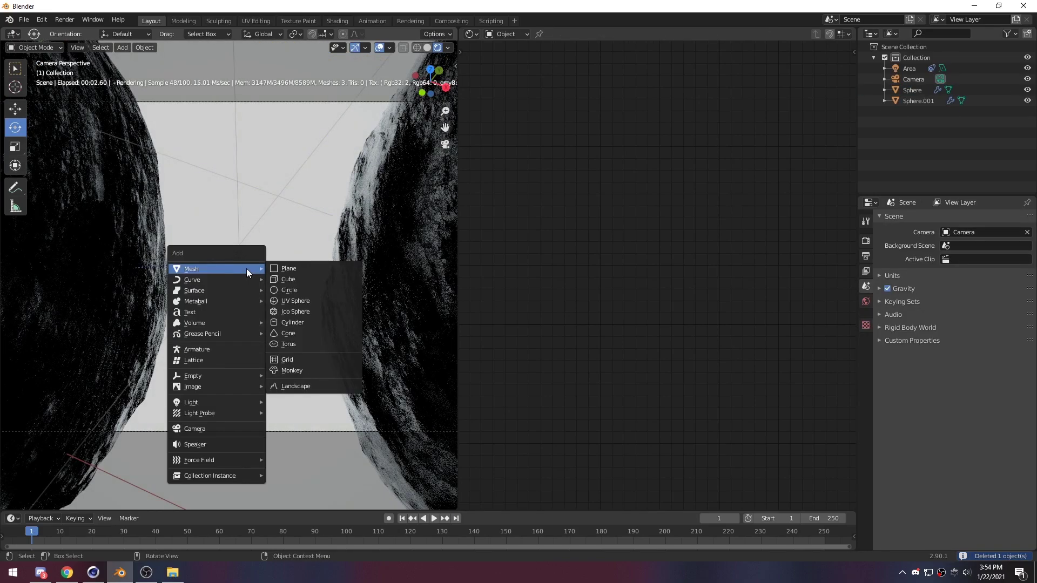
left_click(326, 344)
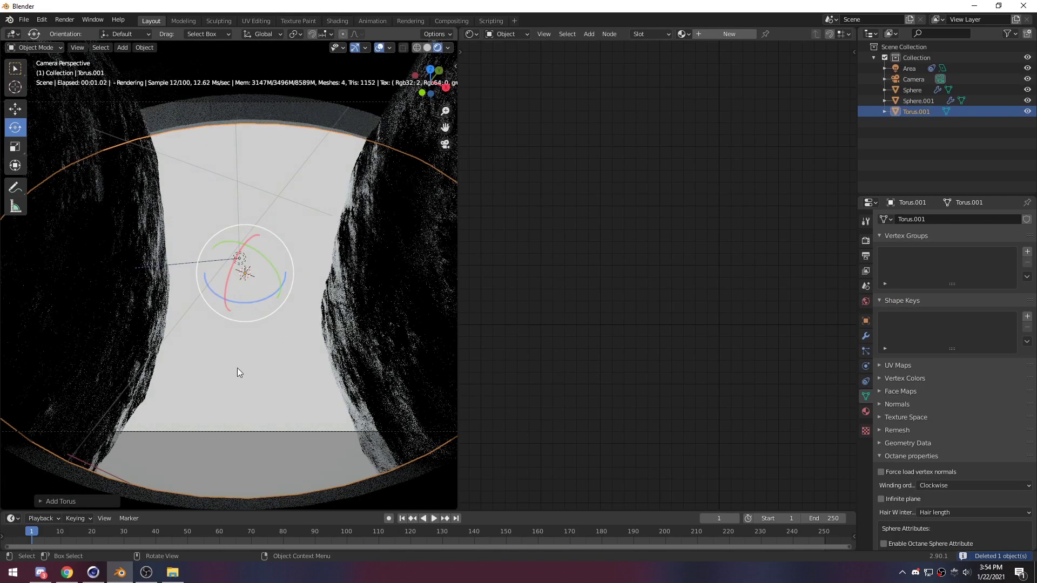
left_click(88, 501)
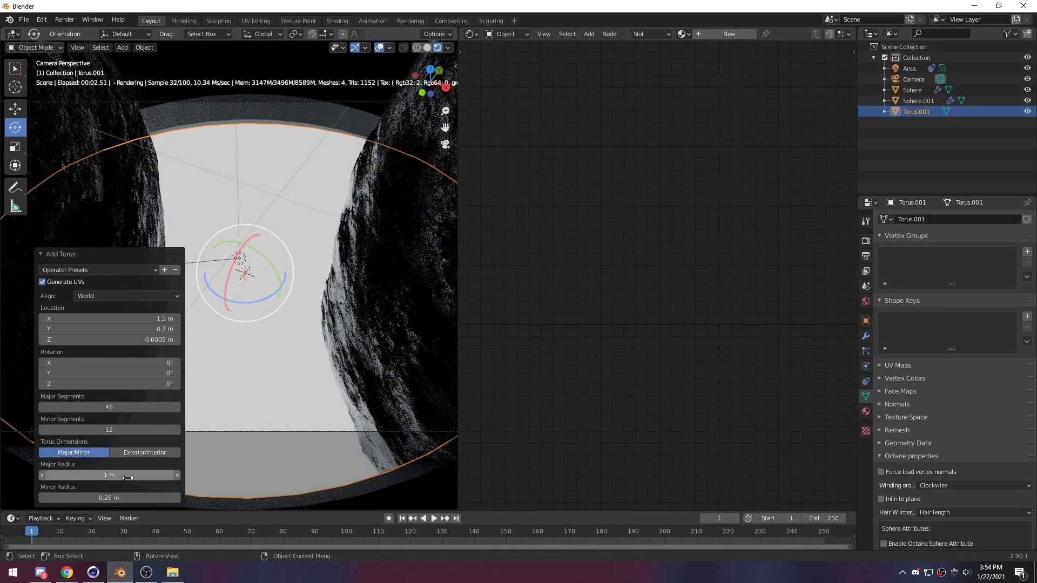
left_click_drag(127, 478, 62, 477)
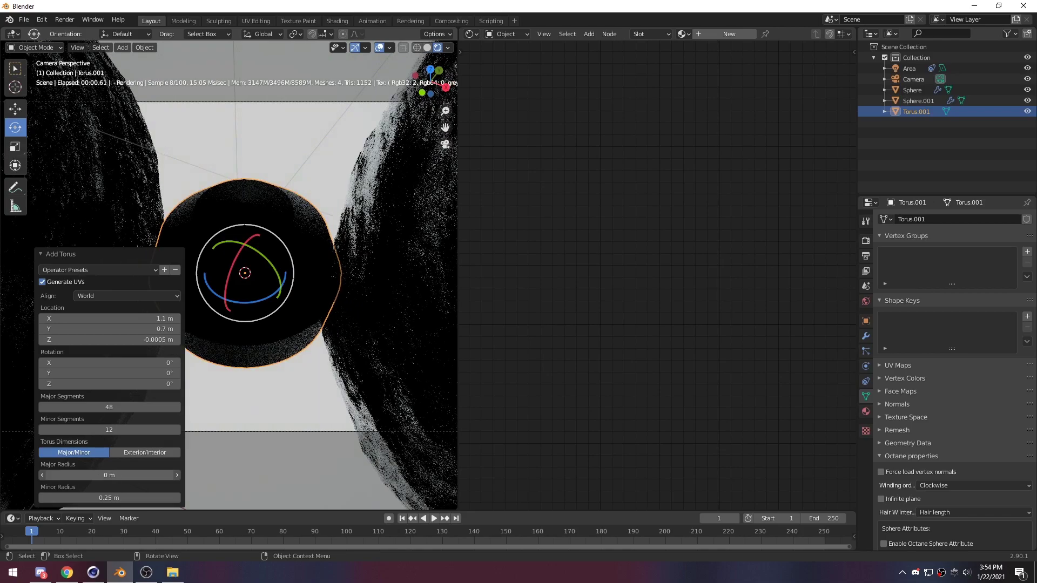
left_click(131, 500)
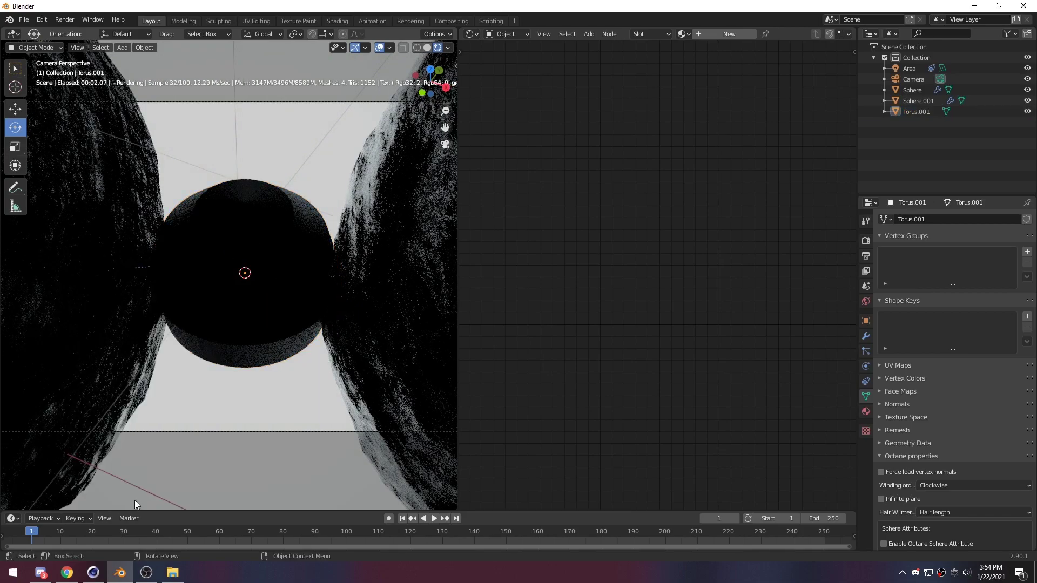
left_click(258, 310)
Delete the collapsed torus and add a new torus at the 3D cursor.
key("Delete")
key("shift+a")
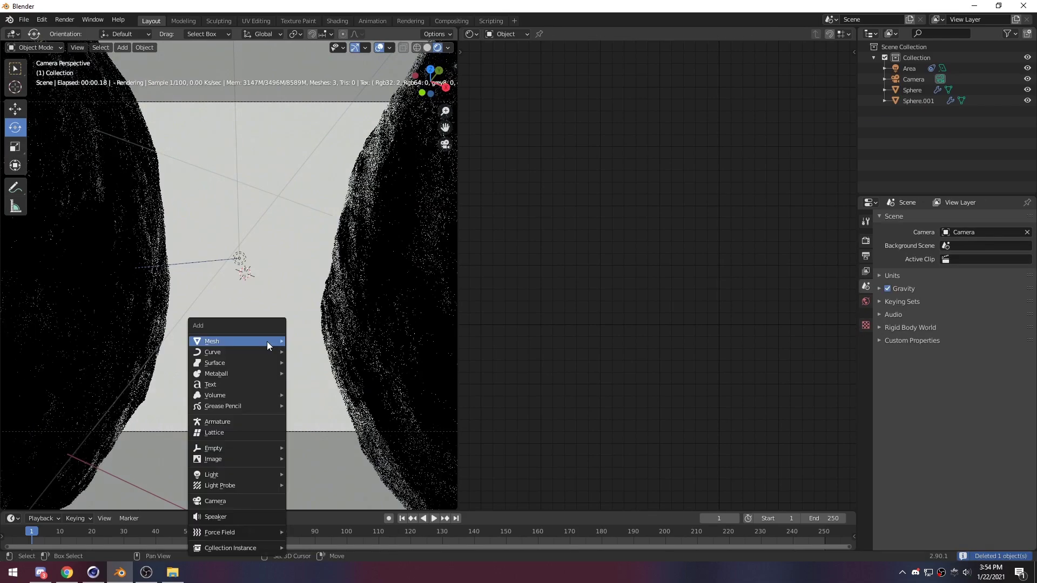
mouse_move(267, 342)
left_click(323, 417)
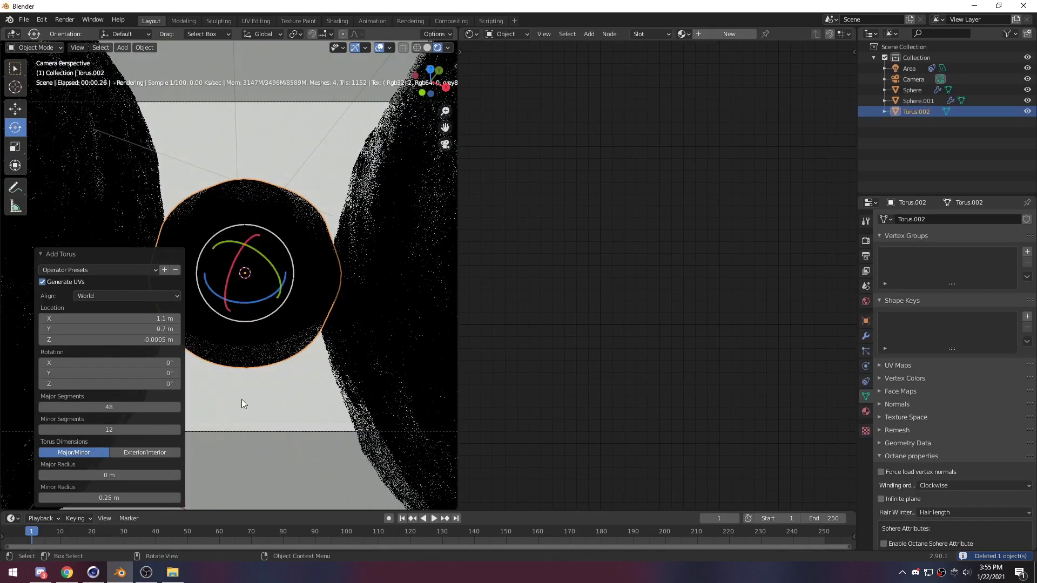
Set the torus to Major Radius 0.14 m, Minor Radius 0.006 m and 20 minor segments.
left_click_drag(138, 499, 115, 498)
scroll(259, 319, "up", 5)
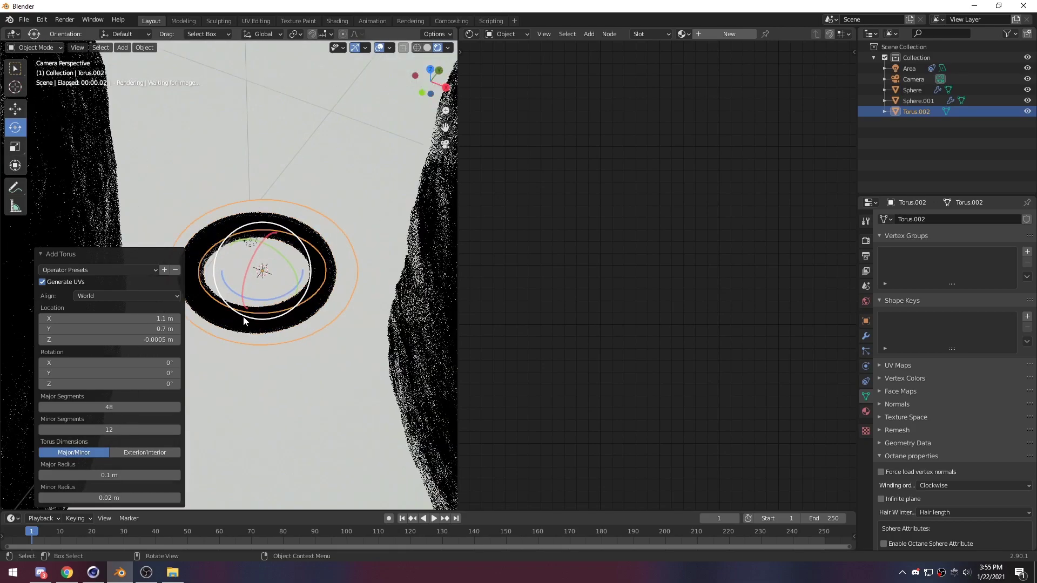
scroll(243, 321, "up", 1)
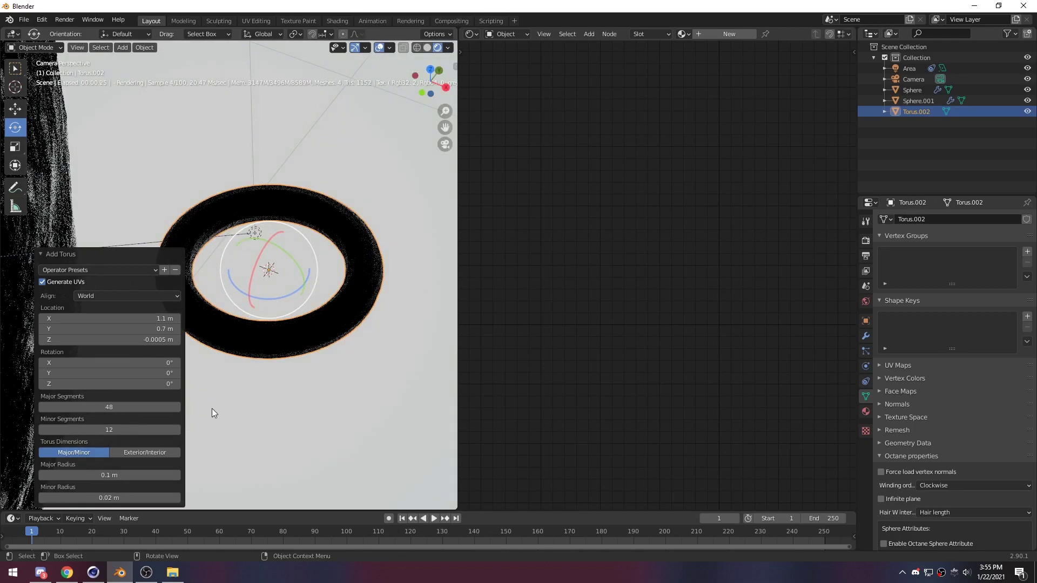
left_click_drag(129, 497, 105, 497)
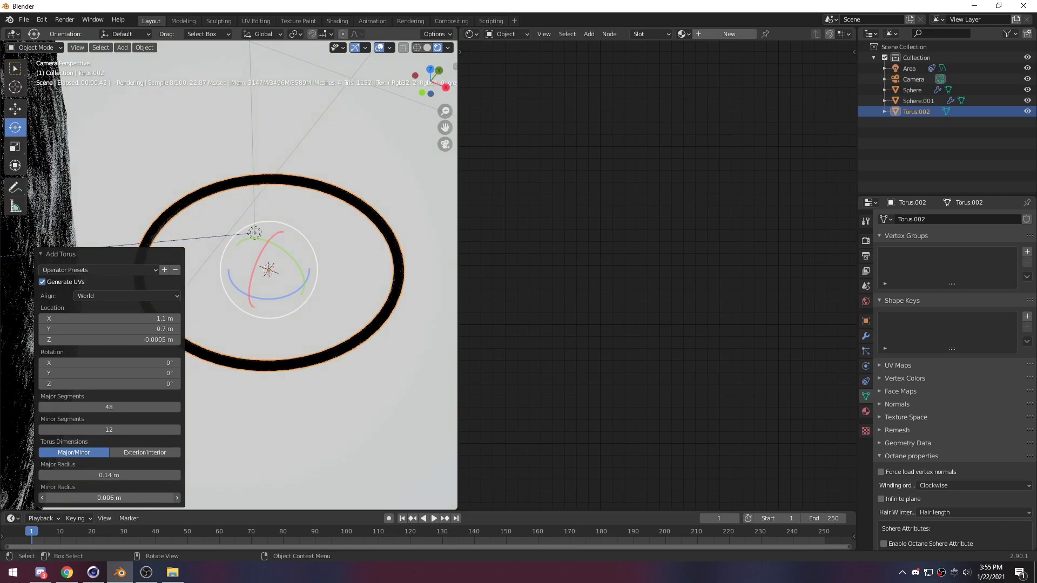
scroll(345, 359, "down", 3)
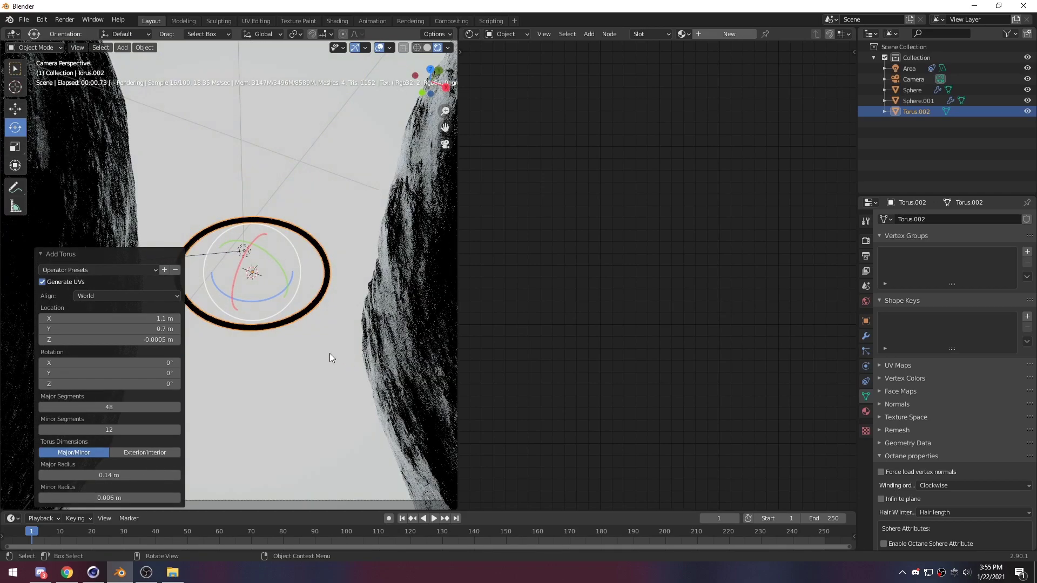
scroll(330, 357, "up", 3)
left_click_drag(112, 431, 115, 408)
Add a Subdivision Surface modifier to the thin torus ring.
left_click(334, 361)
scroll(337, 374, "down", 3)
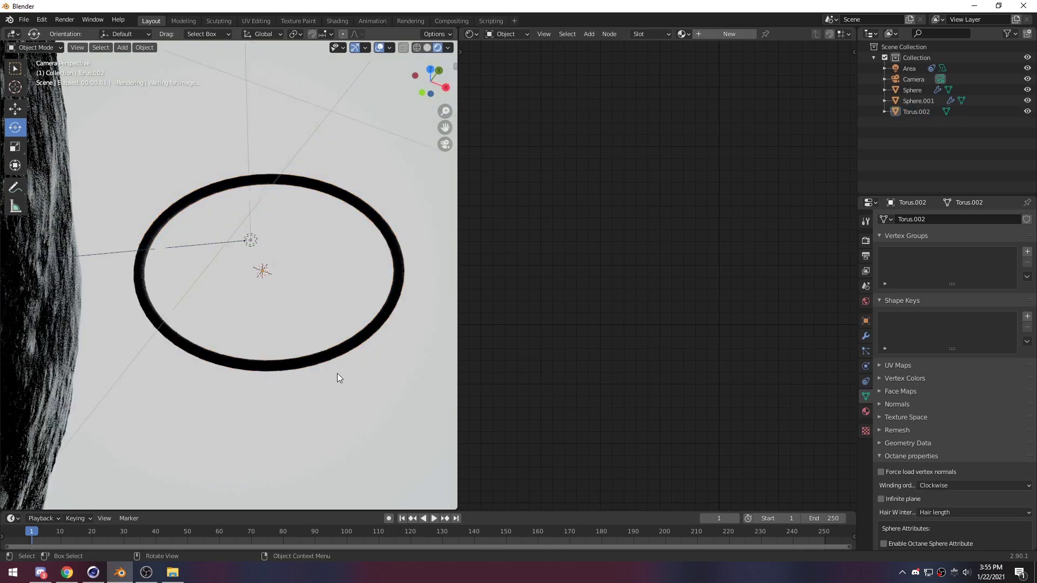
left_click(320, 335)
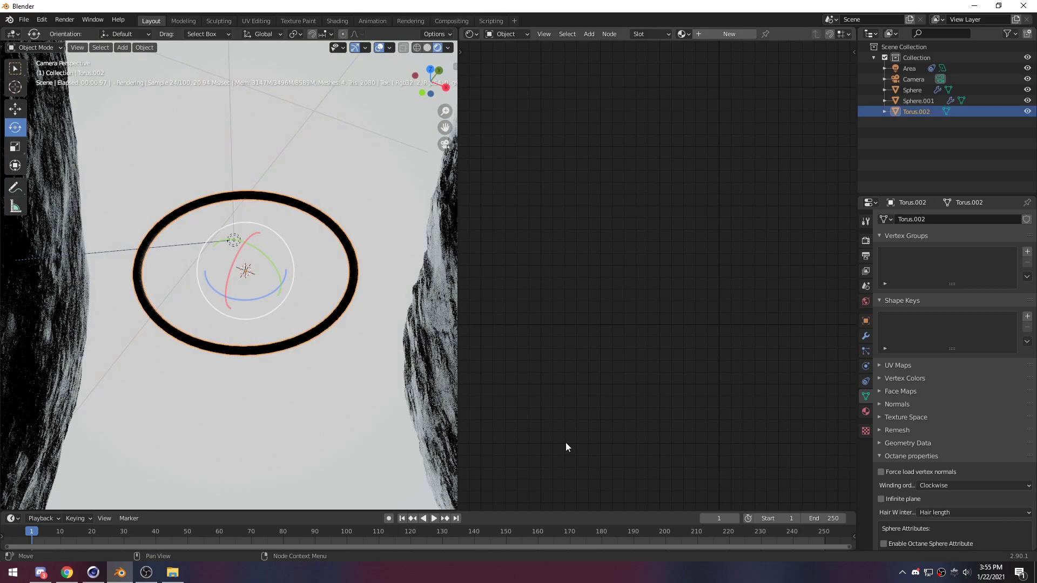
left_click(865, 336)
left_click(907, 220)
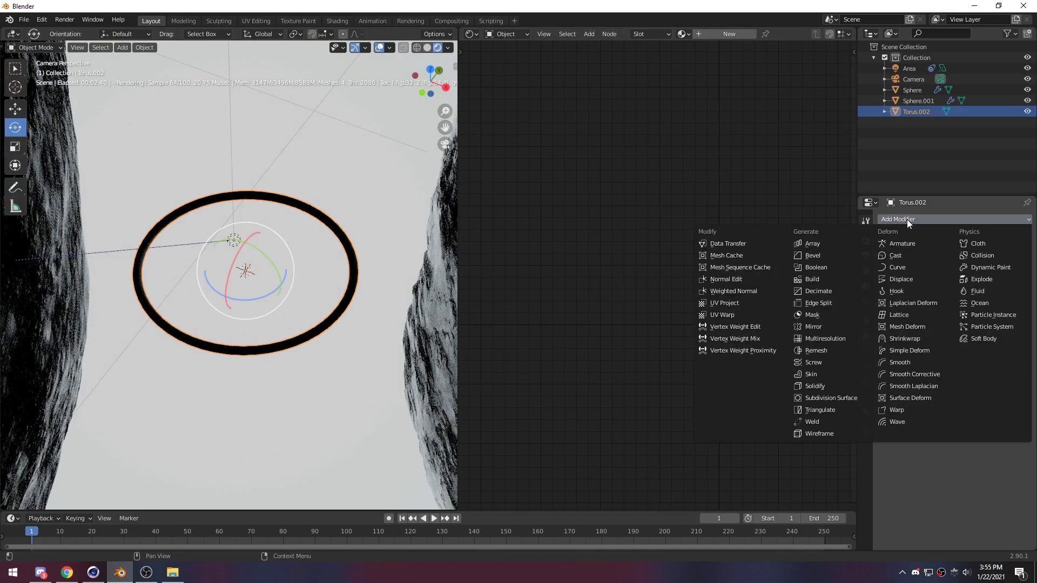
left_click(838, 398)
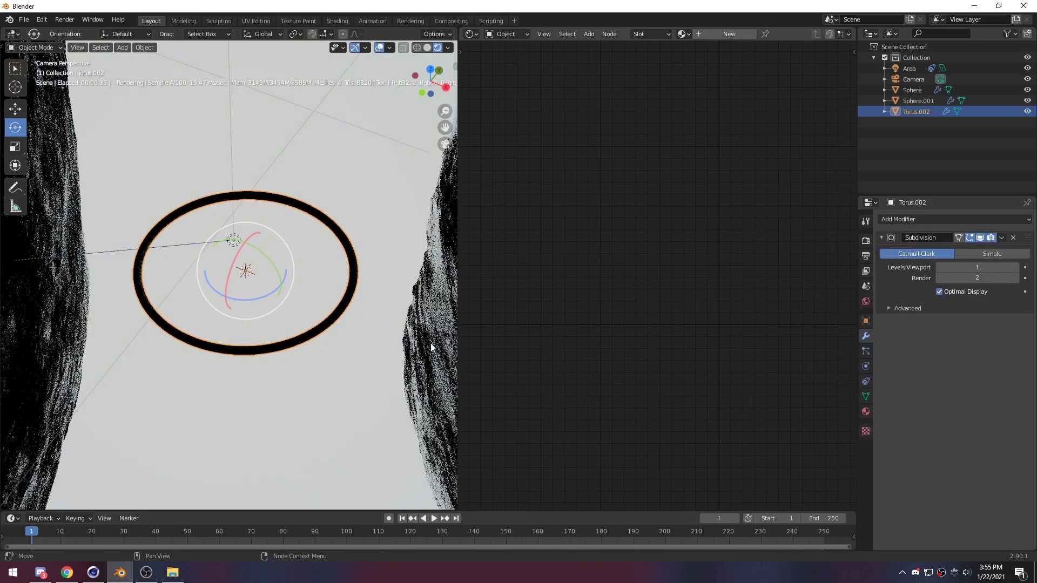
left_click(967, 152)
left_click(322, 329)
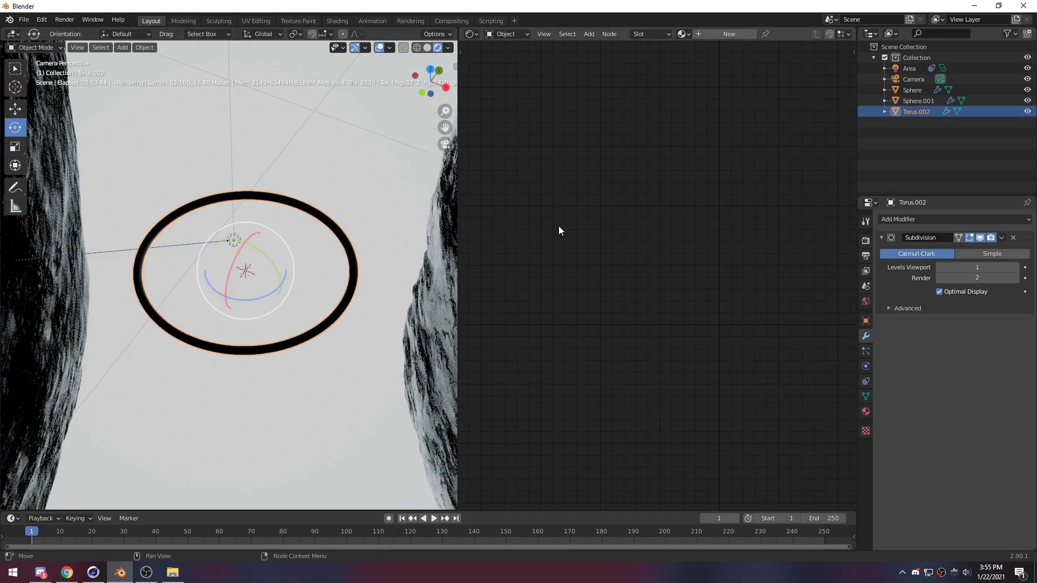
Create a new material, replacing the Glossy node with a Metal Material linked to Surface.
left_click(721, 35)
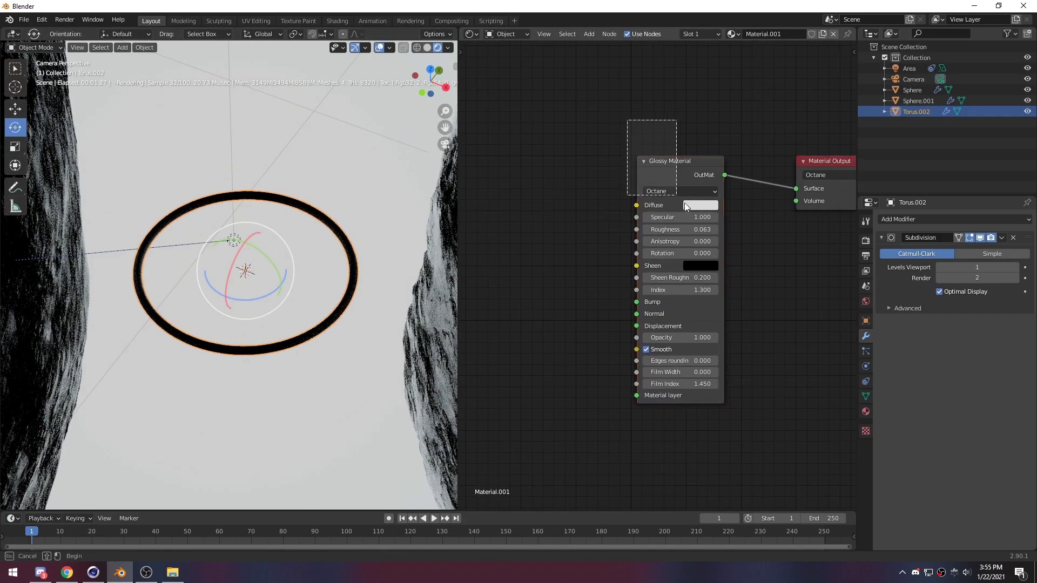
left_click_drag(685, 202, 694, 215)
key("x")
key("shift+a")
left_click(694, 216)
type("me")
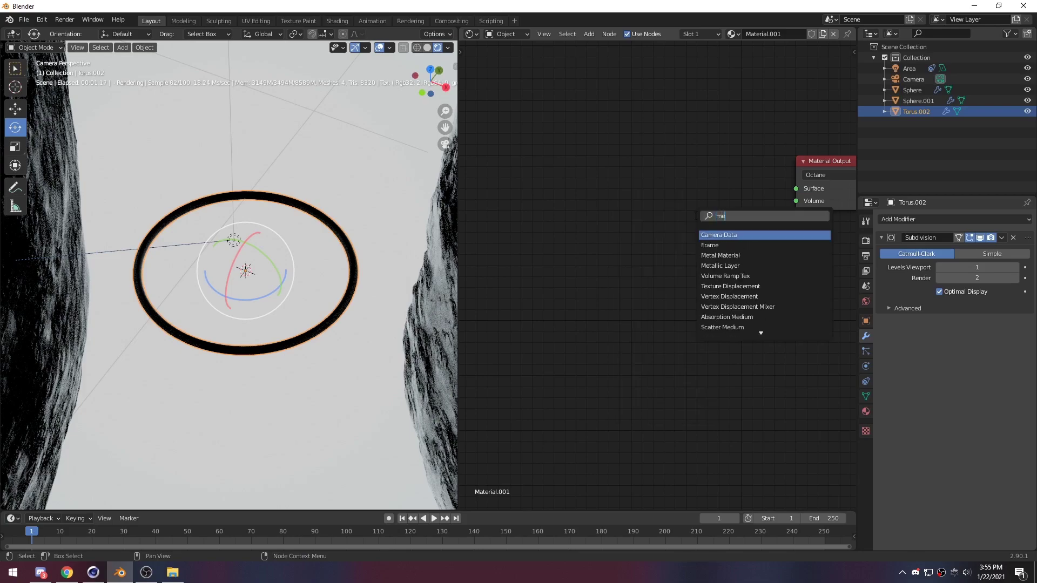
type("tal")
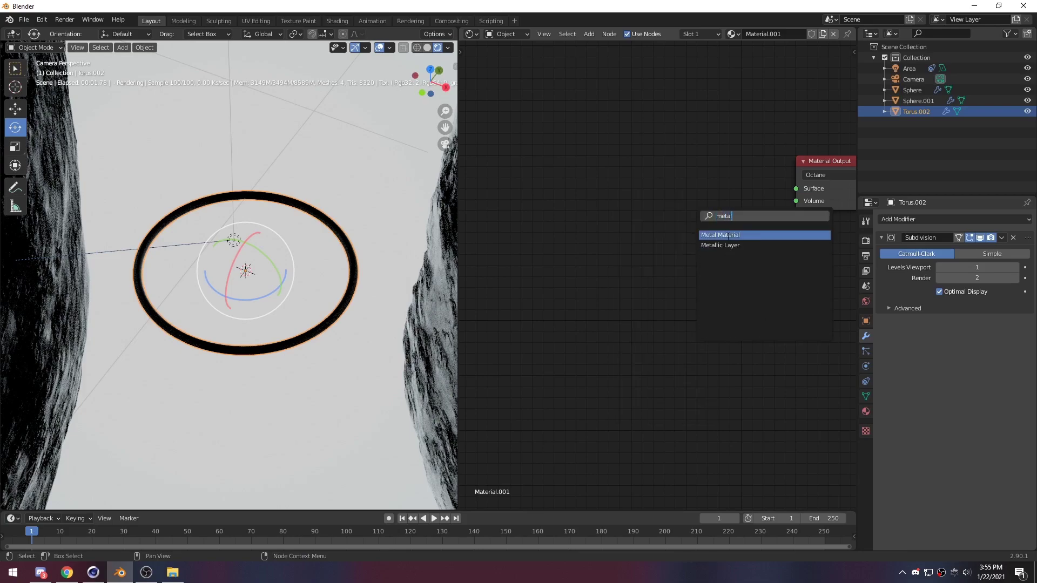
key("Return")
left_click(675, 190)
left_click_drag(794, 196, 795, 193)
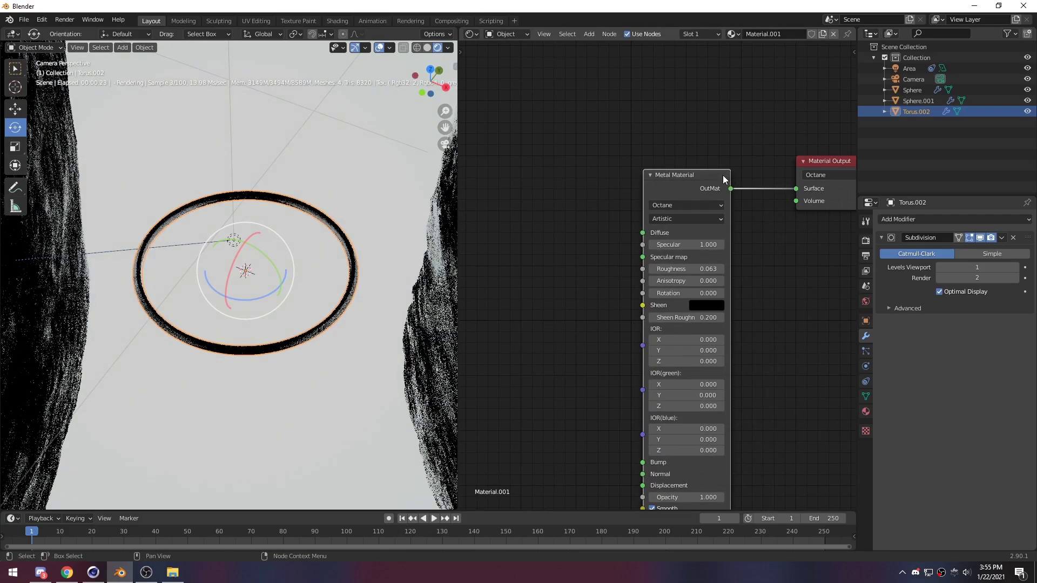
left_click_drag(723, 177, 736, 161)
Tilt the torus ring diagonally.
scroll(378, 366, "up", 5)
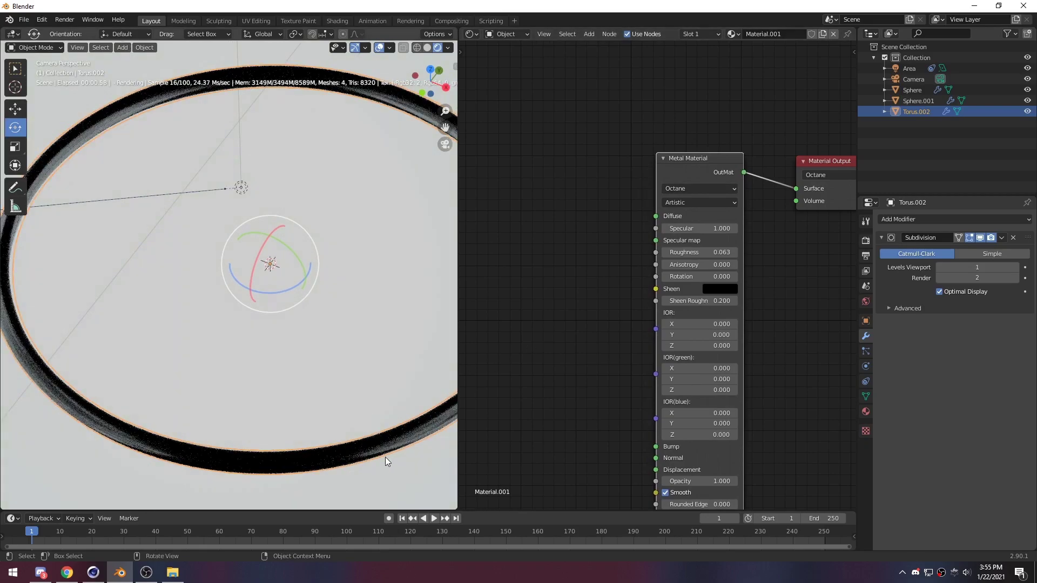
scroll(210, 324, "down", 5)
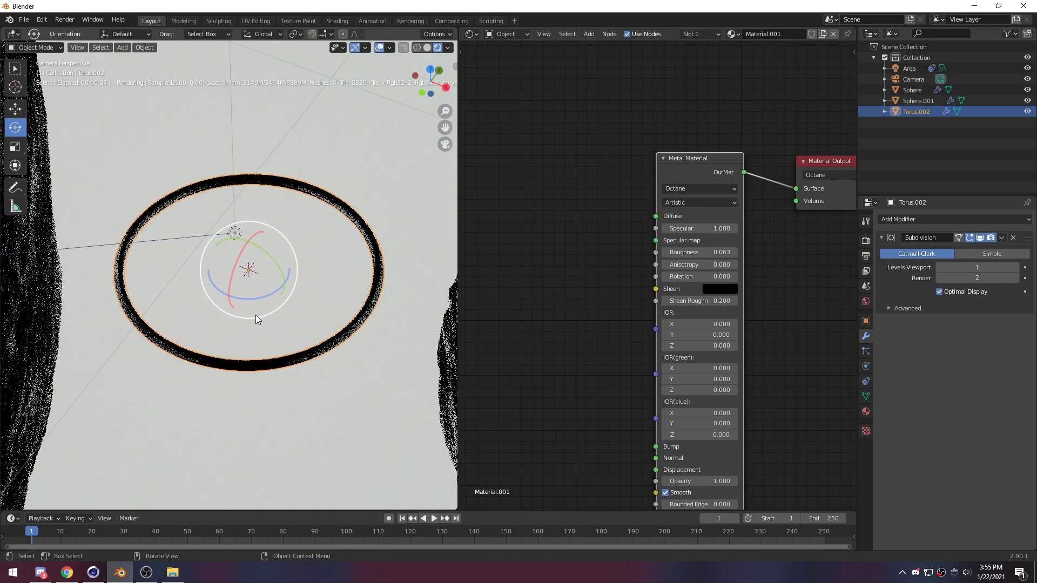
left_click_drag(247, 259, 270, 281)
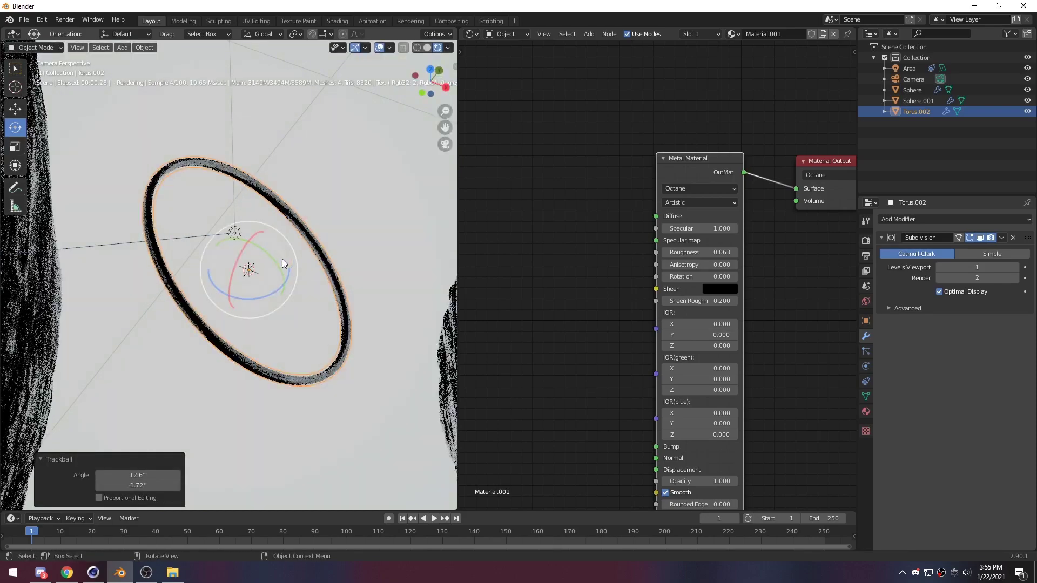
Reselect Torus.002 after reframing the view and bring up the Add menu at Empty.
left_click(366, 422)
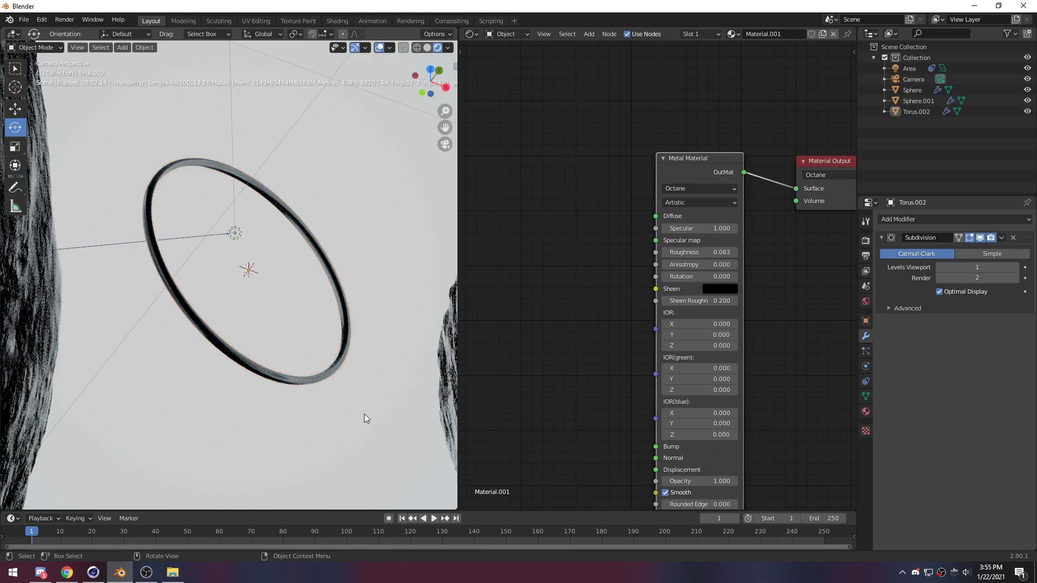
middle_click_drag(356, 368, 316, 359, "shift")
scroll(315, 358, "down", 2)
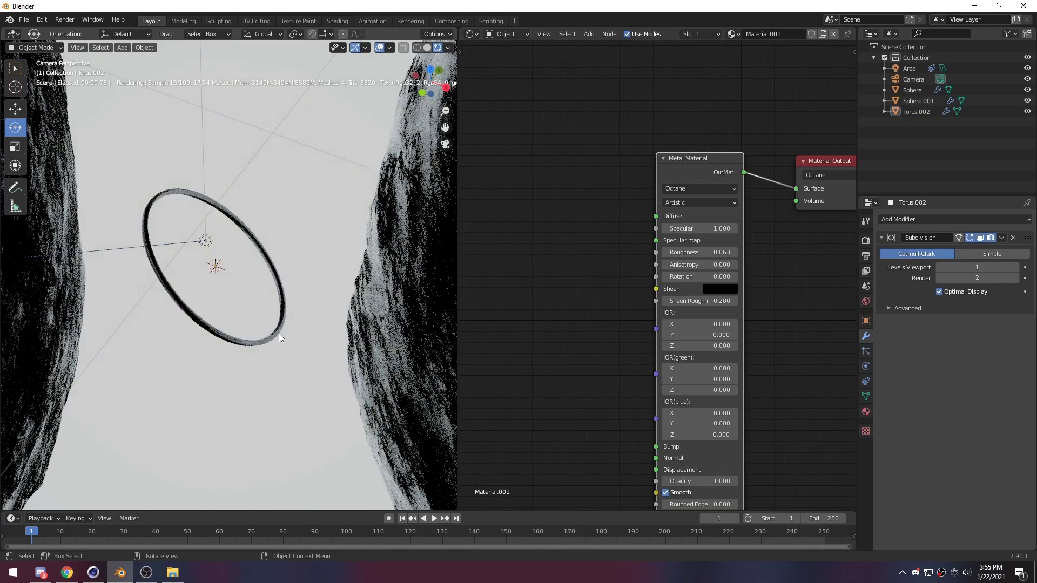
left_click(279, 332)
middle_click_drag(267, 331, 207, 284)
key("shift+a")
Add a Plain Axes Empty and check the torus's rotation in Object properties.
mouse_move(183, 390)
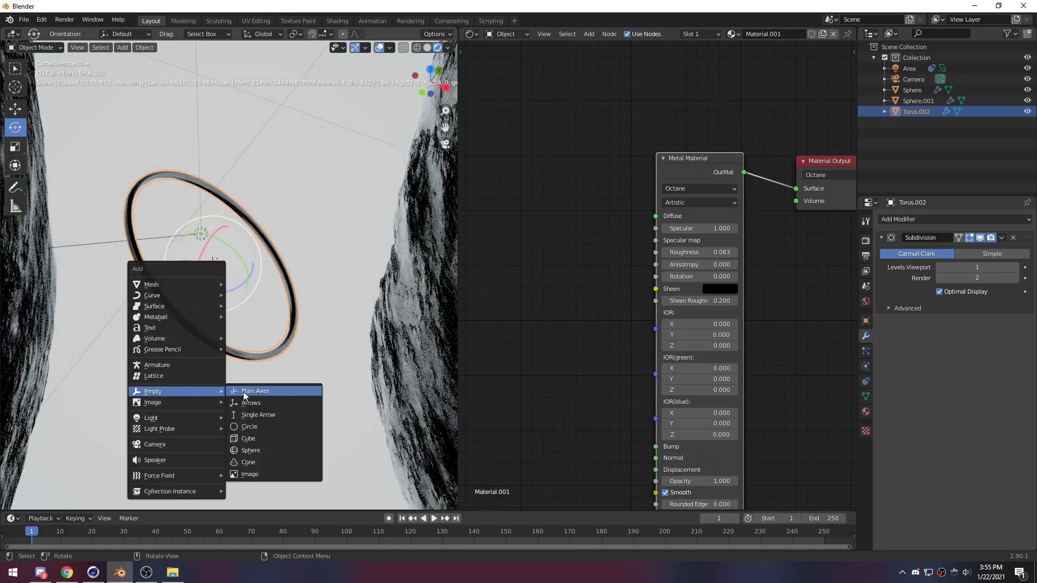
left_click(244, 393)
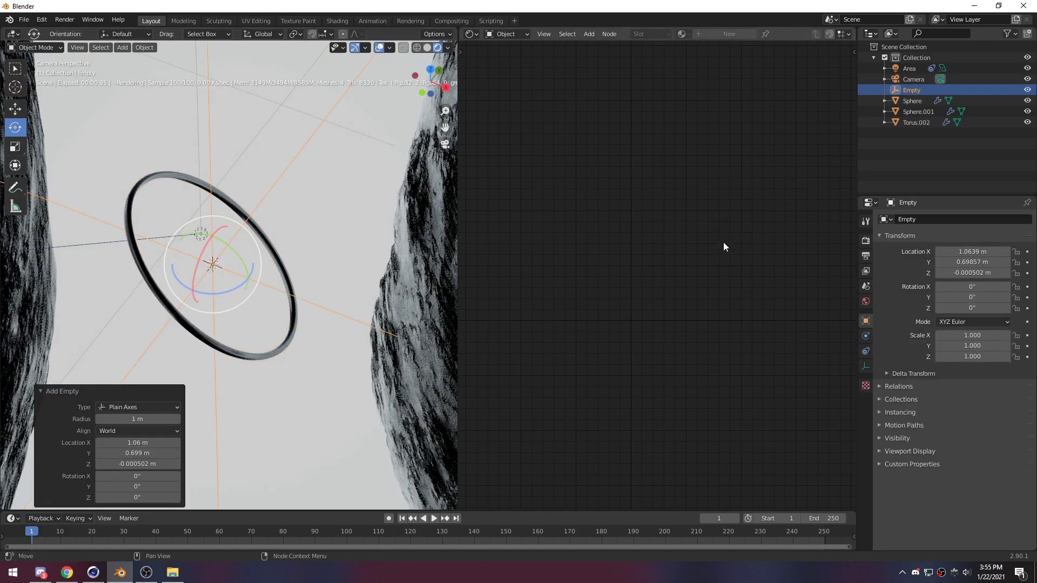
left_click(251, 357)
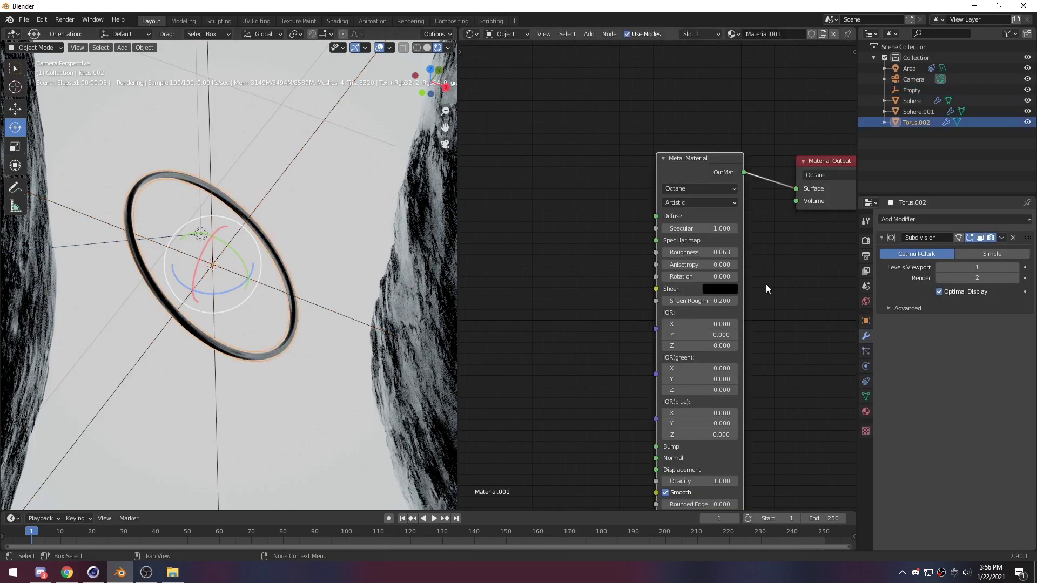
left_click(866, 321)
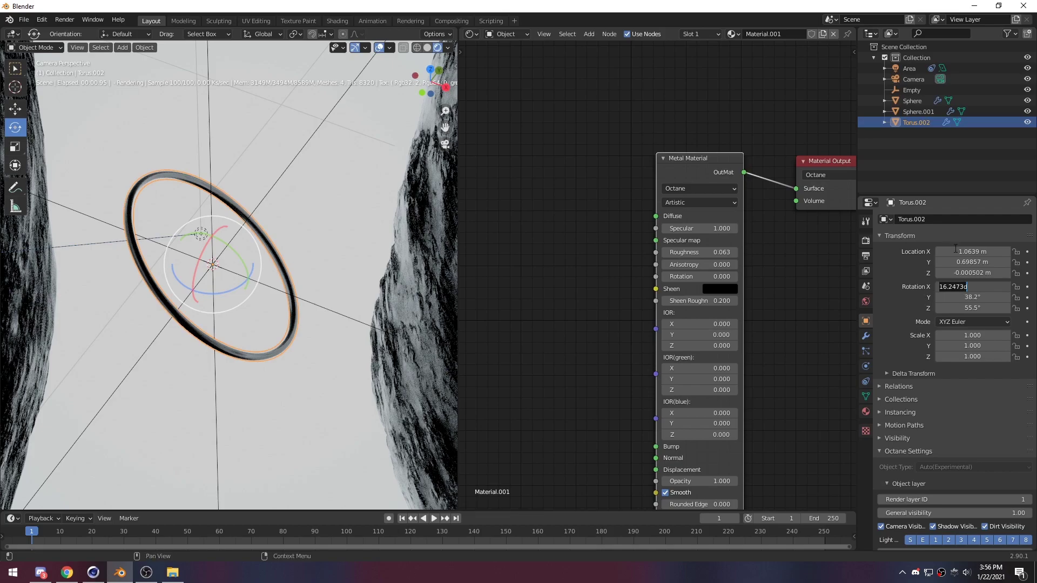
key("Return")
Copy the torus's rotation onto the Empty: Y 38.2° and Z 55.5°.
left_click(911, 90)
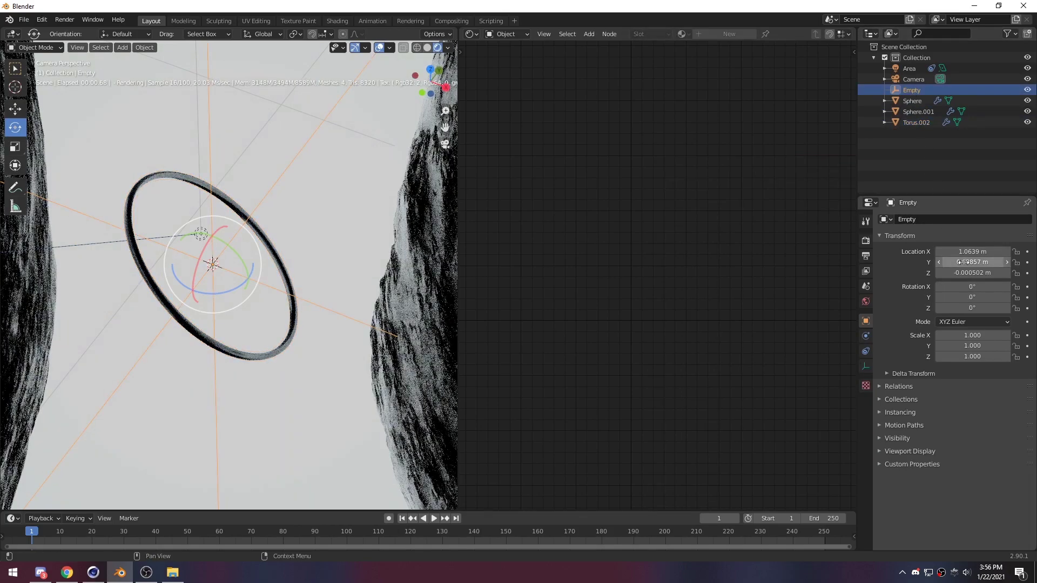
left_click(913, 123)
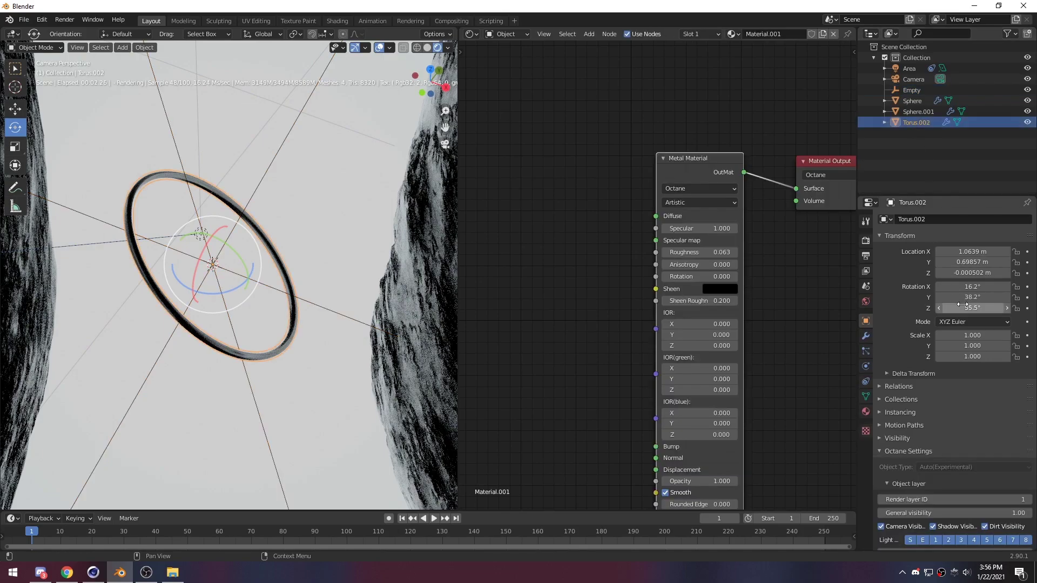
left_click(912, 90)
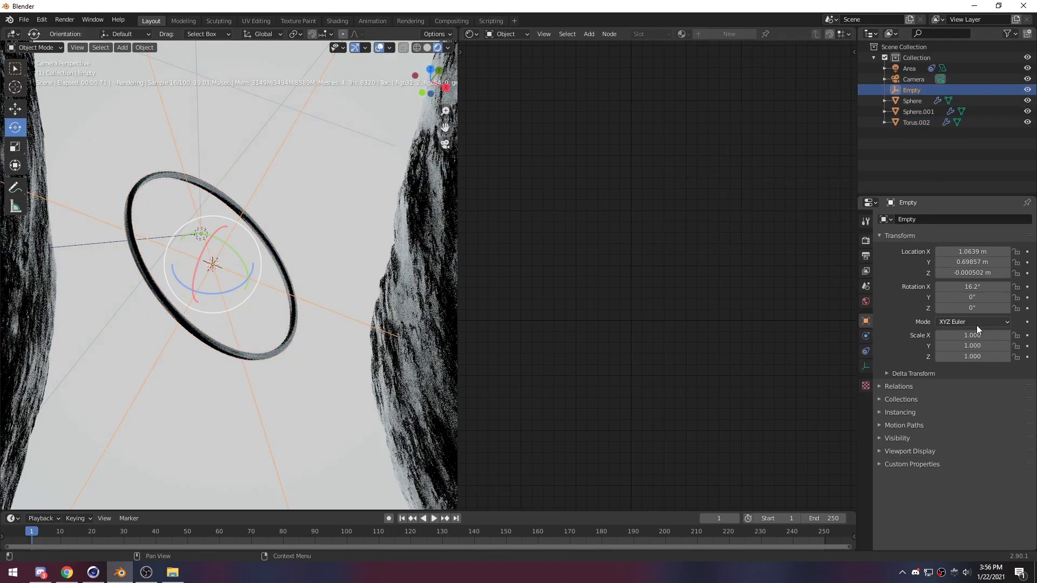
double_click(978, 297)
type("0d")
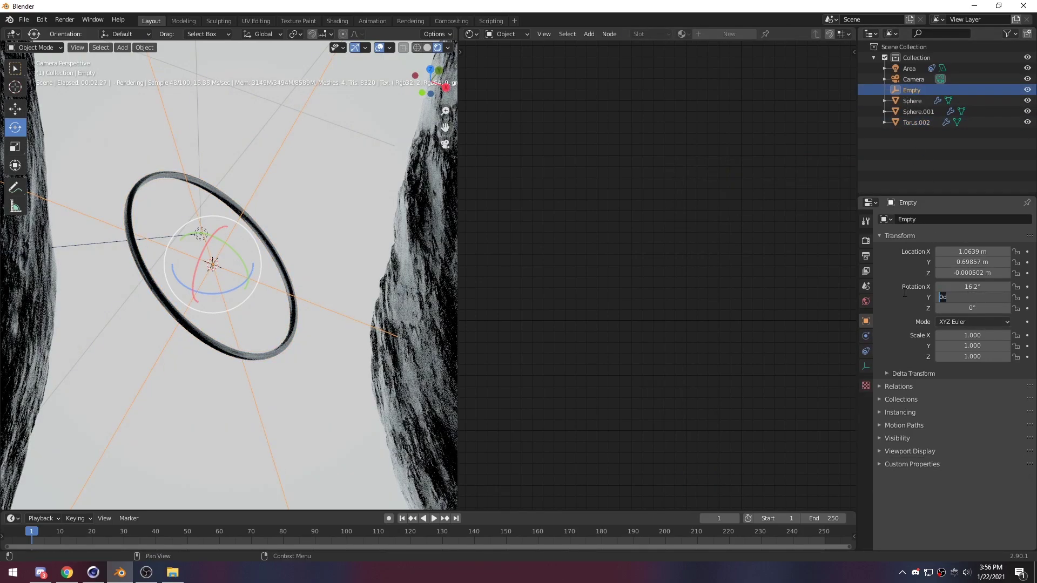
key("Return")
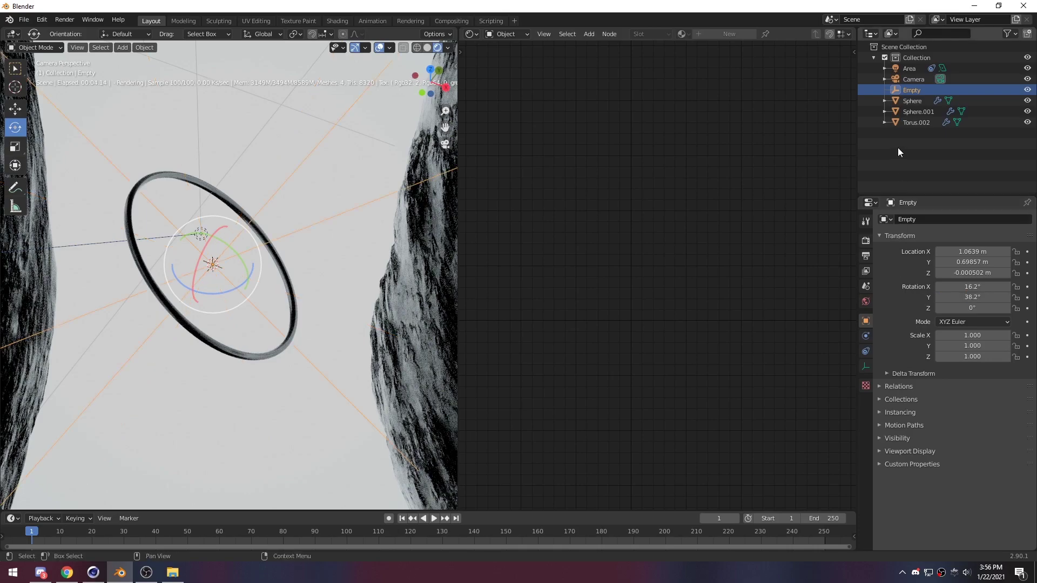
left_click(918, 122)
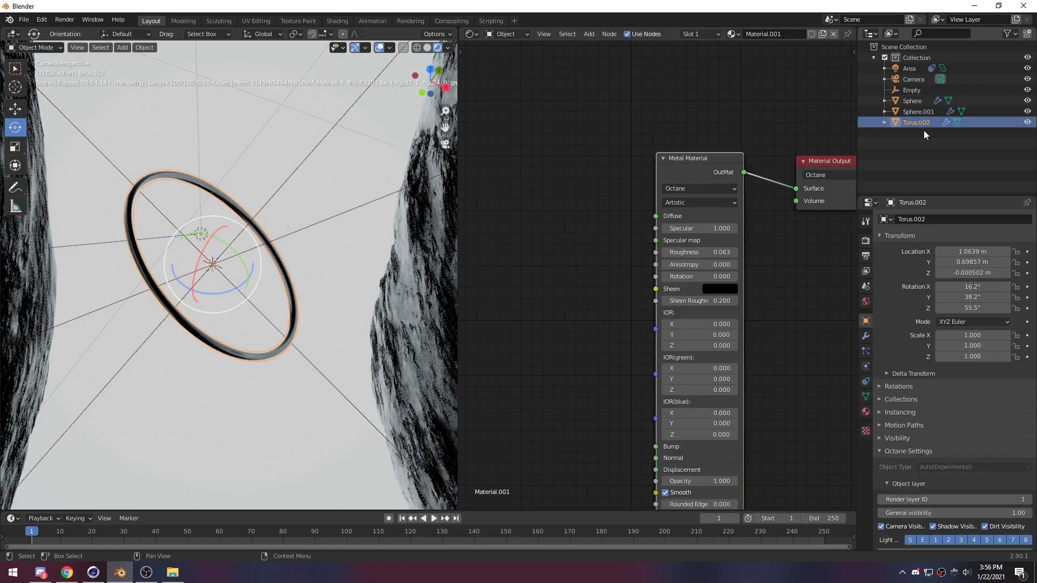
key("Return")
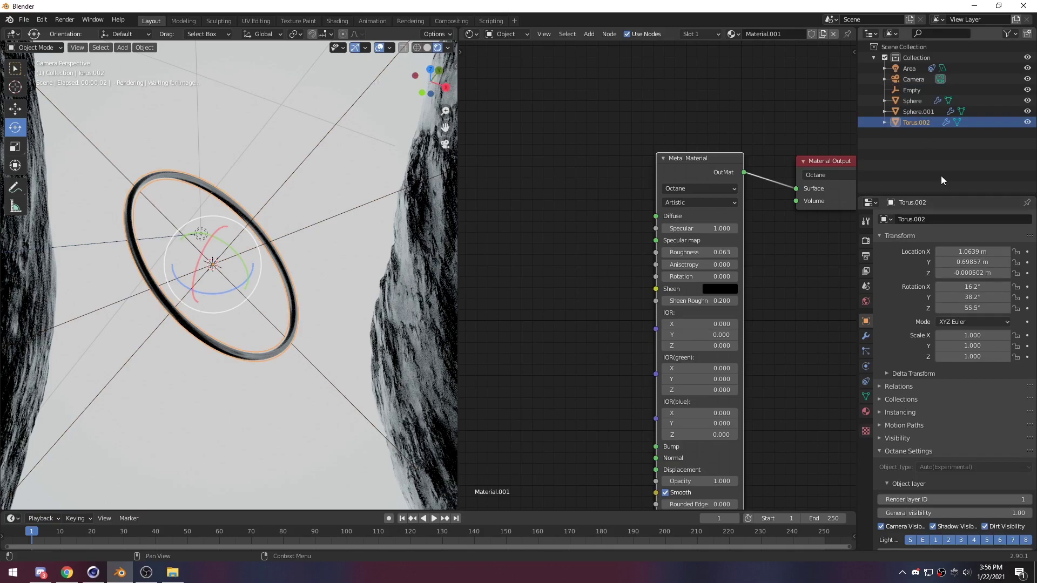
left_click(911, 90)
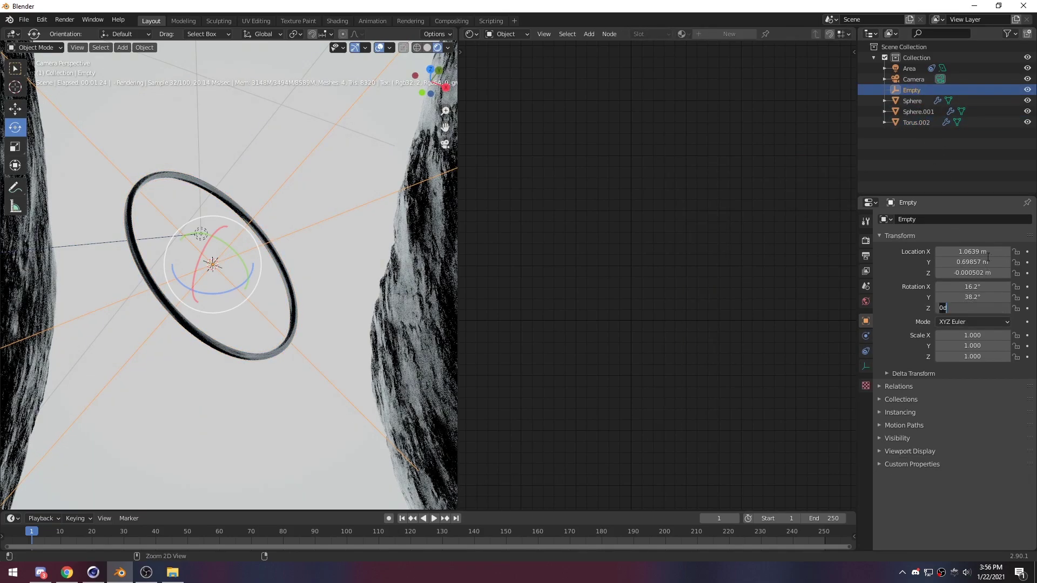
key("Return")
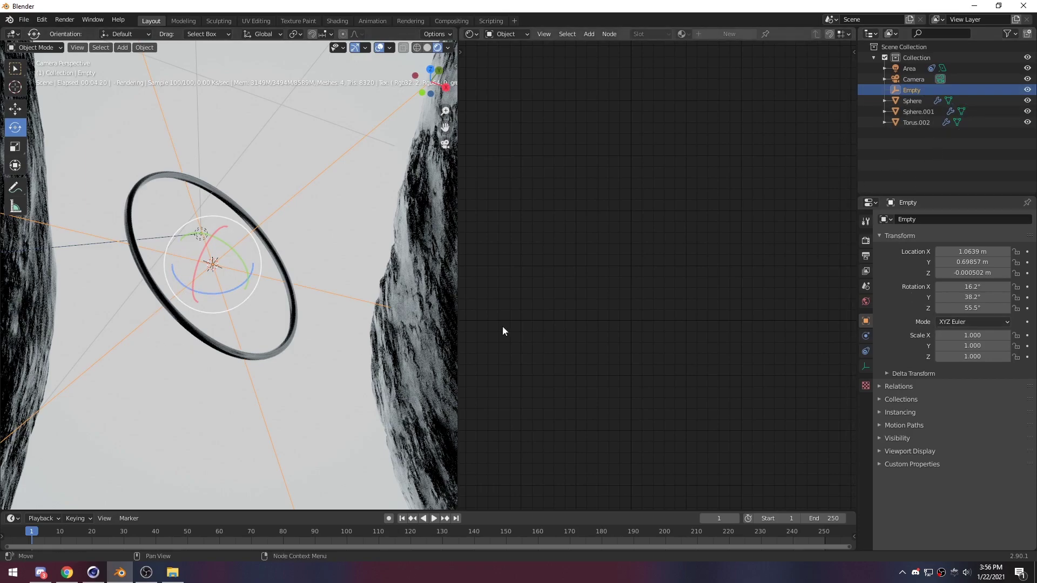
left_click(263, 355)
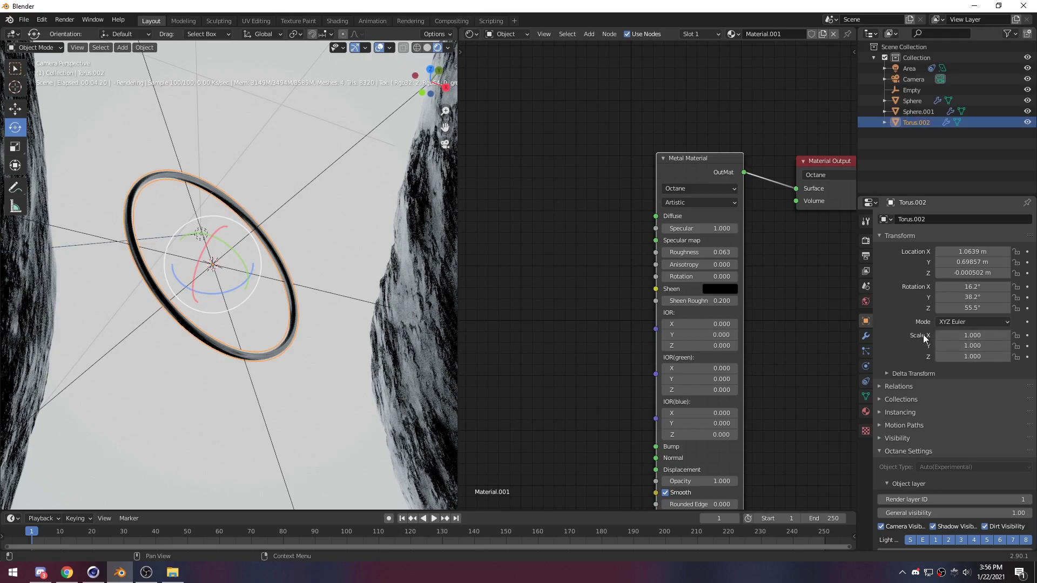
Scale Torus.002 uniformly to 1.246.
left_click(913, 89)
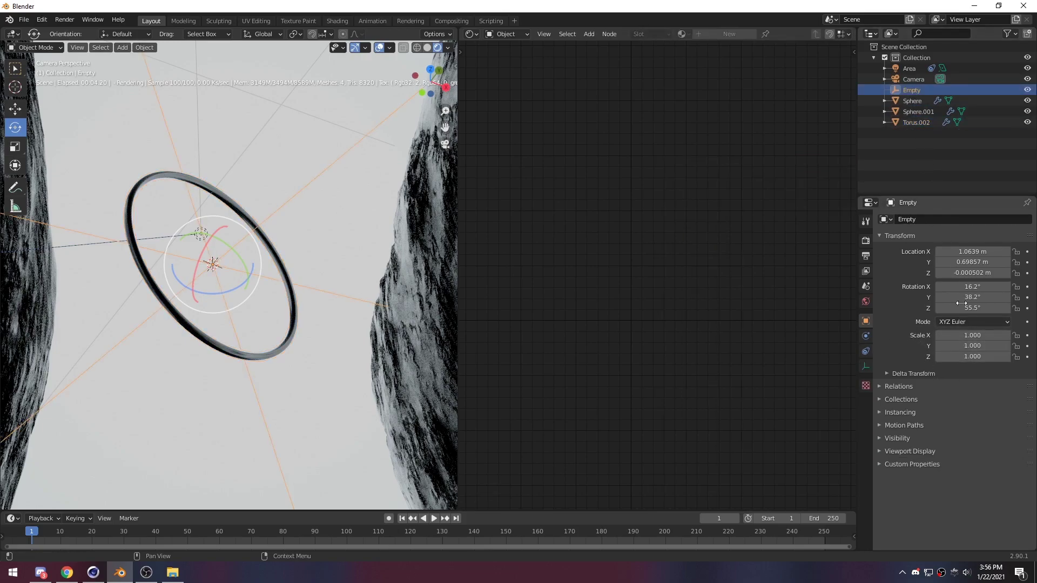
left_click(916, 122)
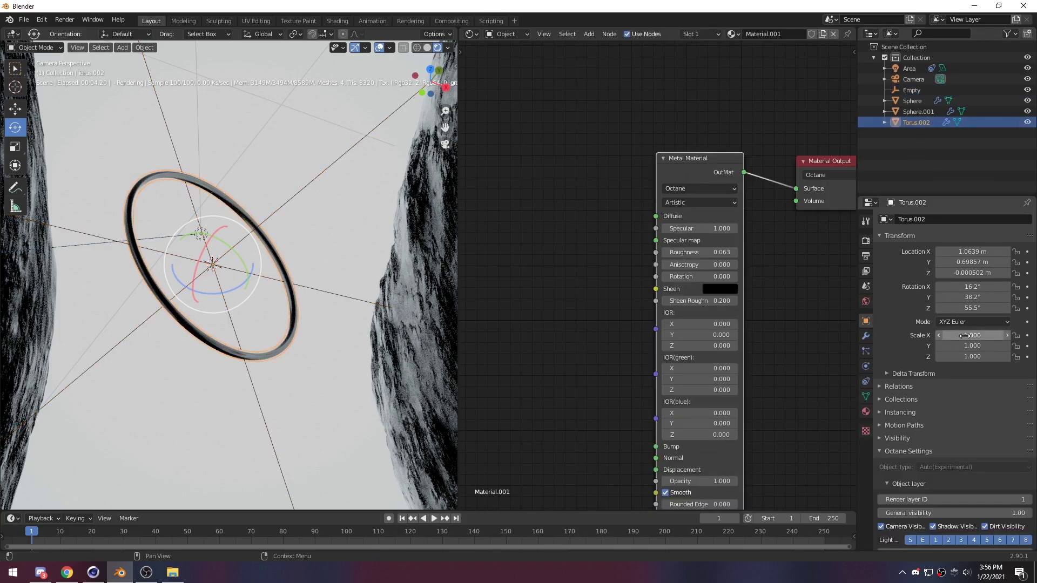
mouse_move(965, 336)
left_mouse_down()
mouse_move(930, 354)
mouse_move(986, 335)
left_mouse_up()
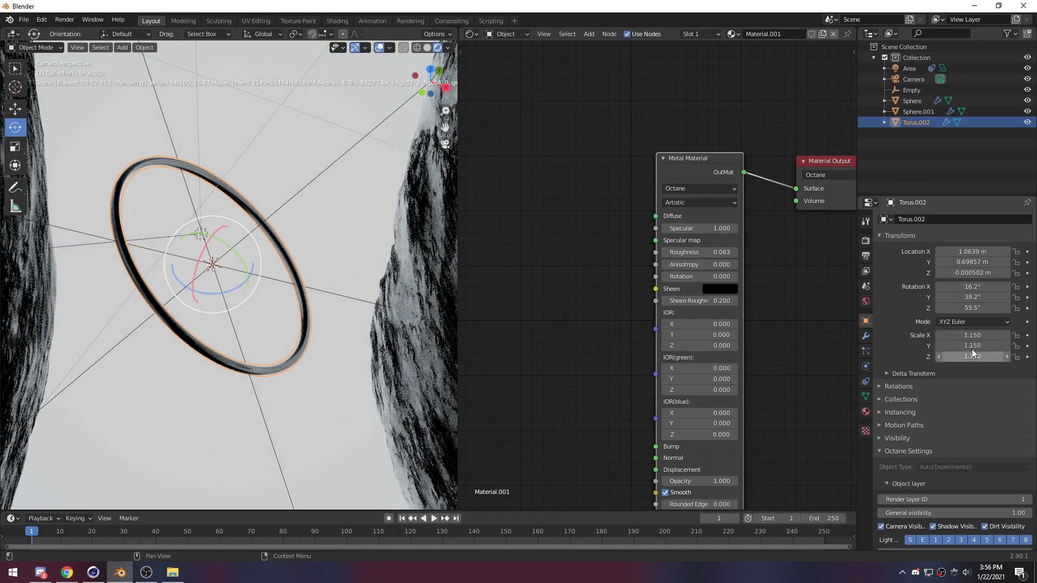
left_click(913, 90)
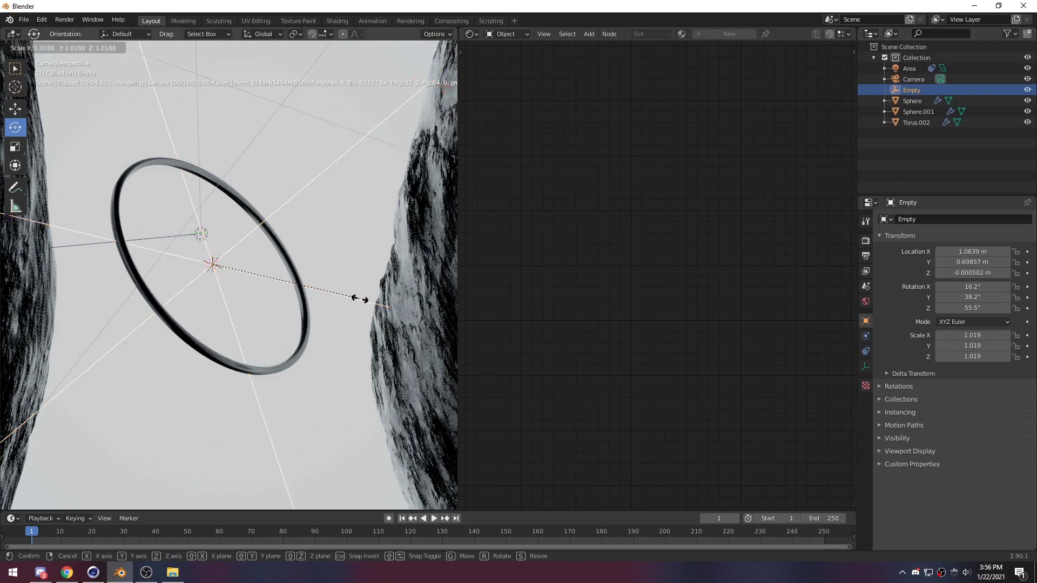
left_click(921, 123)
key("s")
left_click(390, 261)
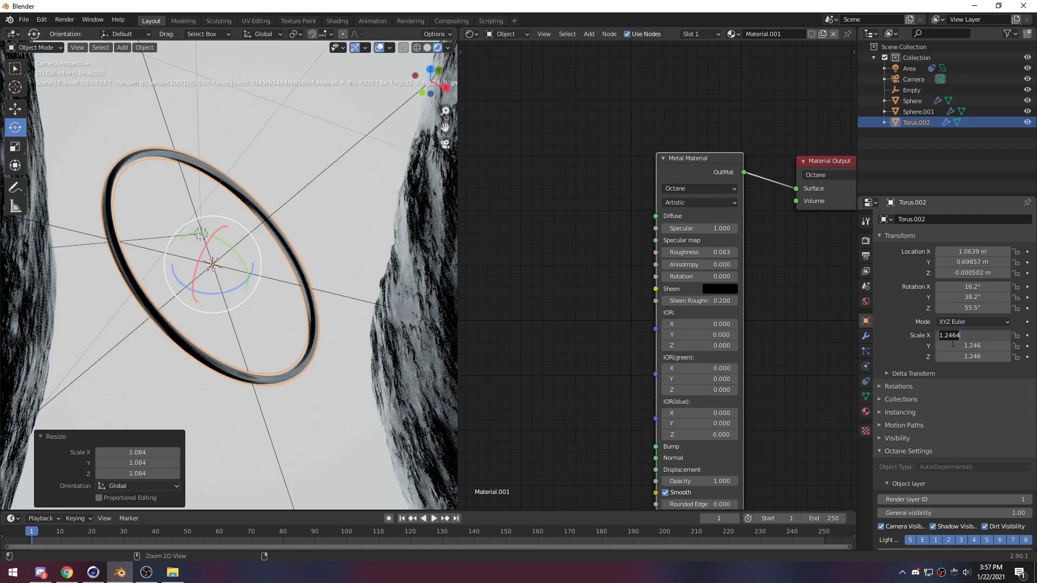
key("Return")
Set the Empty's X, Y and Z scale to 1.246.
left_click(912, 91)
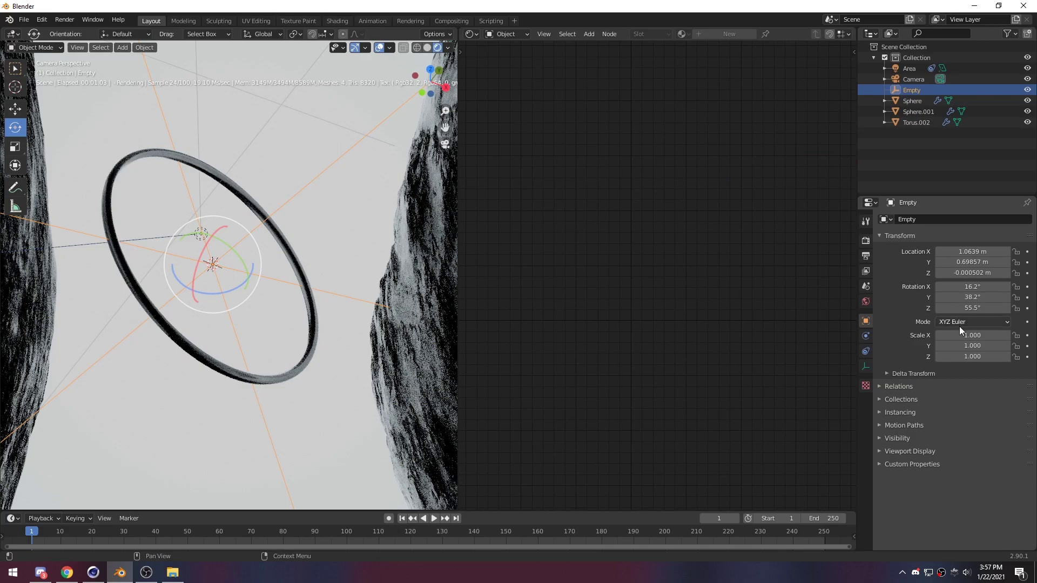
left_click_drag(971, 335, 971, 357)
type("1.246")
key("Return")
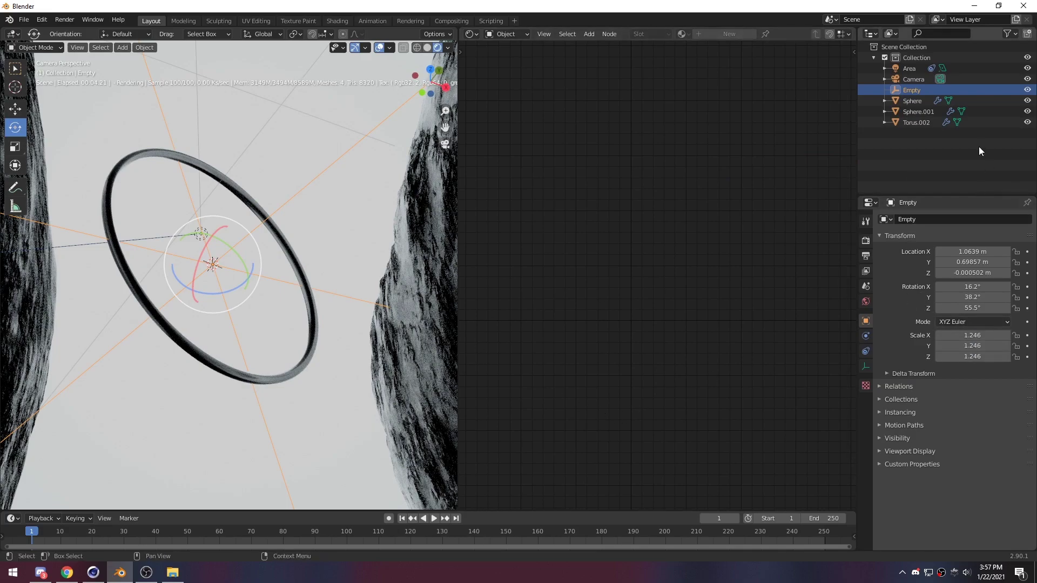
Add an Array modifier to Torus.002 with Object Offset driven by the Empty.
left_click(912, 122)
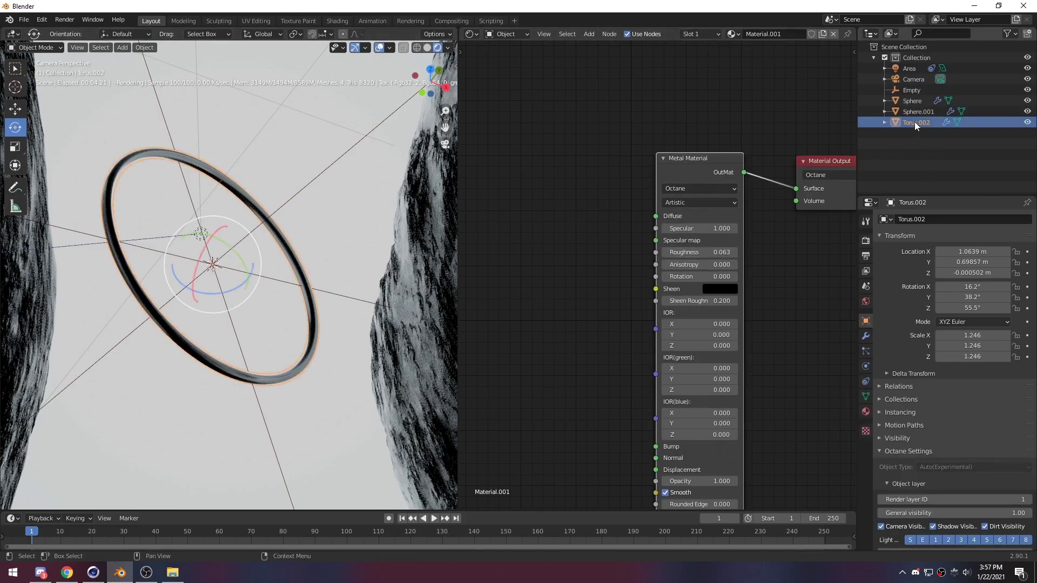
left_click(865, 335)
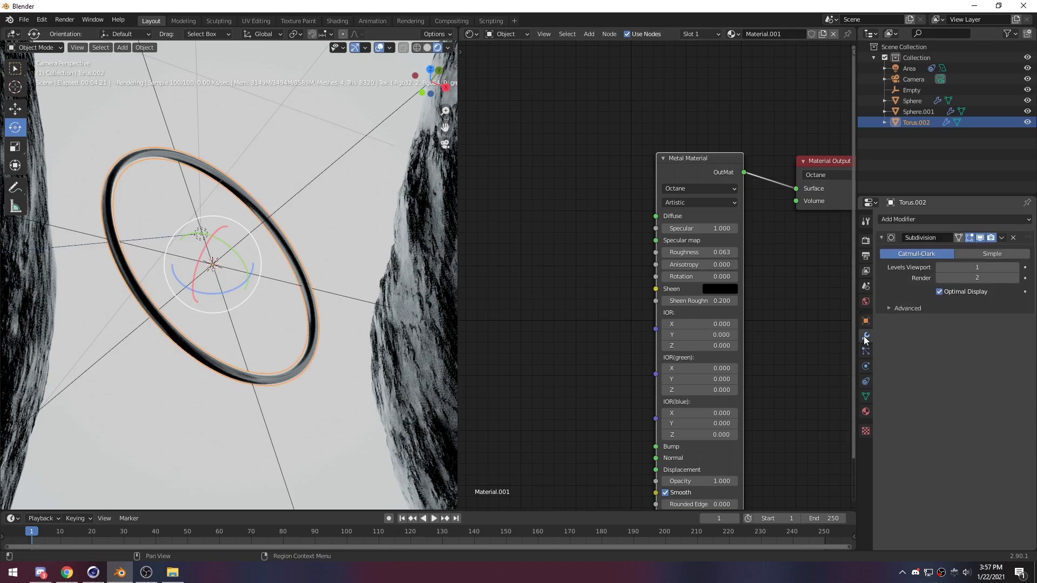
left_click(896, 220)
left_click(819, 244)
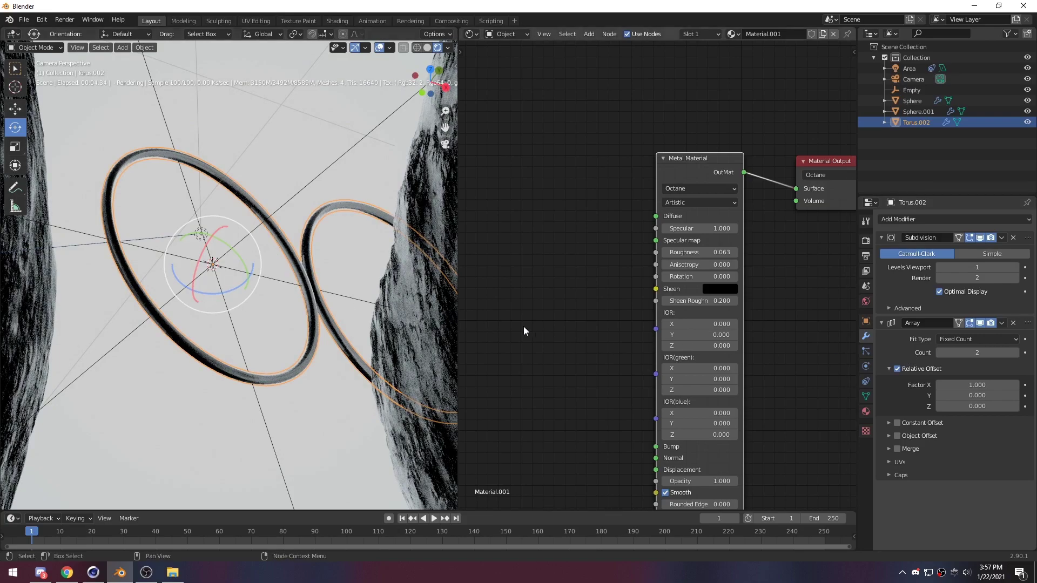
left_click(889, 436)
left_click(897, 436)
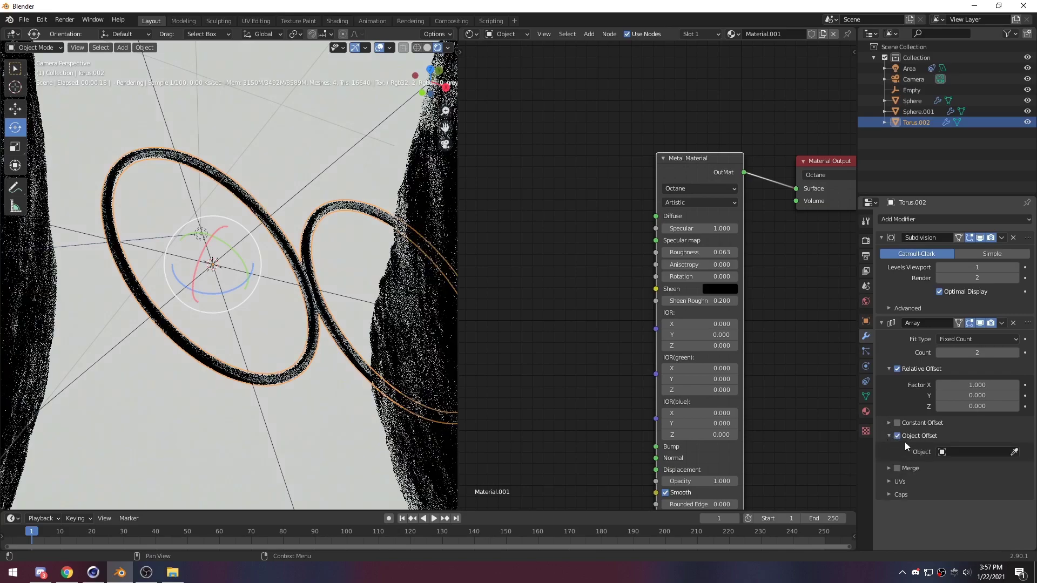
left_click(969, 452)
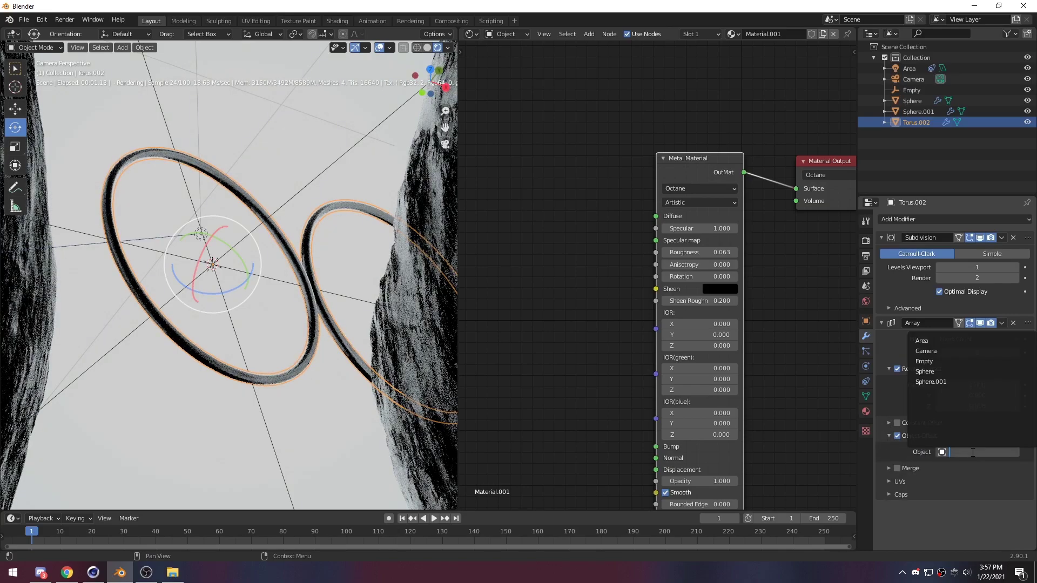
left_click(925, 361)
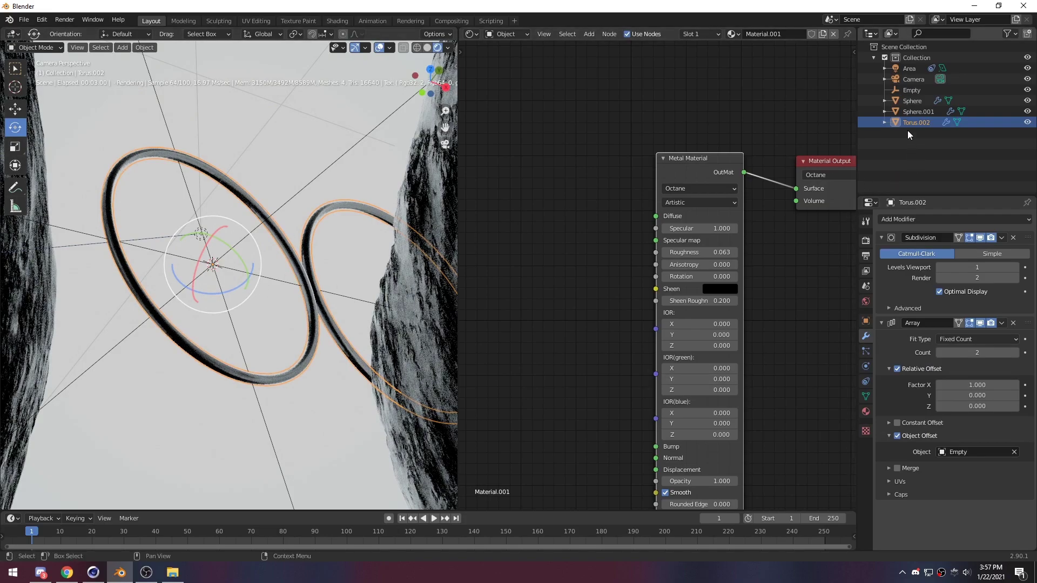
Set the Empty's uniform scale to 1.246.
left_click(911, 89)
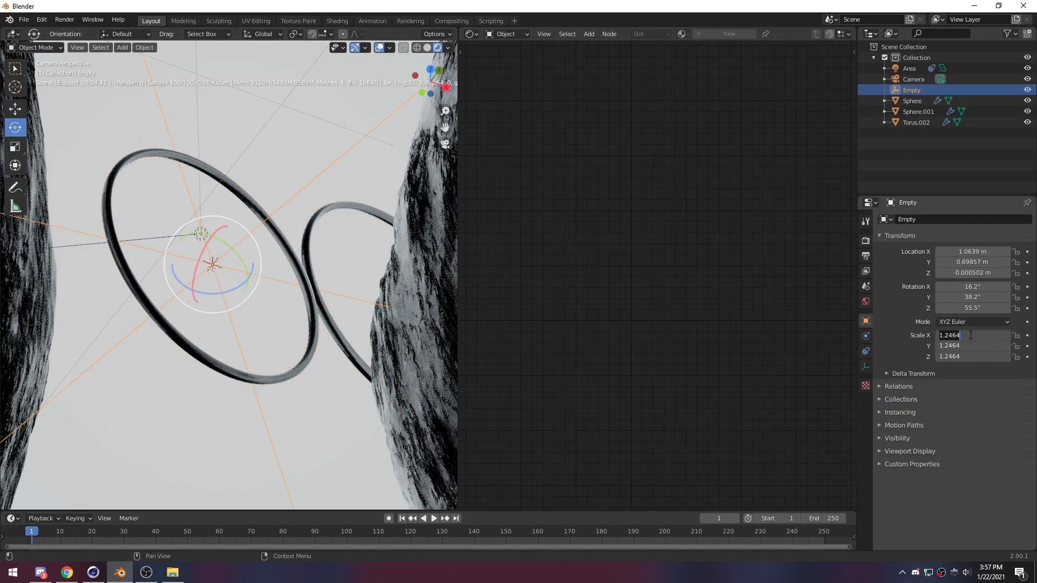
type("1.0")
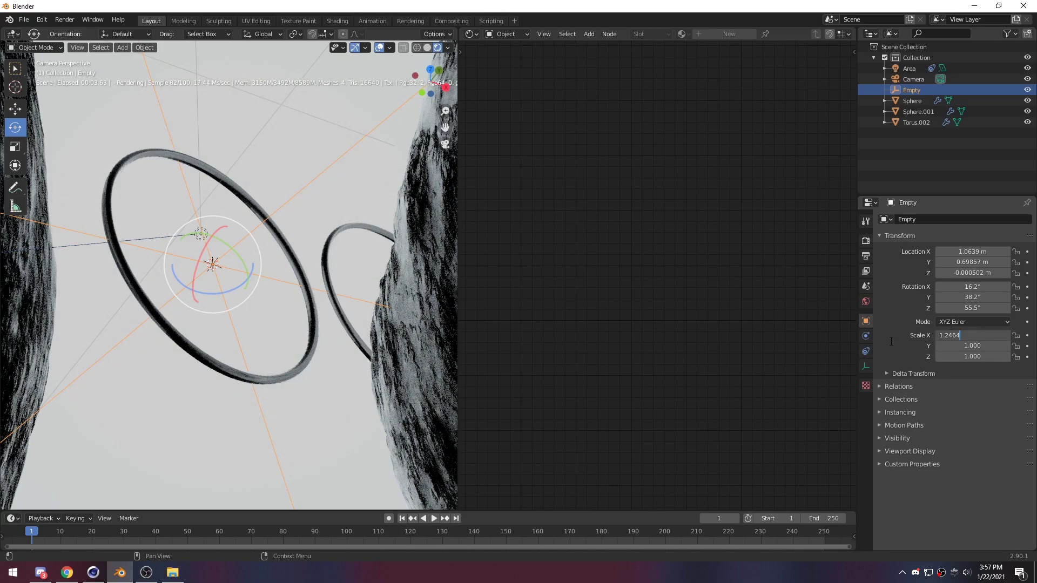
key("Return")
left_click_drag(982, 338, 982, 356)
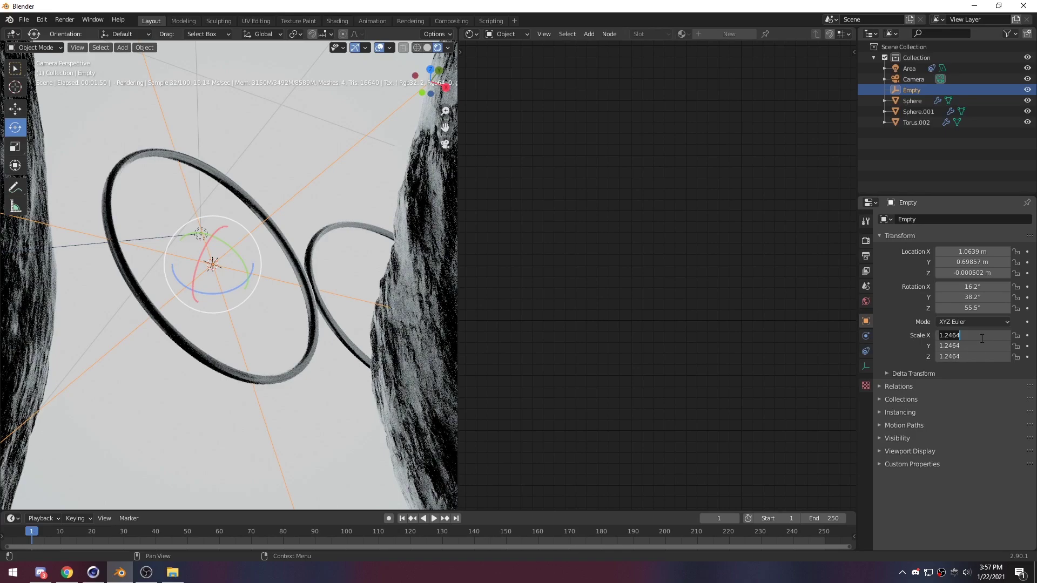
key("Return")
left_click(888, 183)
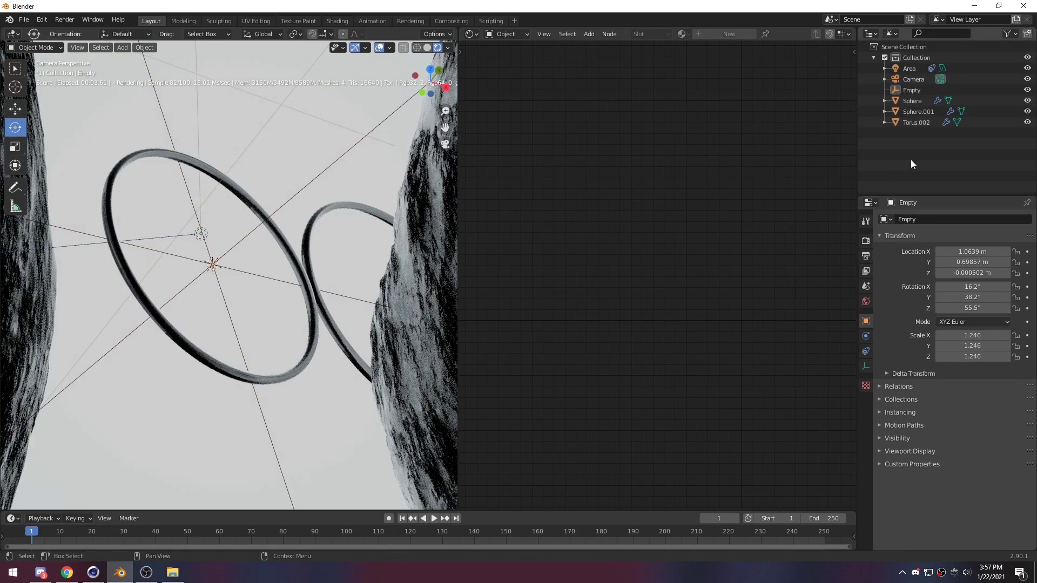
Set the array's Relative Offset X factor to 0 and raise the count to 15.
left_click(918, 111)
left_click(915, 123)
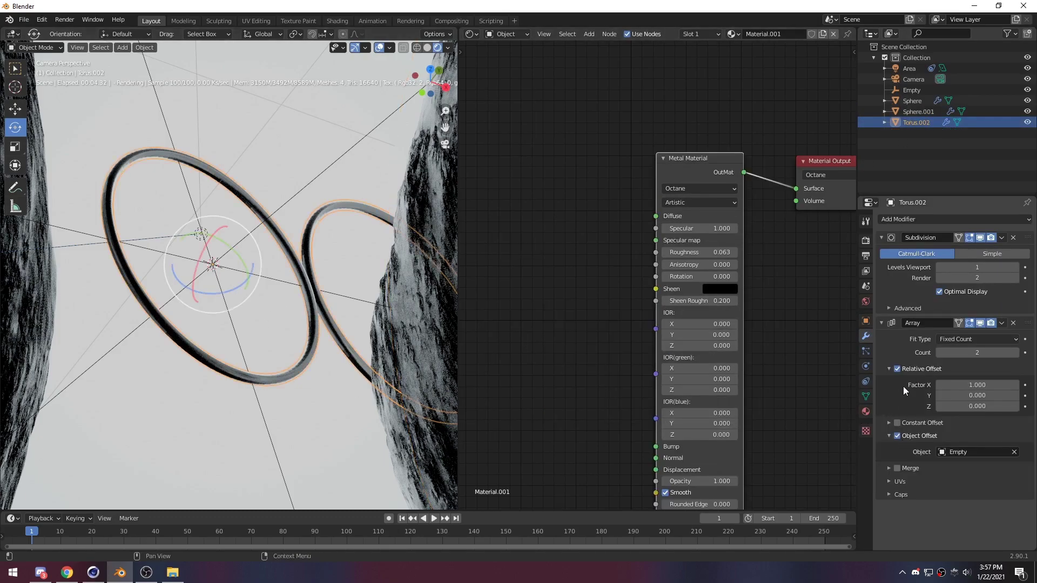
left_click(897, 369)
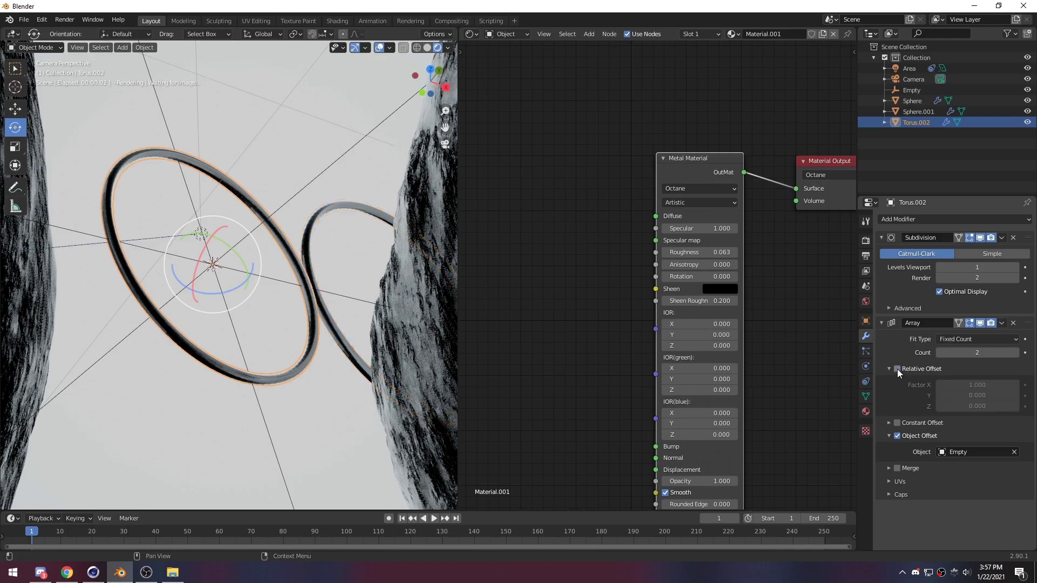
left_click(897, 370)
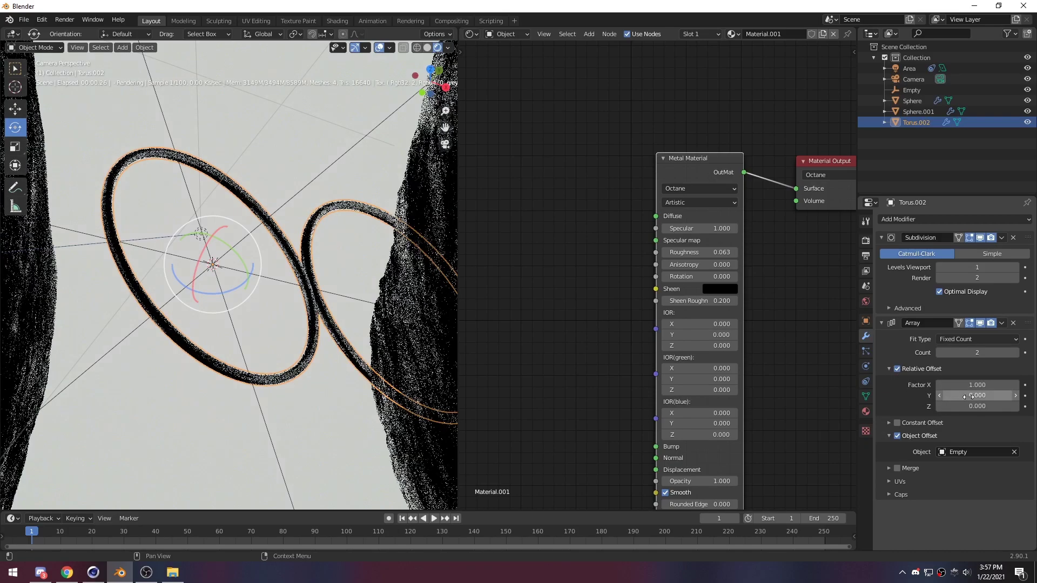
left_click(980, 385)
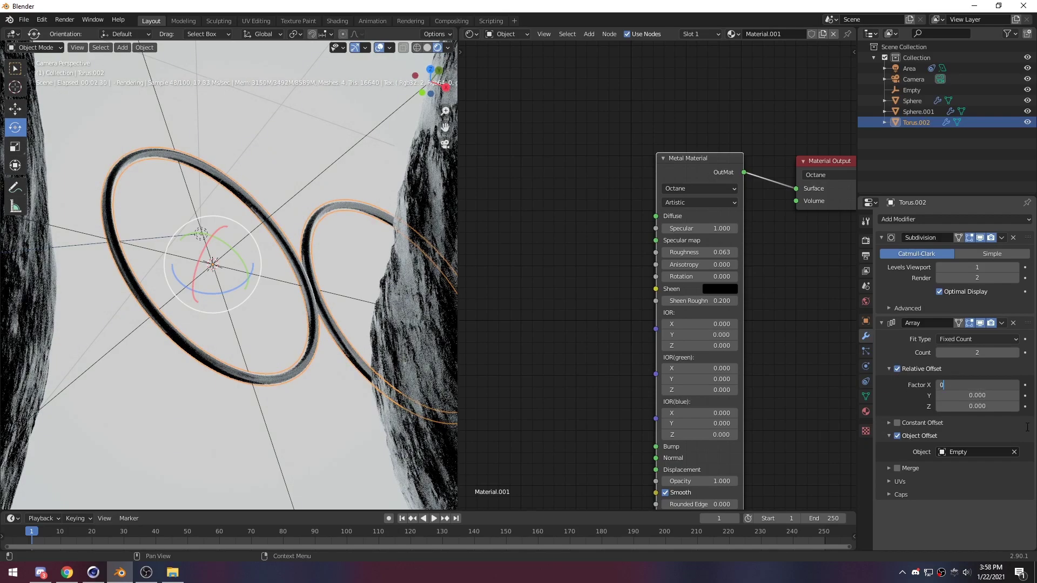
type("0")
key("Return")
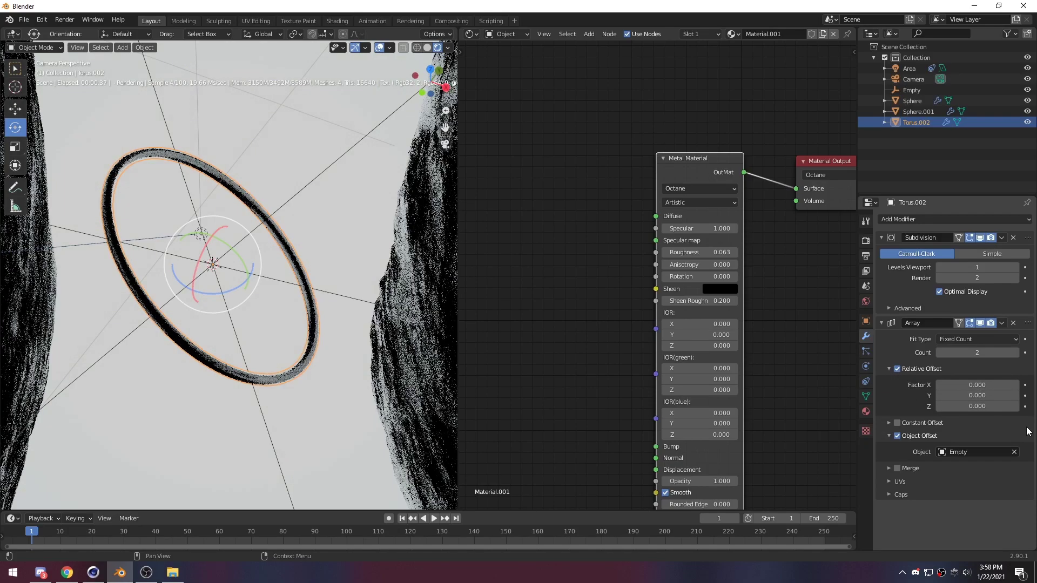
left_click(888, 369)
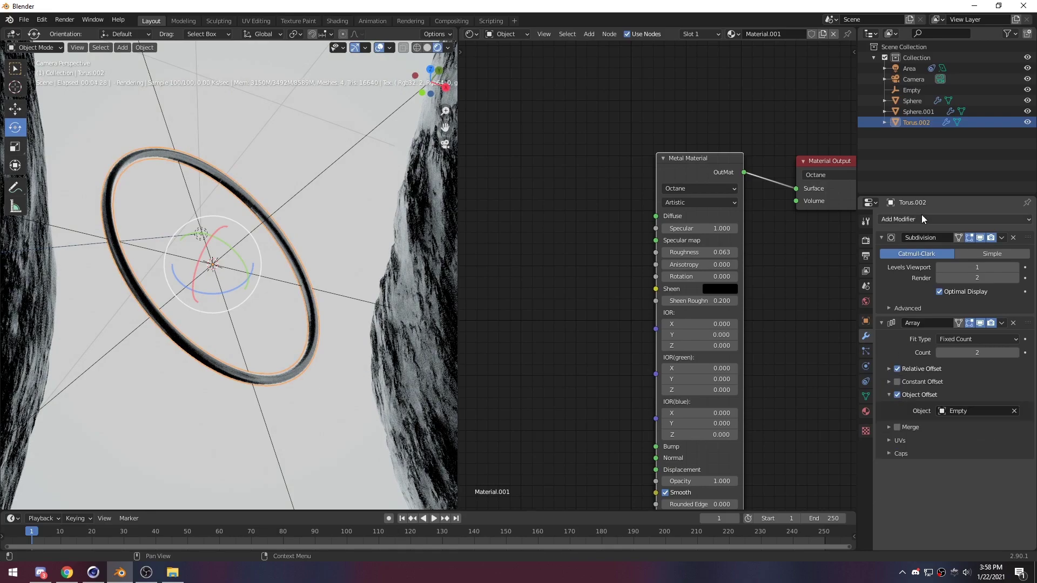
left_click(888, 394)
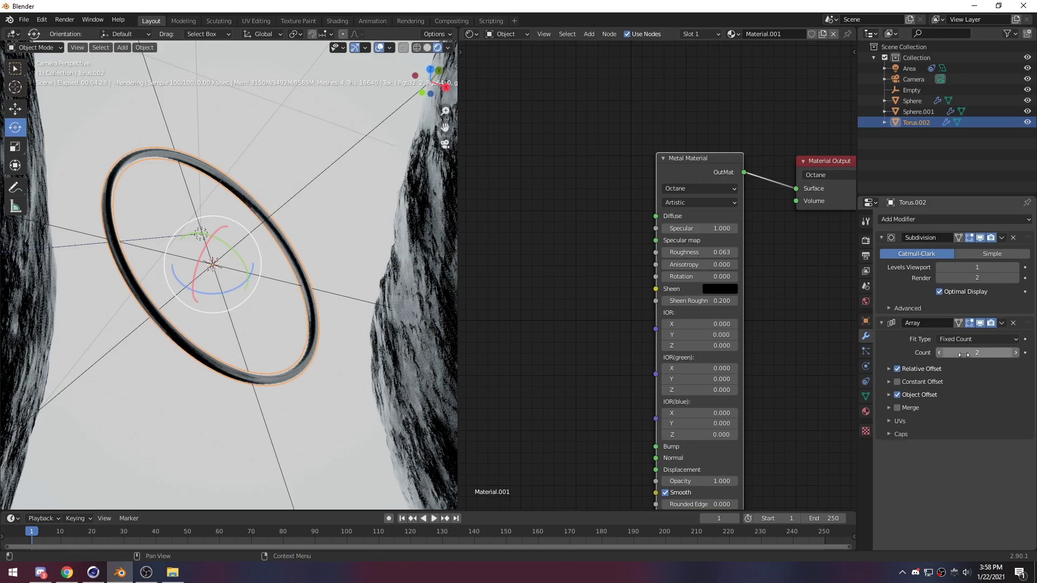
mouse_move(976, 354)
left_mouse_down()
mouse_move(1009, 355)
mouse_move(978, 358)
left_mouse_up()
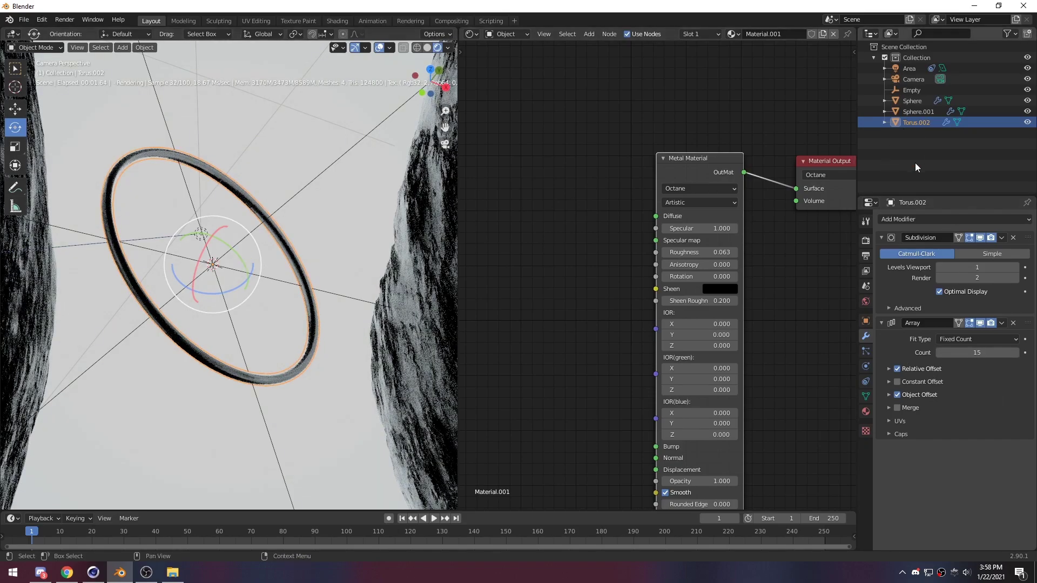
Scale the Empty down to 1.117.
left_click(913, 90)
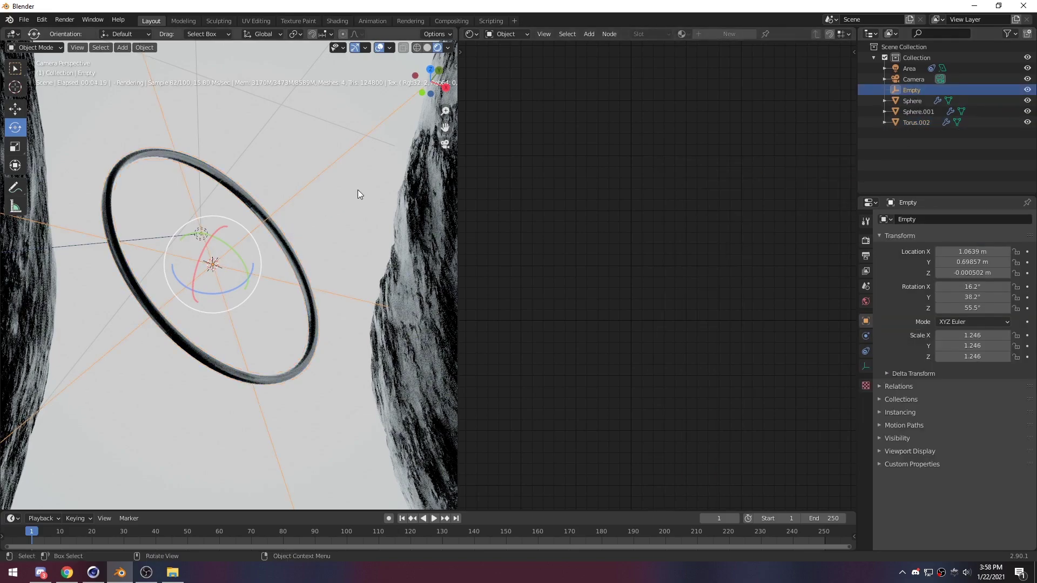
key("s")
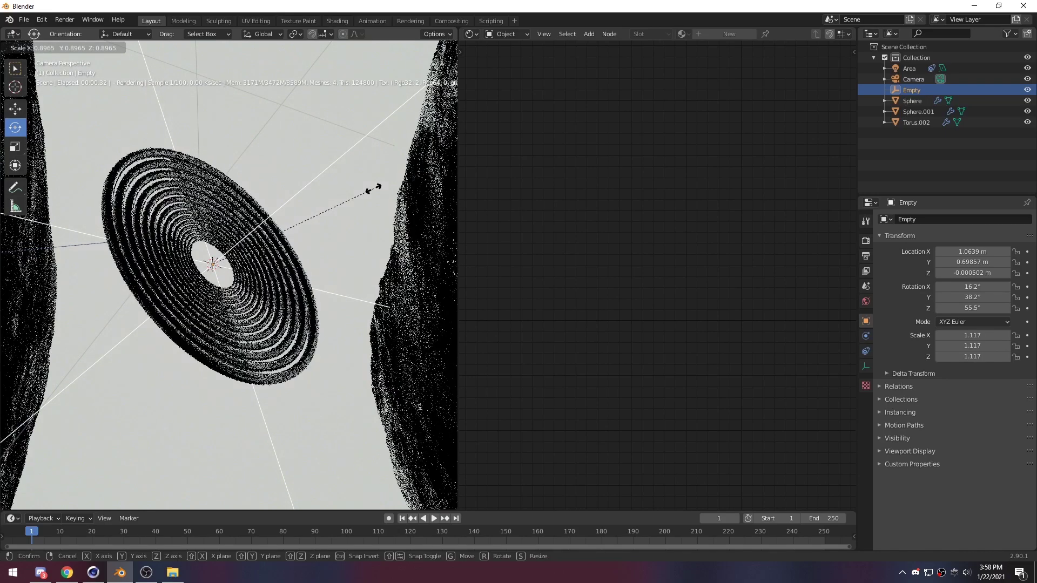
left_click(373, 188)
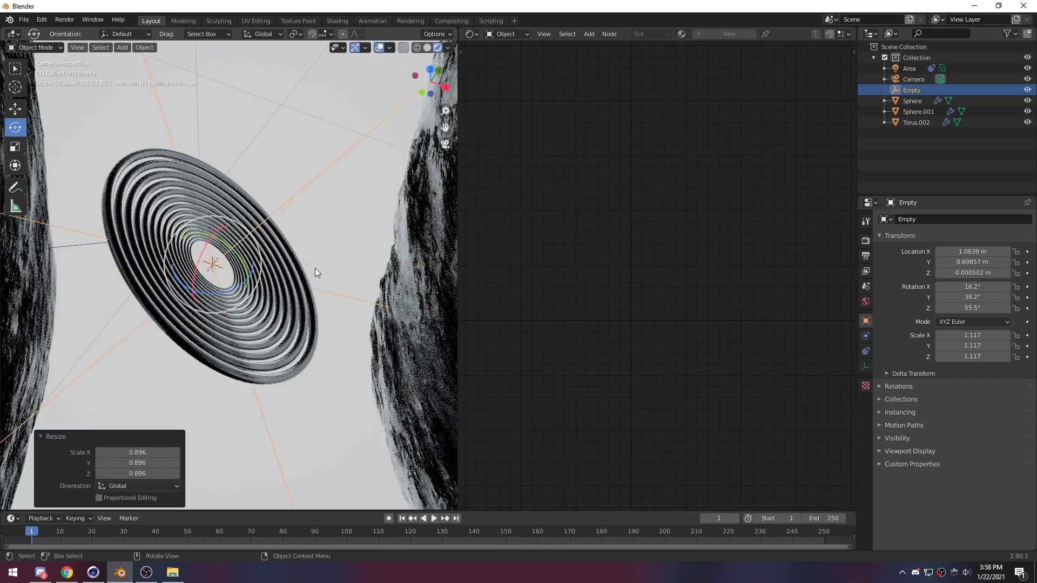
Tilt the Empty slightly to about 18.5°, 32.9°, 52.7° so the rings spiral.
scroll(316, 268, "up", 4)
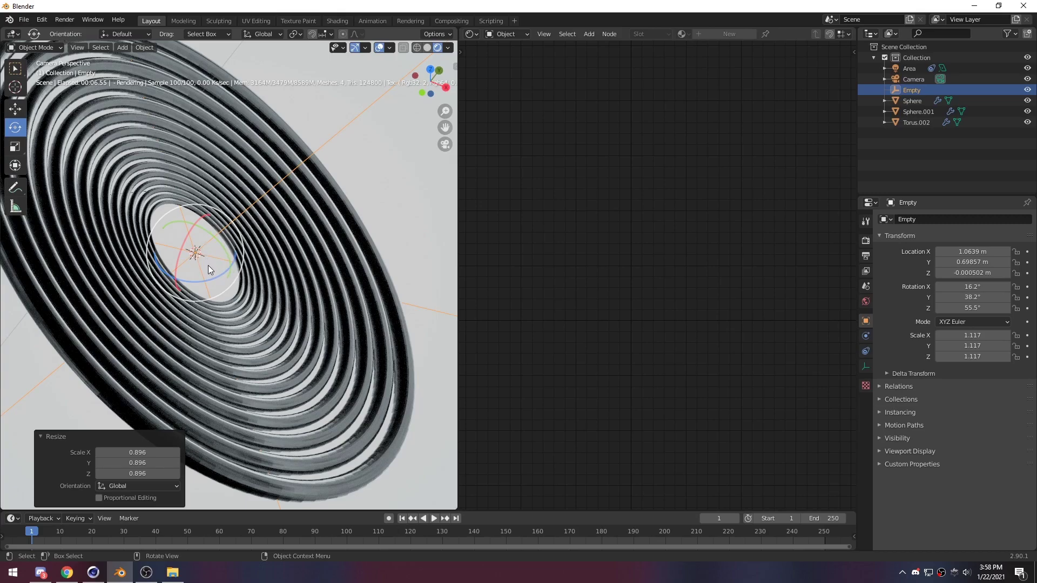
left_click_drag(210, 263, 221, 274)
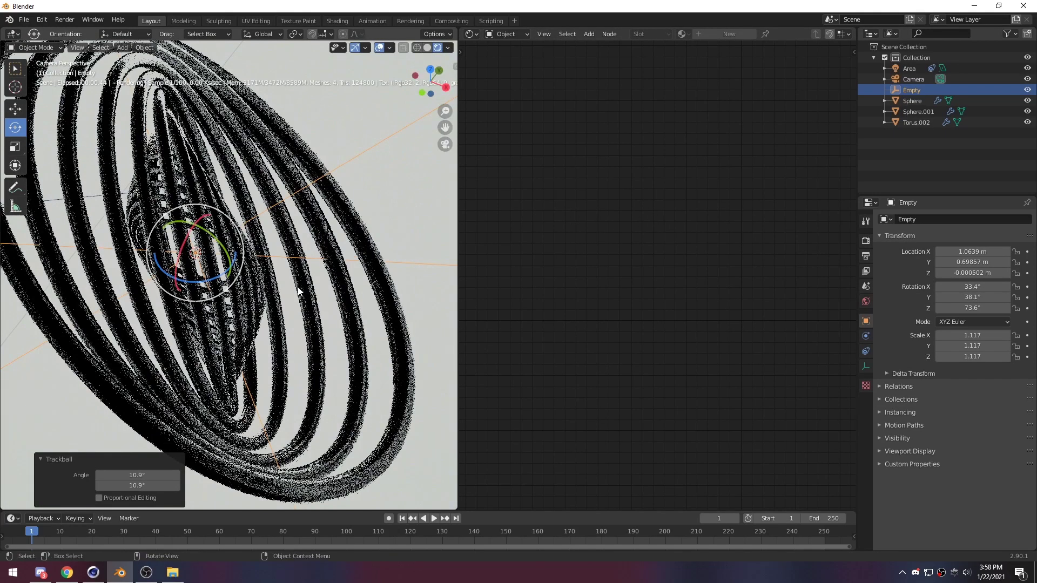
scroll(297, 290, "down", 2)
key("ctrl+z")
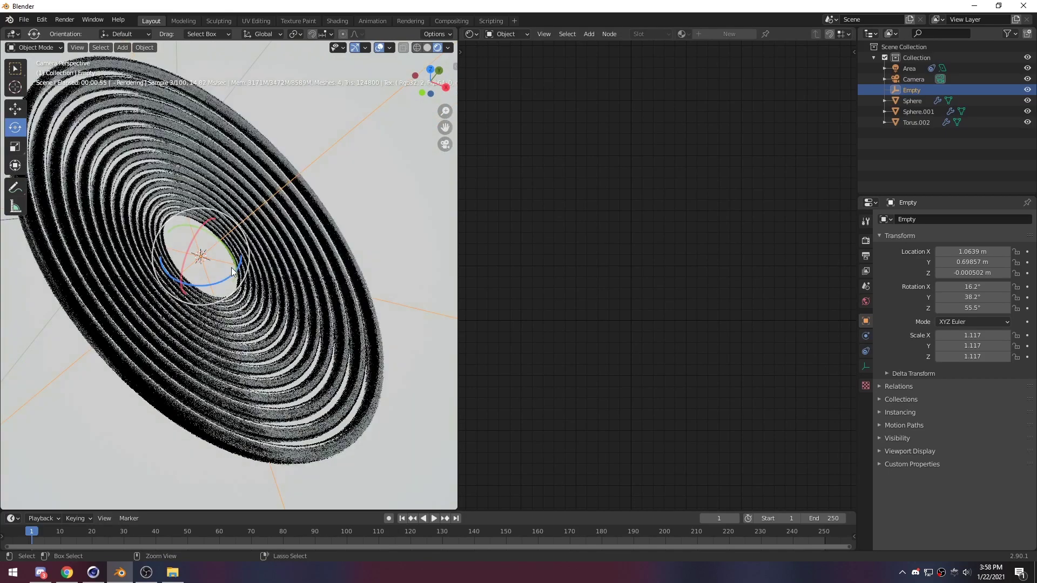
mouse_move(206, 242)
left_mouse_down()
mouse_move(195, 231)
mouse_move(205, 229)
mouse_move(196, 247)
mouse_move(205, 228)
mouse_move(215, 252)
left_mouse_up()
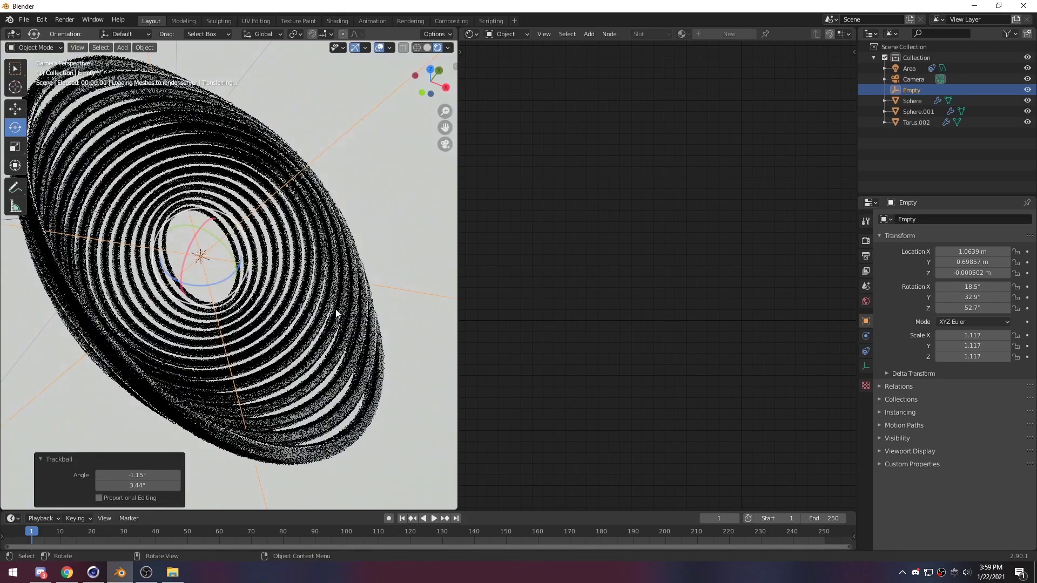
scroll(361, 315, "down", 1)
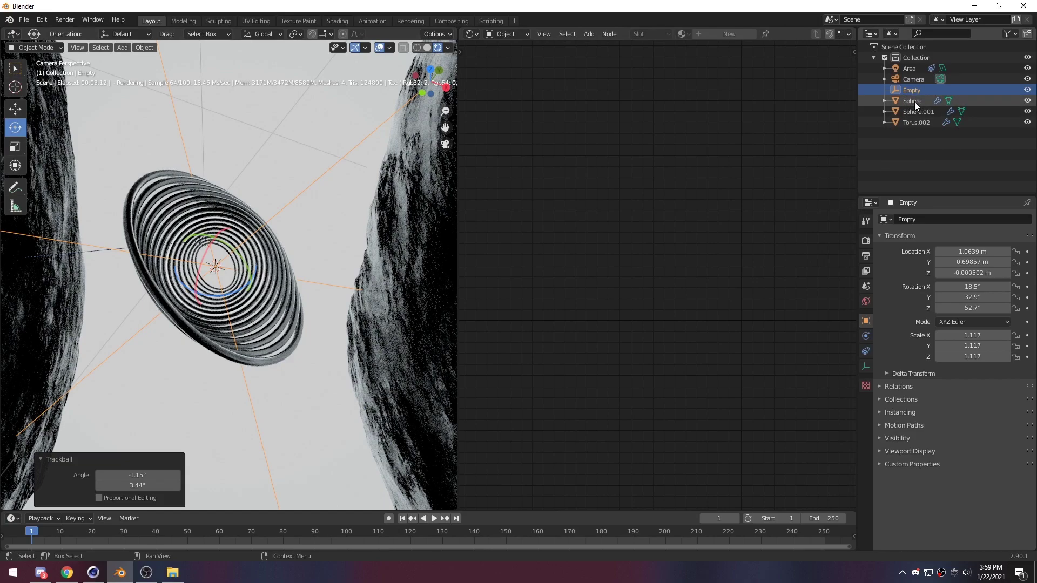
Set the Torus.002 array count to 10.
left_click(916, 122)
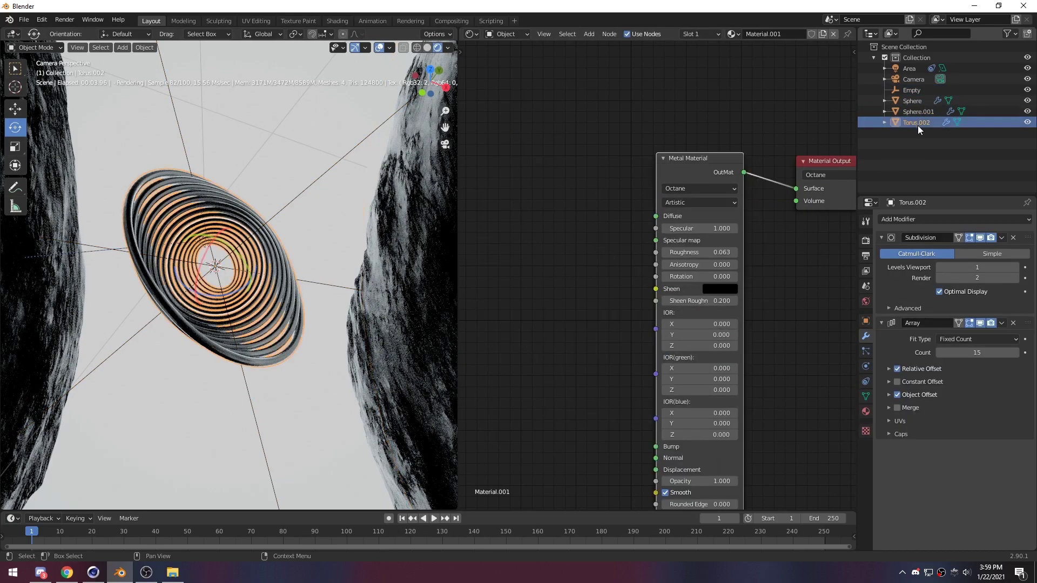
left_click(972, 352)
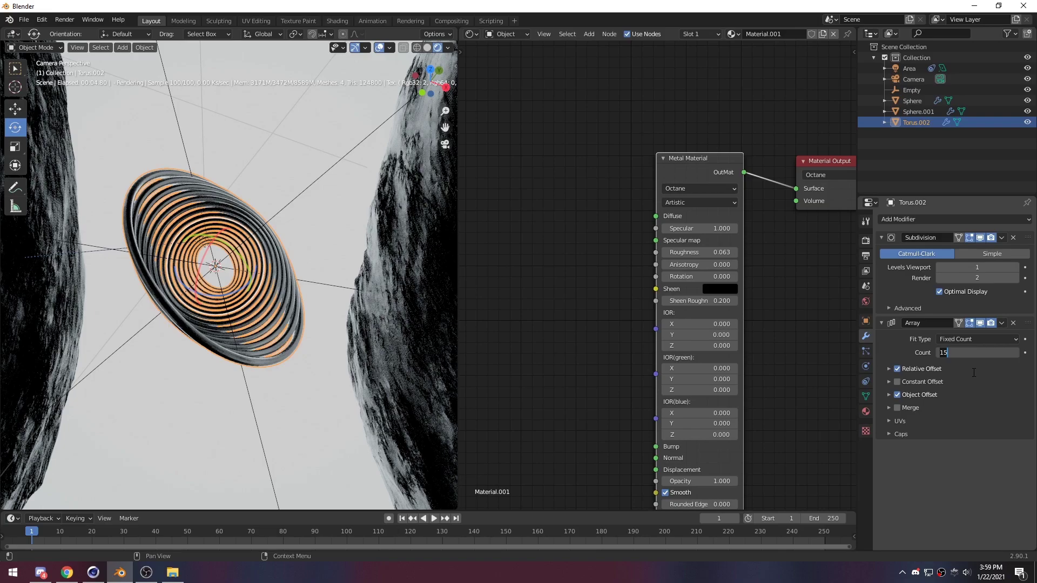
key("Return")
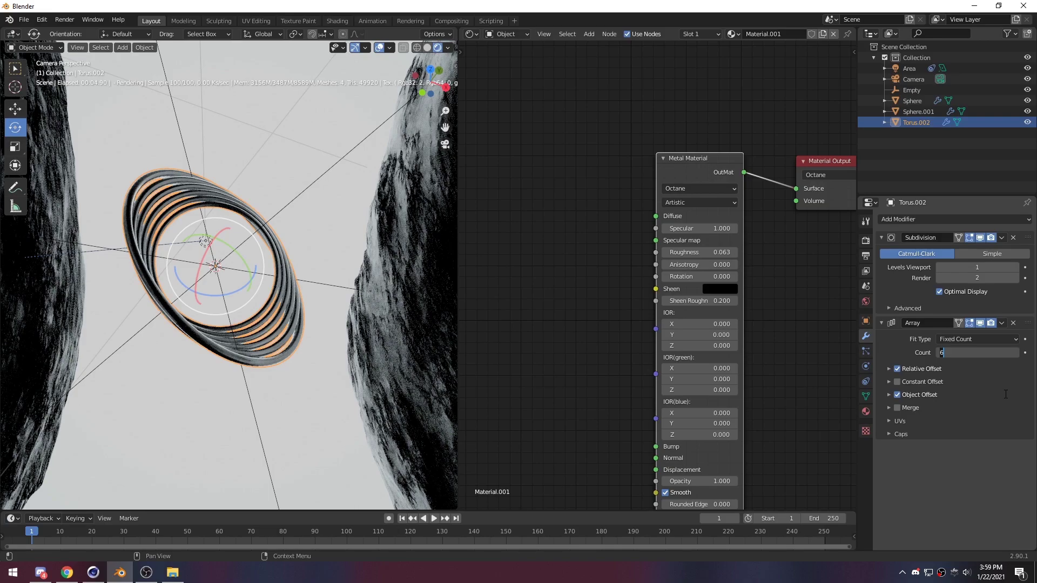
type("10")
key("Return")
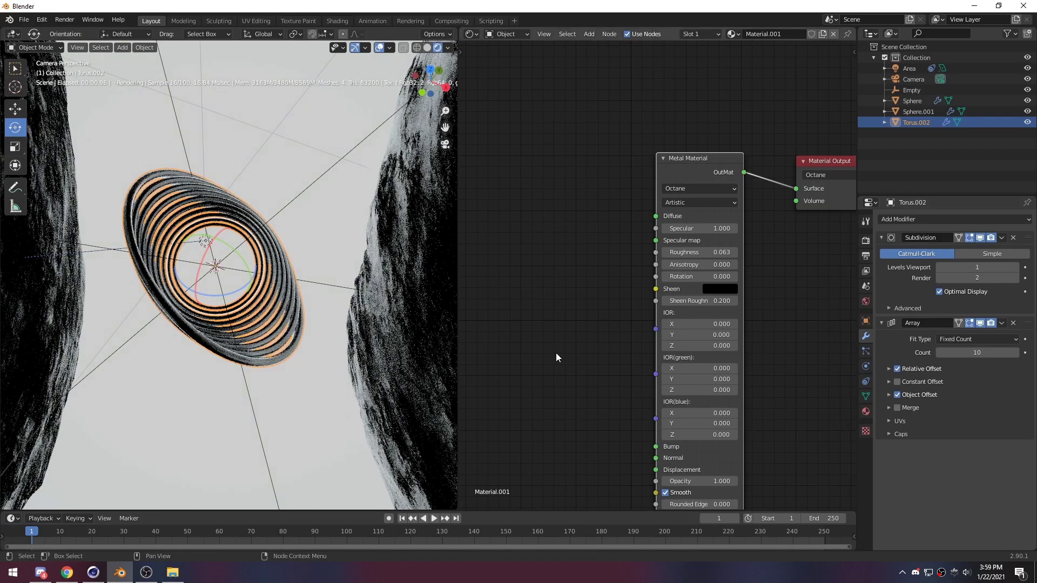
Shrink the Empty to scale 1.039 and tilt it to 19°, 27.8°, 48.5°.
left_click(293, 204)
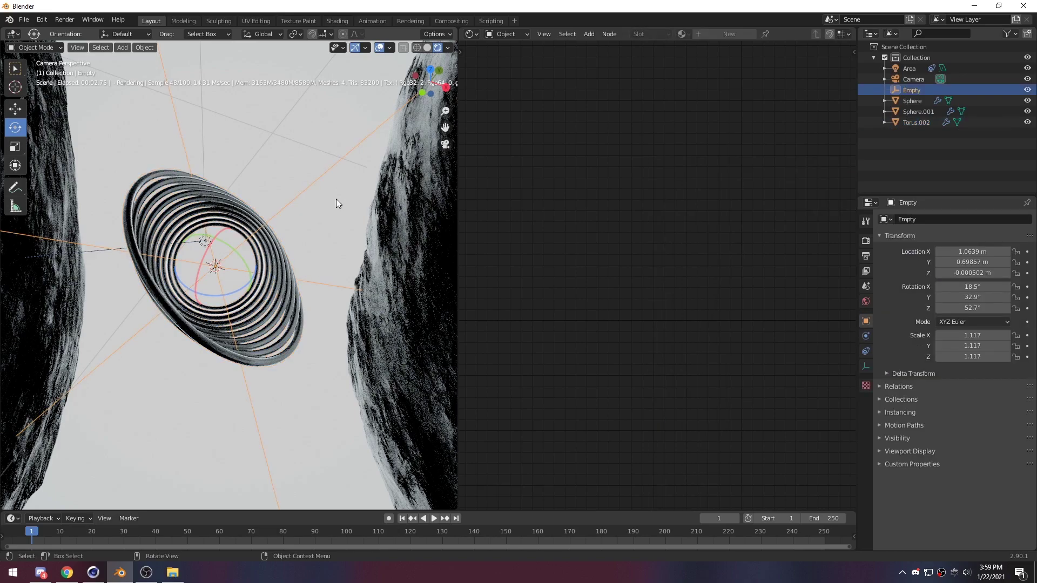
key("s")
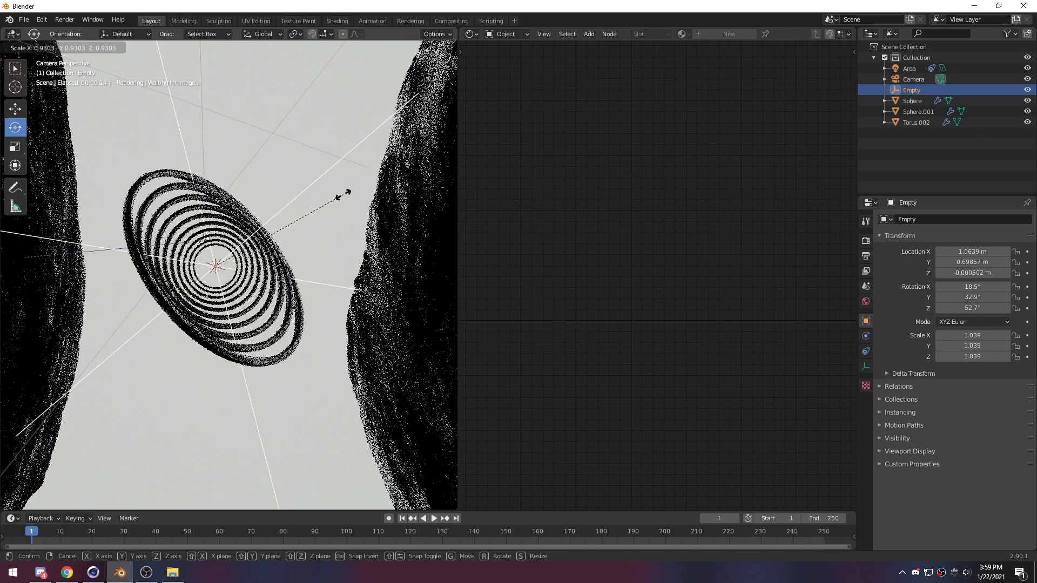
left_click(343, 195)
scroll(212, 247, "up", 4)
left_click_drag(213, 248, 204, 252)
scroll(276, 291, "down", 1)
scroll(321, 401, "down", 5)
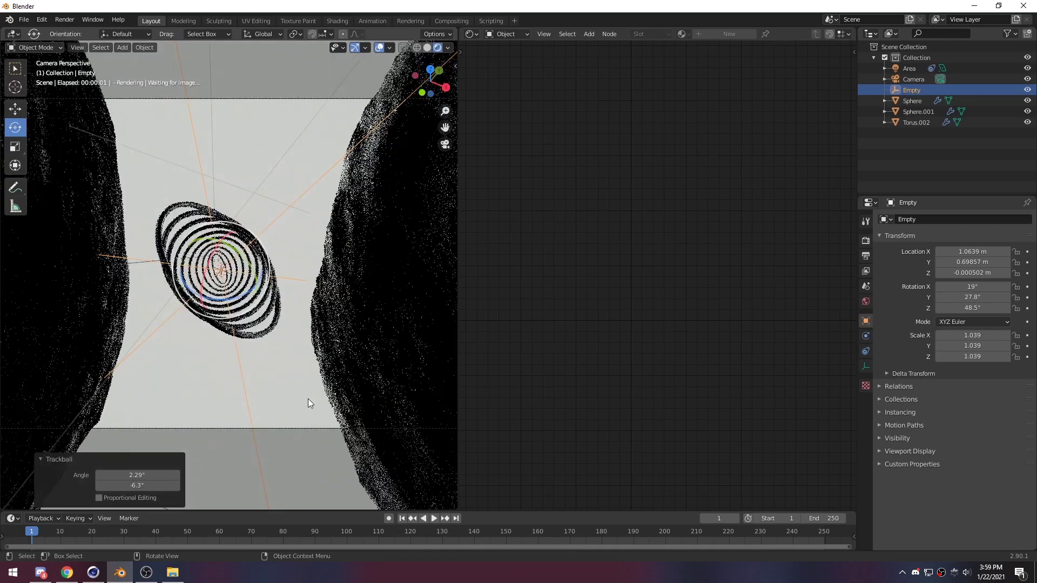
scroll(279, 406, "up", 8)
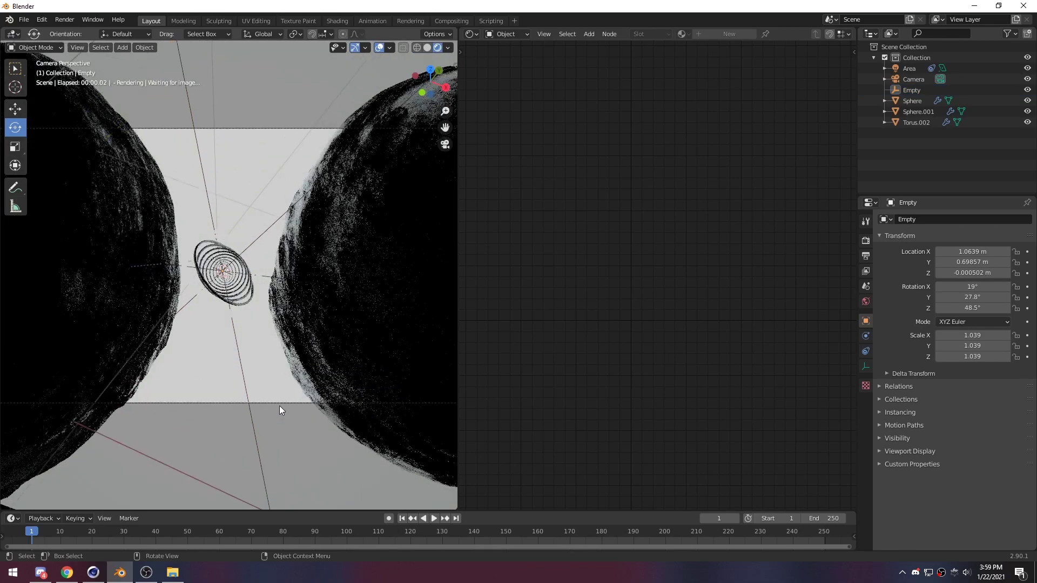
Tilt the Empty further to about 14.5°, 28.7°, 46° rotation.
left_click(224, 270)
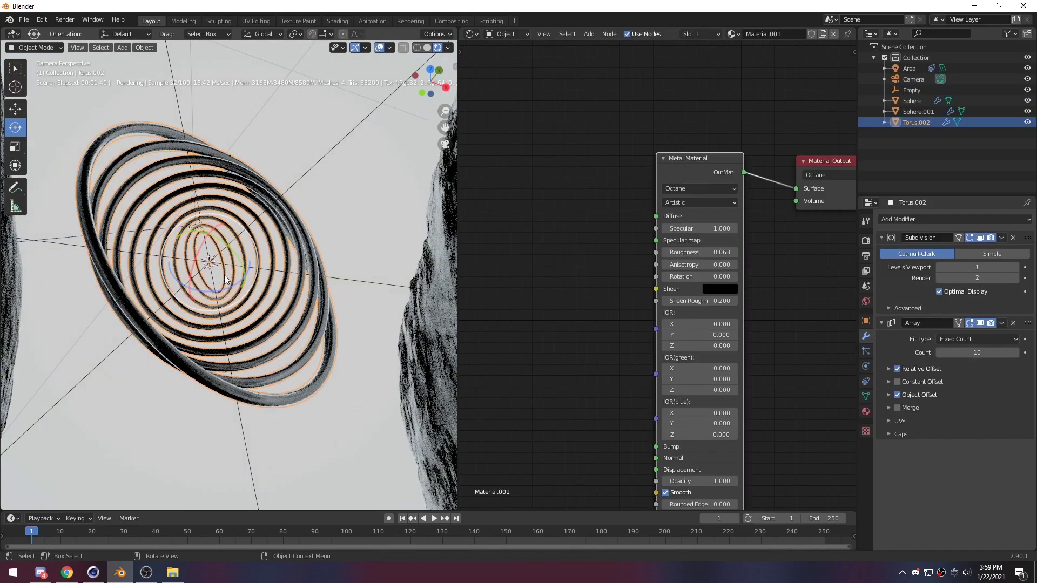
left_click_drag(196, 254, 221, 286)
key("ctrl+z")
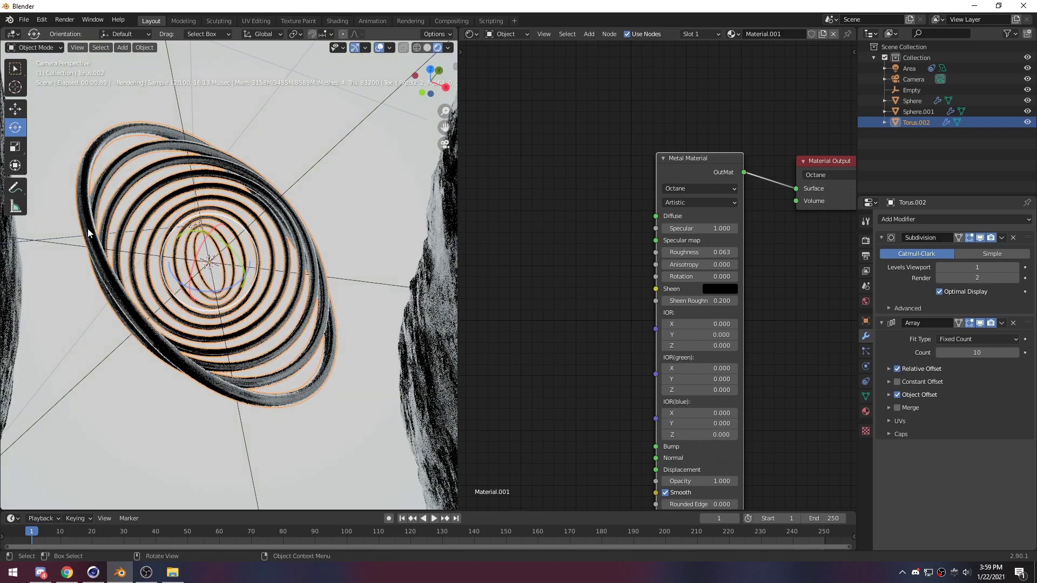
left_click(328, 151)
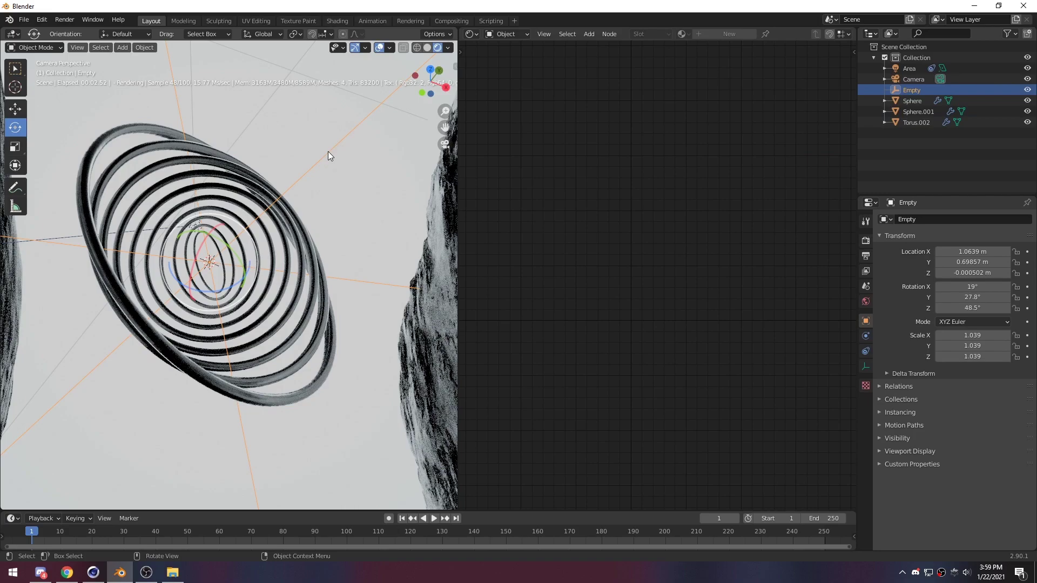
left_click_drag(205, 259, 212, 278)
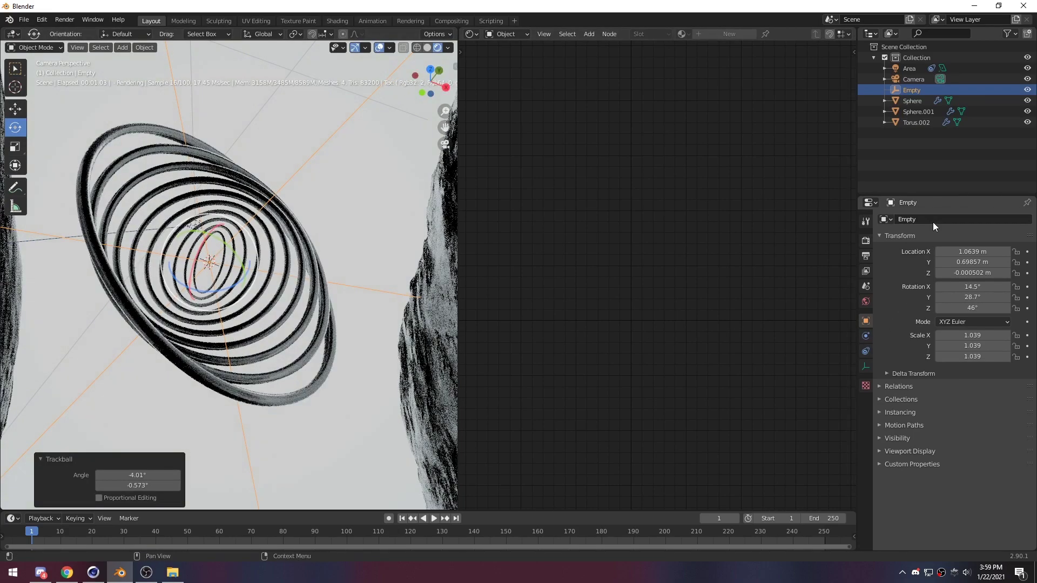
Raise the Torus.002 array count to 13.
left_click(917, 122)
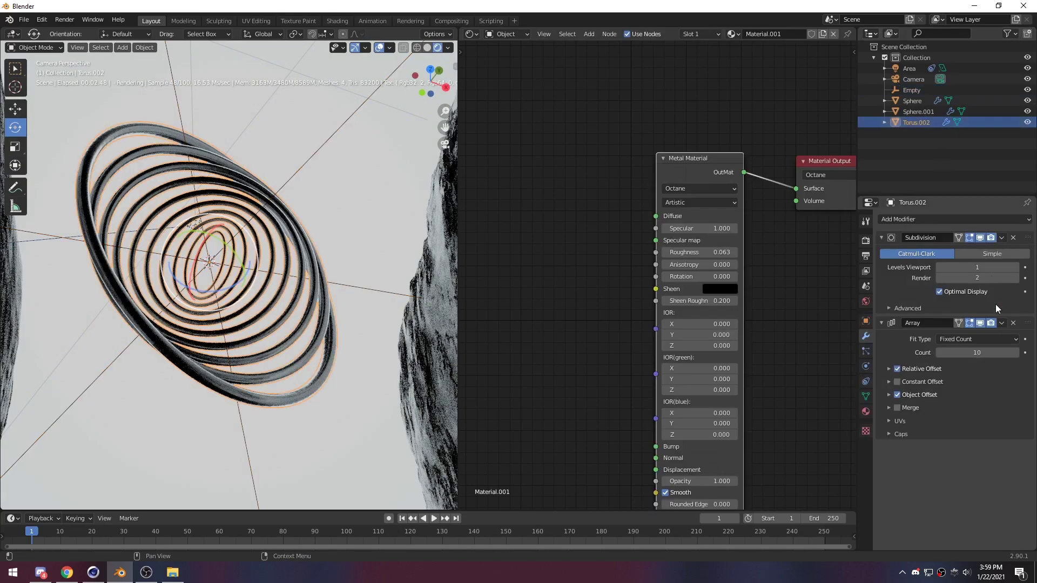
left_click(1016, 353)
left_click(1016, 352)
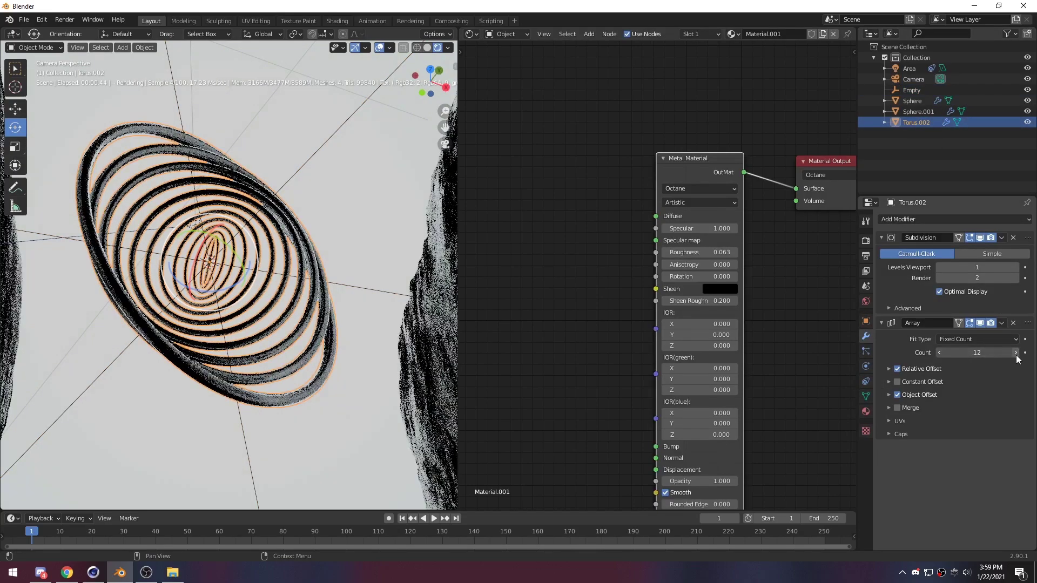
left_click(1016, 353)
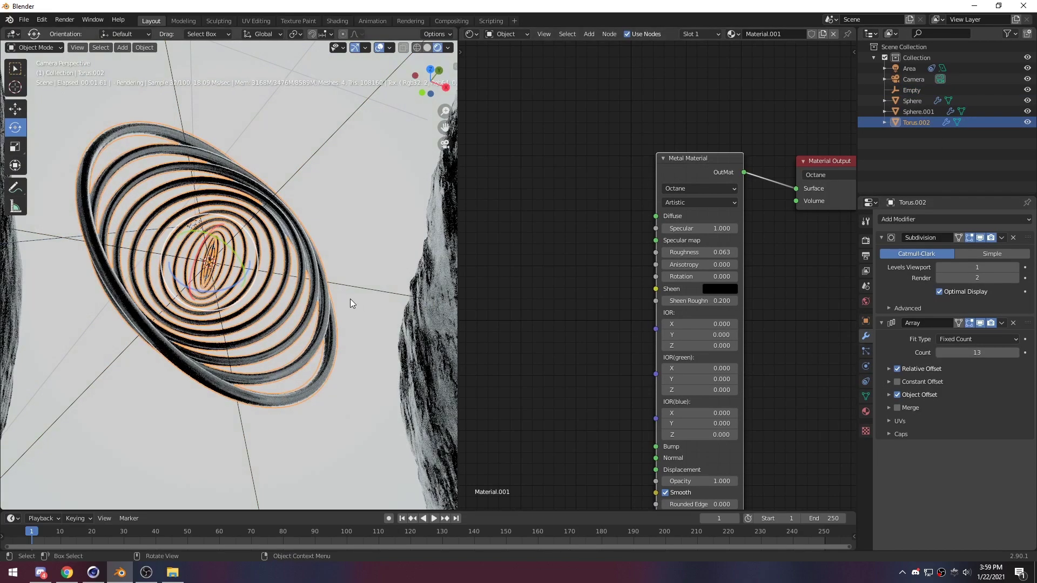
Scale the Empty to 1.080.
left_click(292, 177)
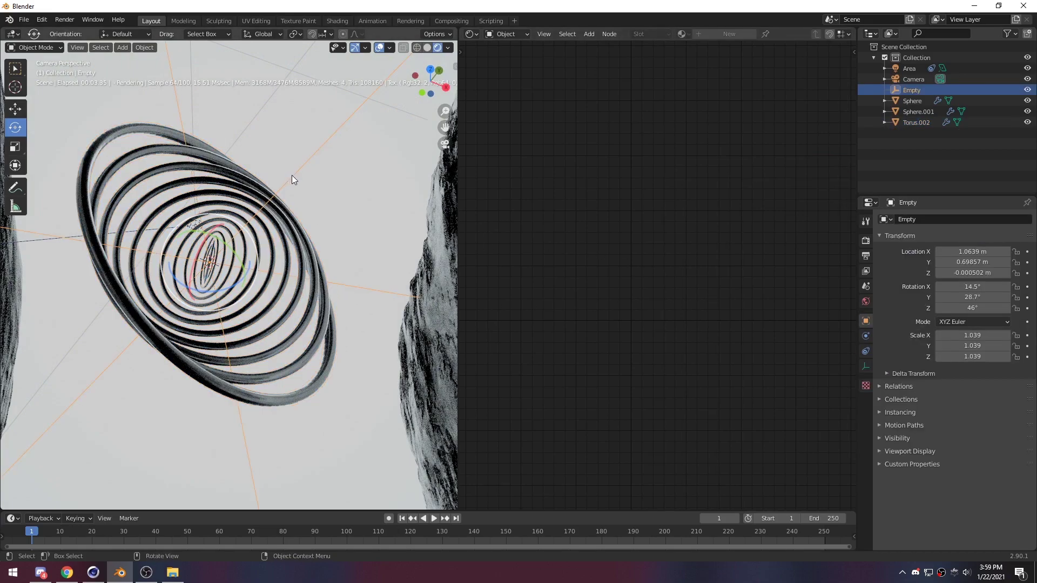
key("s")
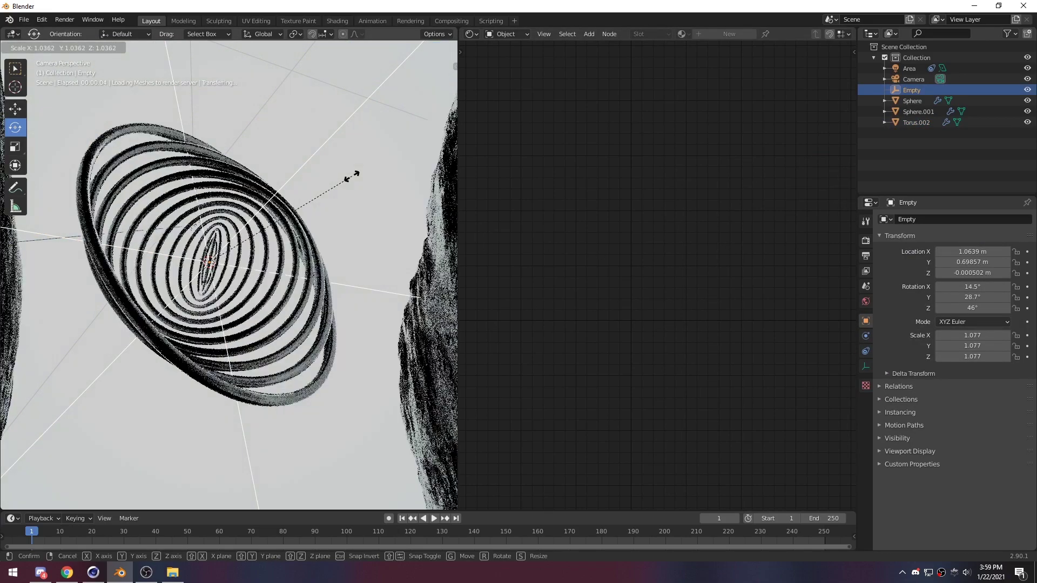
left_click(352, 177)
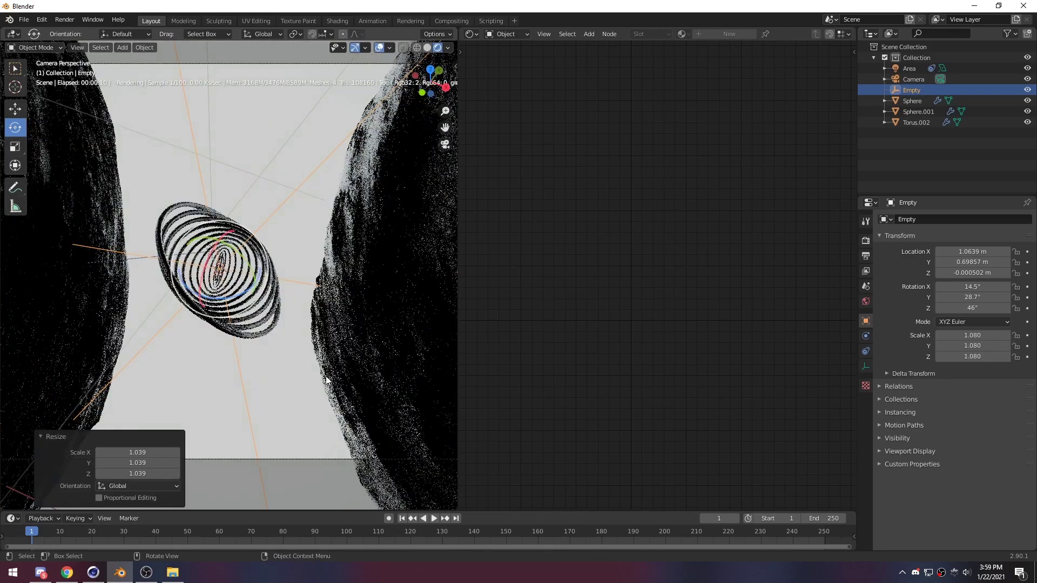
left_click(295, 392)
scroll(296, 399, "down", 3)
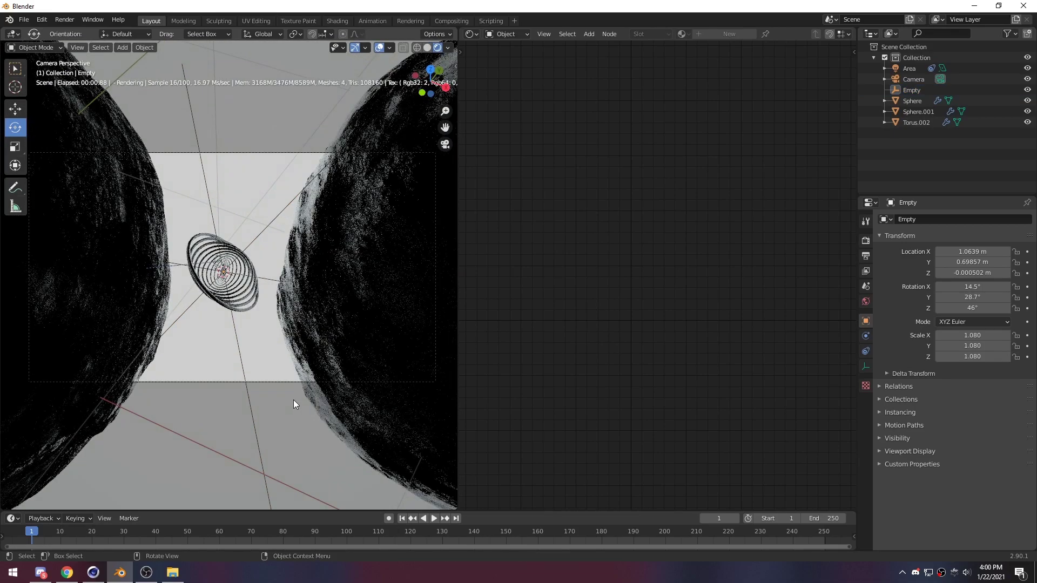
scroll(293, 403, "down", 2)
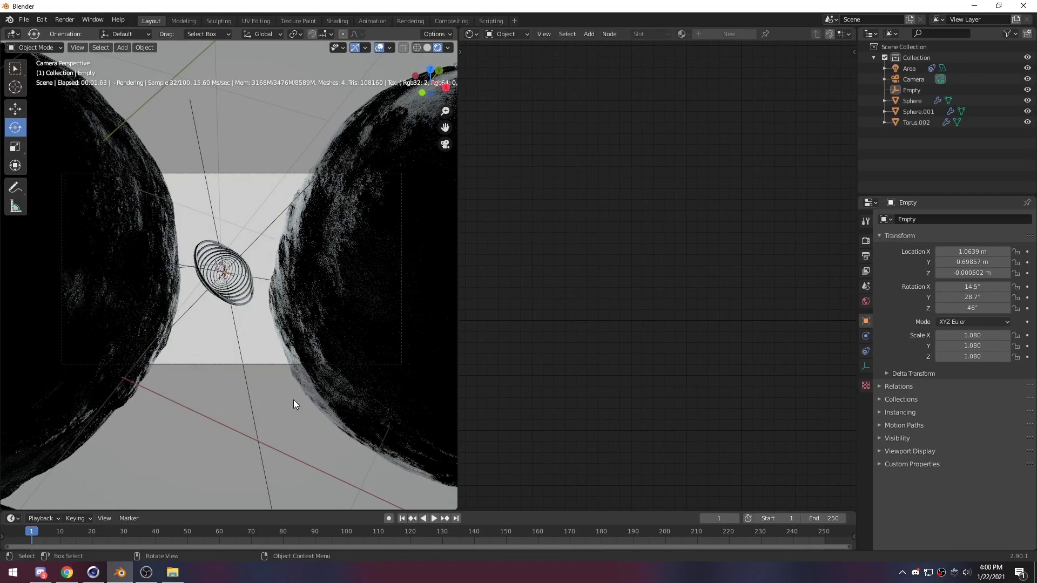
Set Octane's Max. samples to 1024 and bring up the save window with Ctrl+S.
left_click(865, 255)
left_click(866, 240)
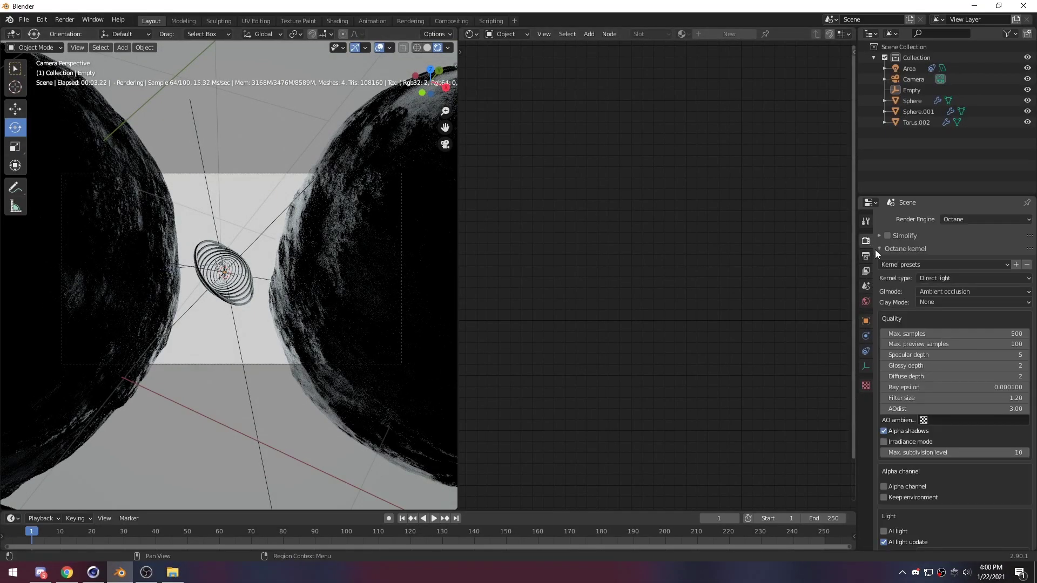
left_click(972, 333)
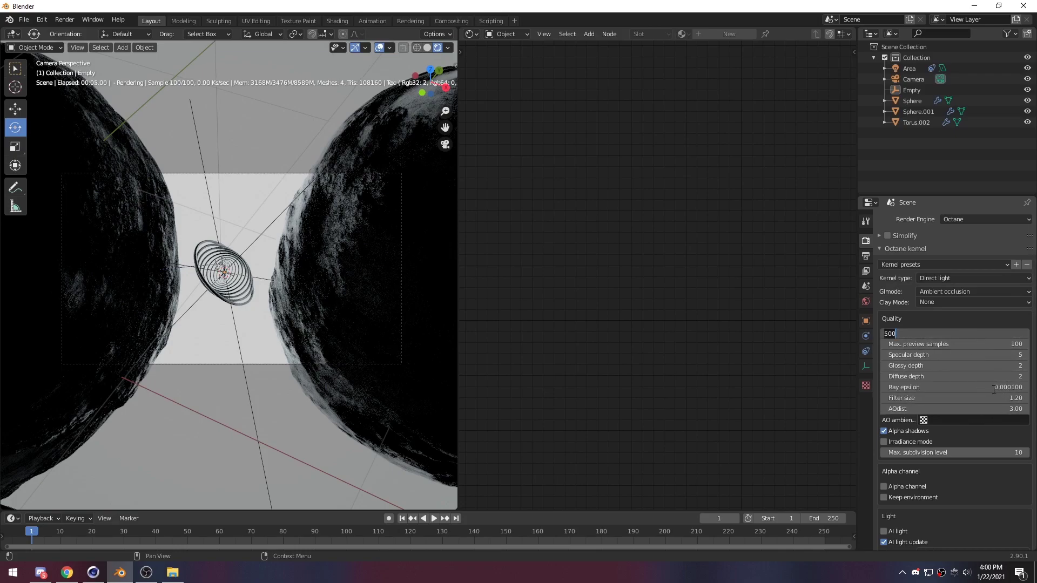
type("205")
key("BackSpace")
key("BackSpace")
type("200")
key("BackSpace")
key("BackSpace")
key("BackSpace")
key("BackSpace")
type("1024")
key("Return")
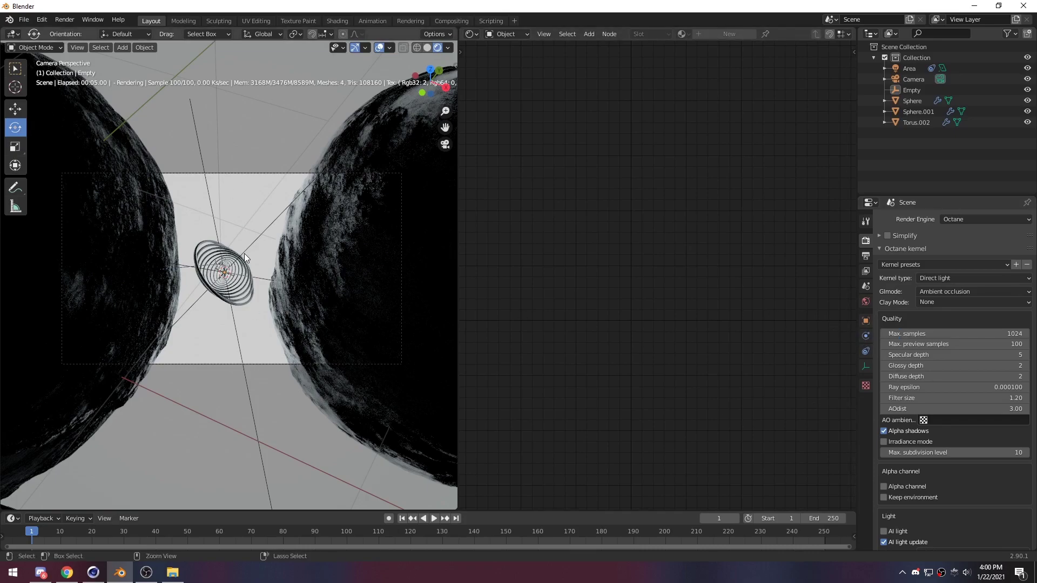
key("ctrl+s")
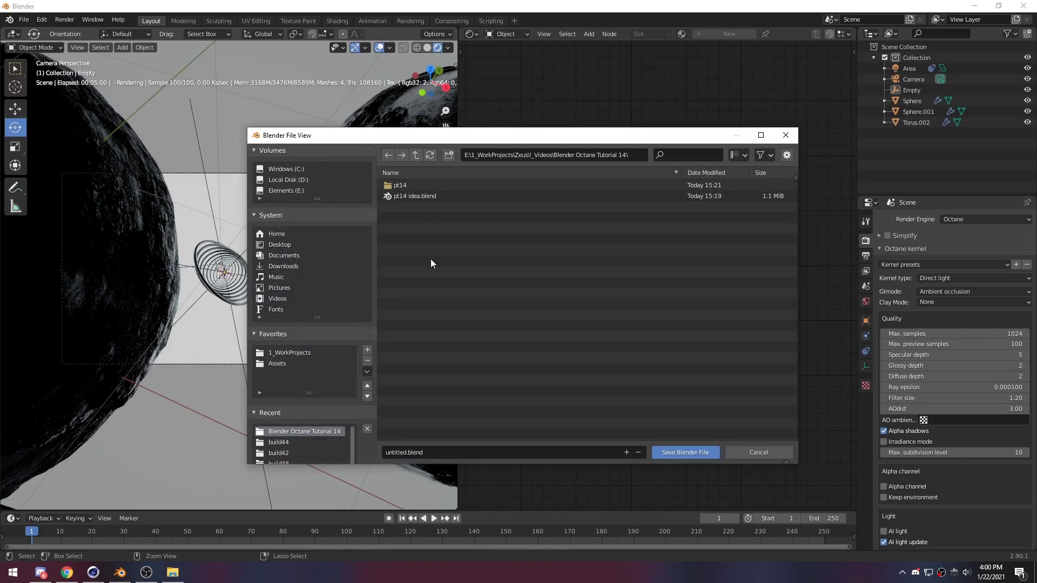
Save the scene as pt14.blend.
left_click(440, 456)
type("pt14")
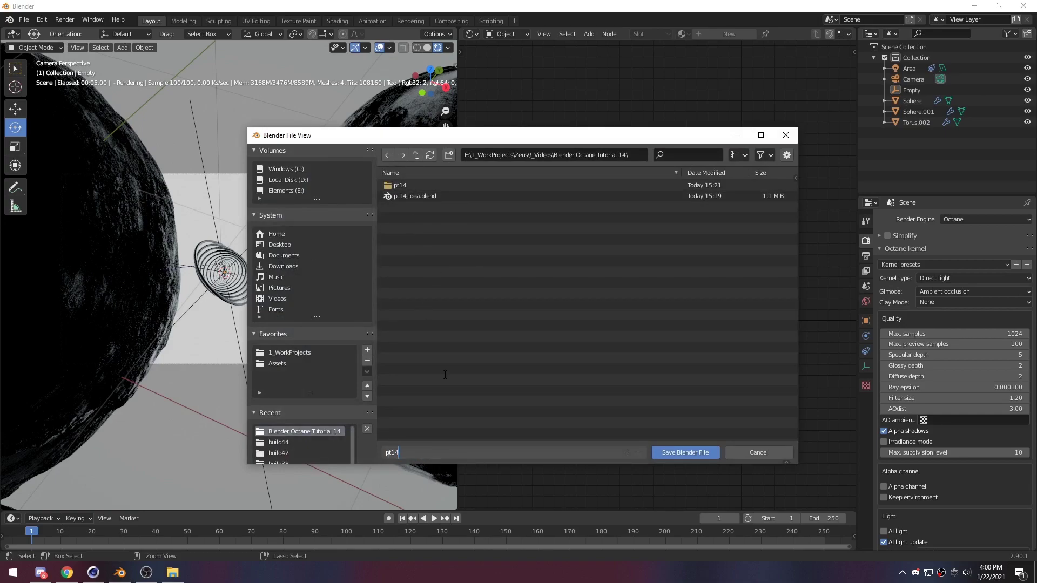
left_click(686, 452)
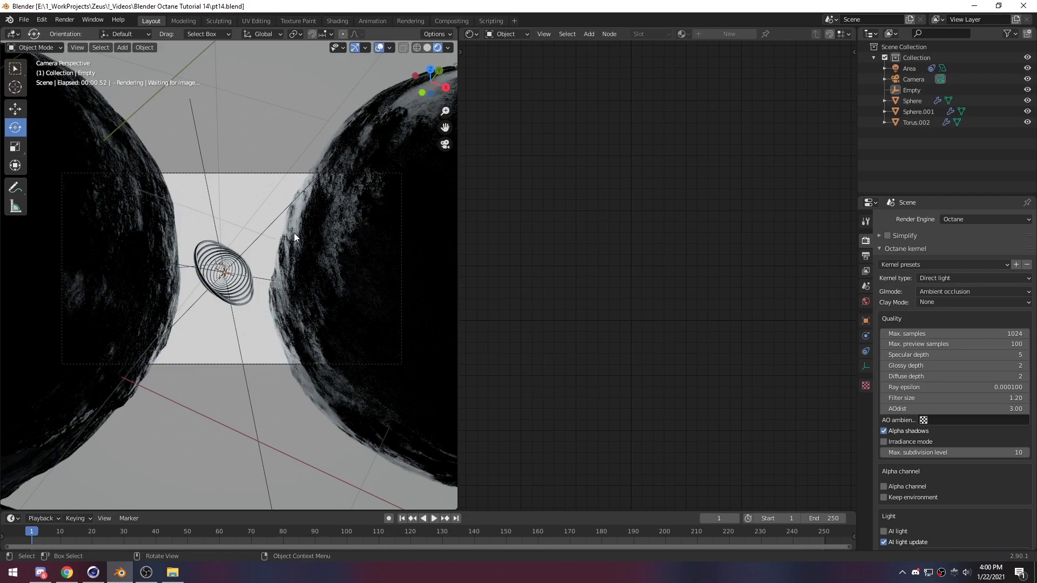
Play the animation from the camera view, then rewind to frame 0.
middle_click_drag(310, 264, 264, 277)
key("KP_0")
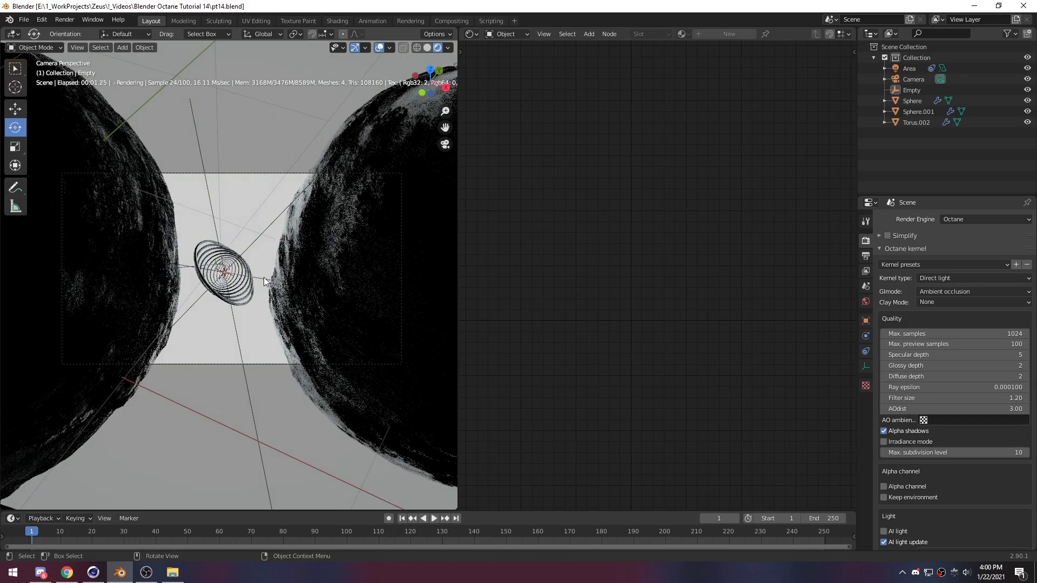
key("space")
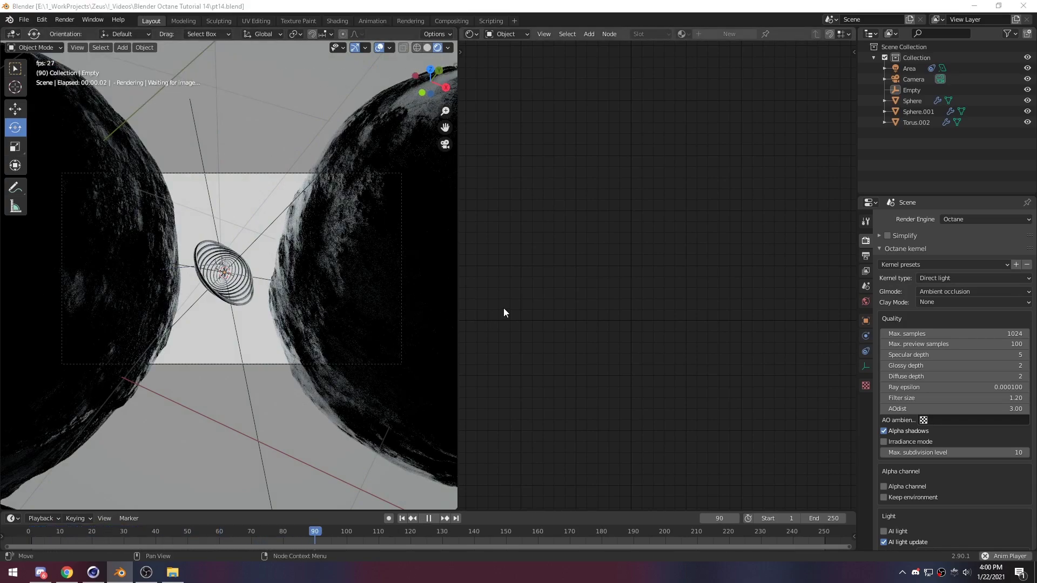
left_click(429, 519)
left_click_drag(151, 536, 25, 536)
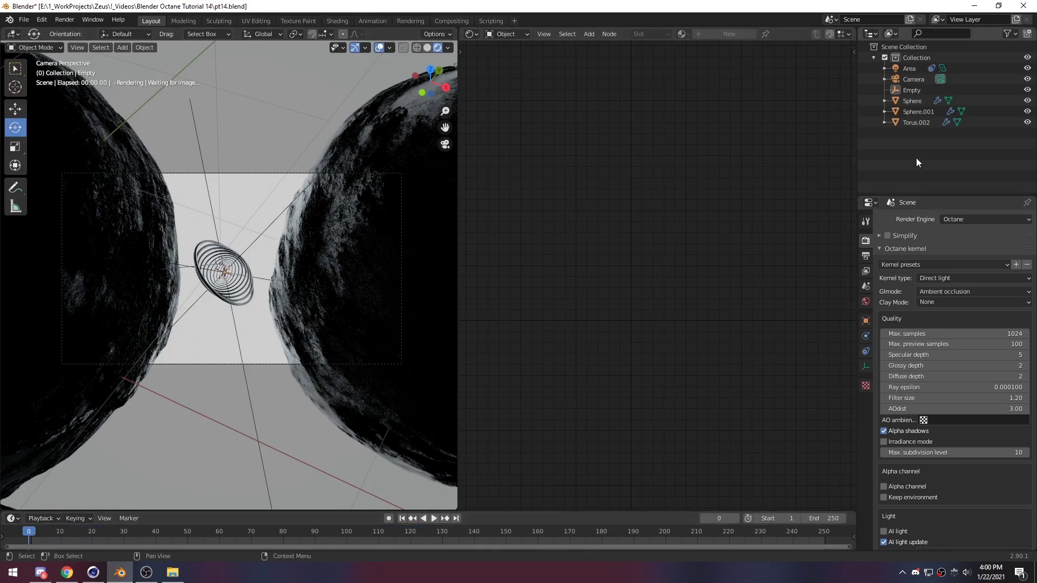